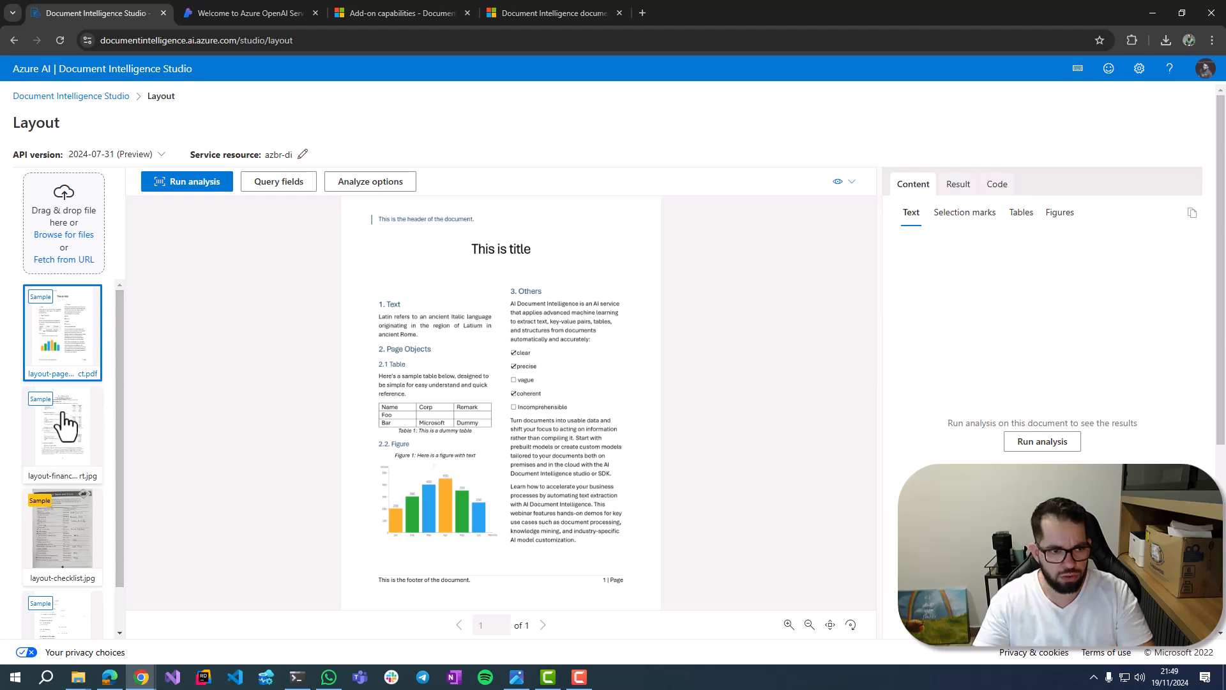
- Open the layout-checklist.jpg sample and review its extracted selection marks, table and text results
scroll(63, 466, "down", 1)
left_click(72, 501)
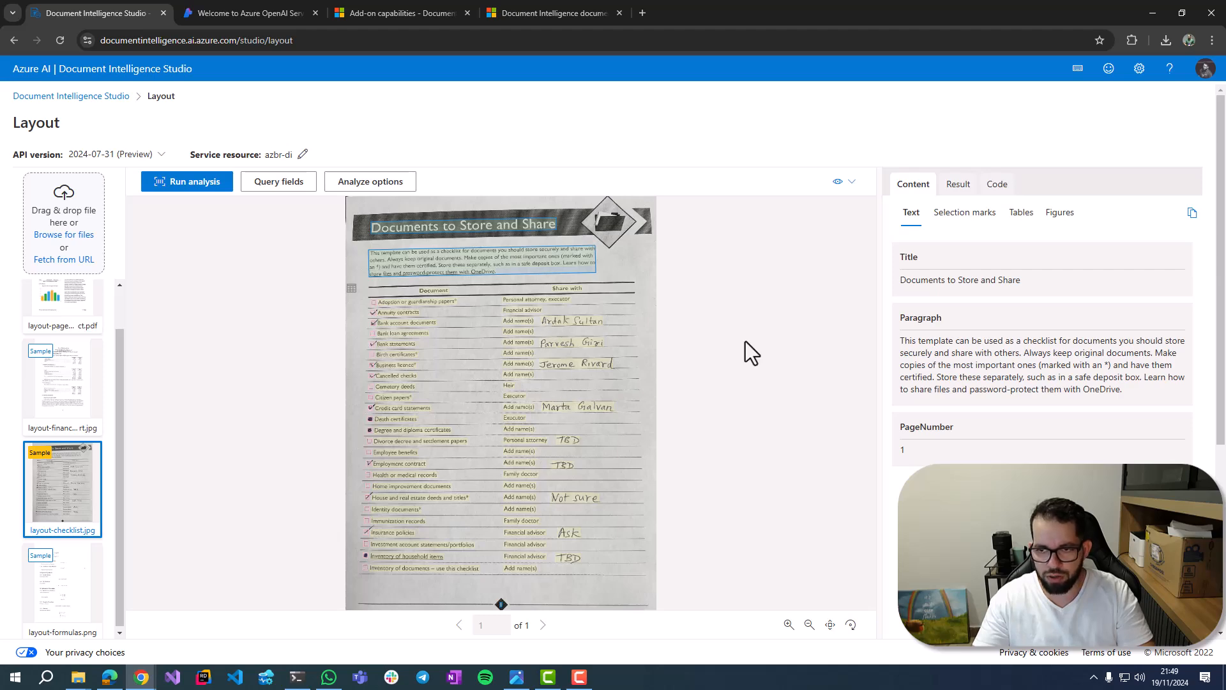
left_click(974, 215)
left_click(1016, 216)
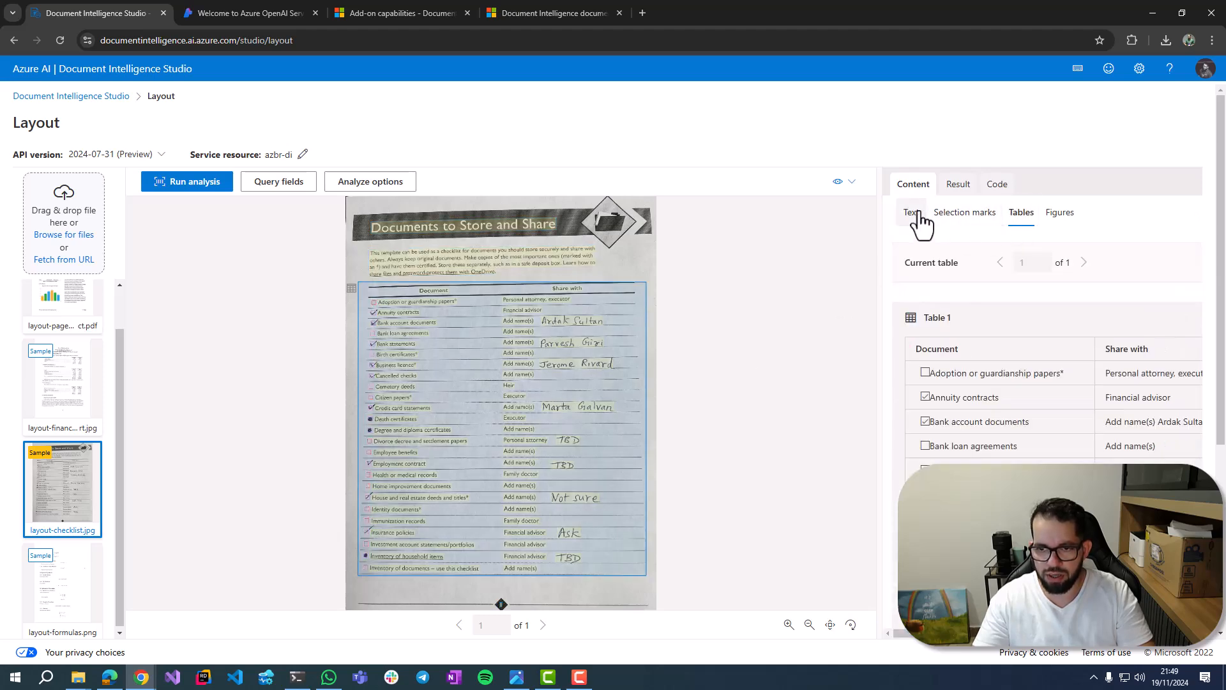
left_click(913, 214)
scroll(476, 415, "up", 3)
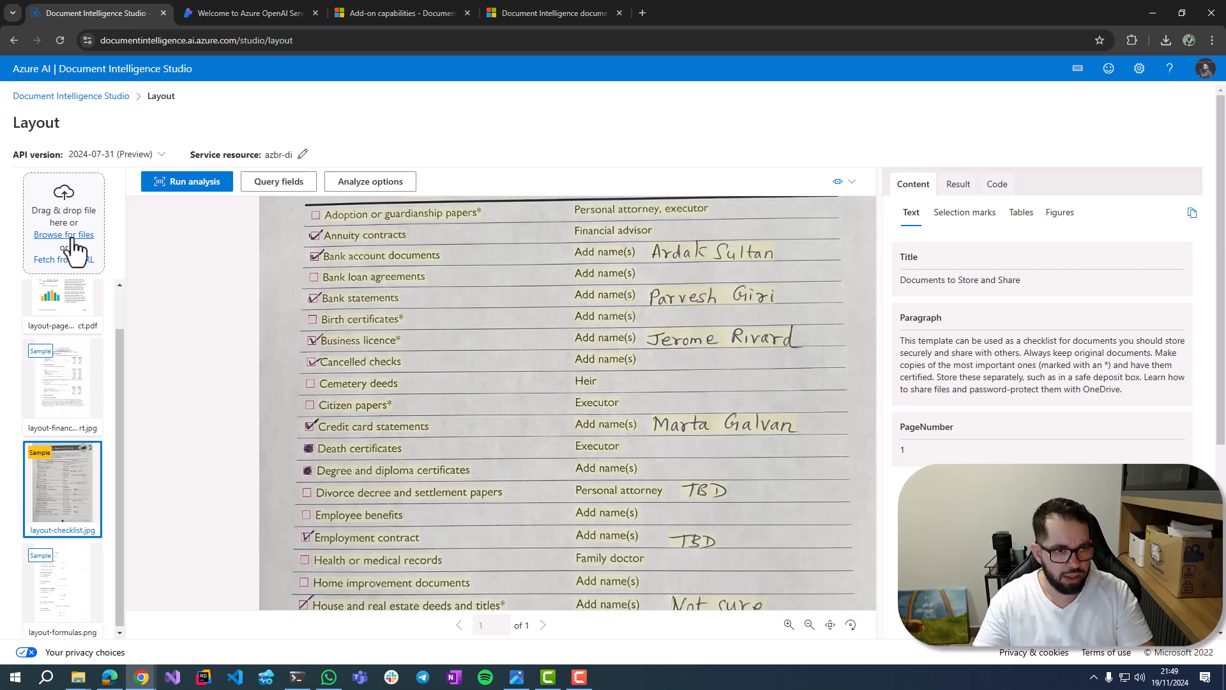
- Upload the second açaí order form image from the pedido_acai folder in Downloads
left_click(73, 240)
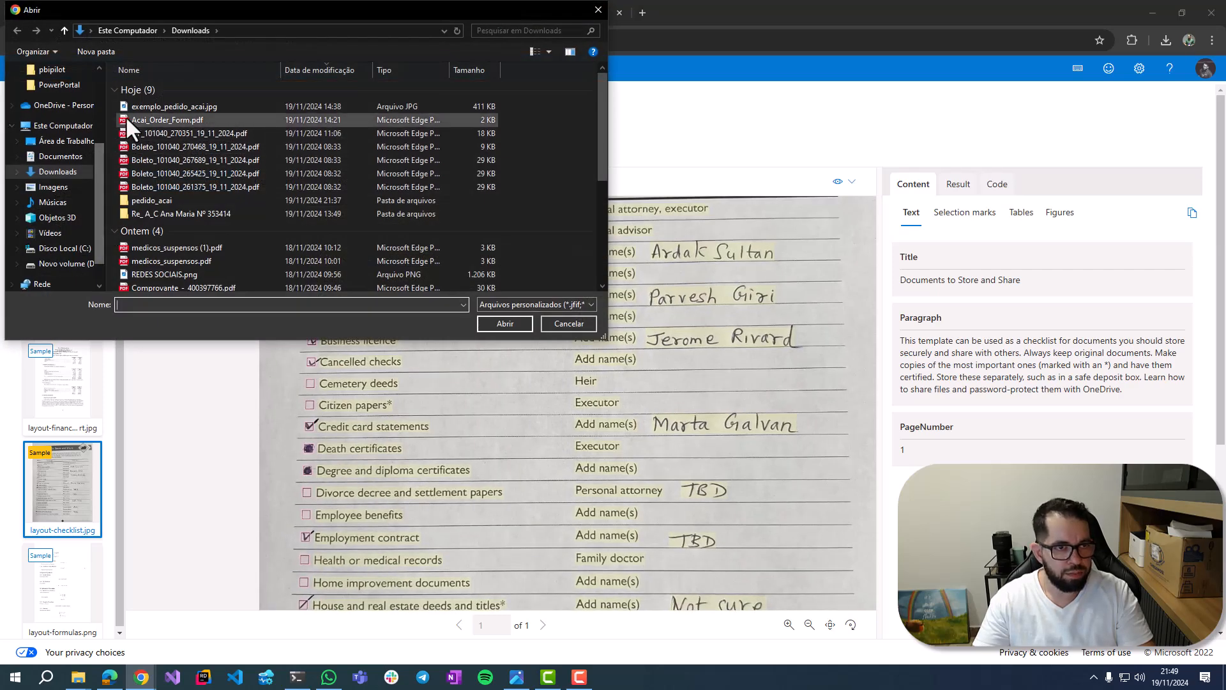
double_click(156, 201)
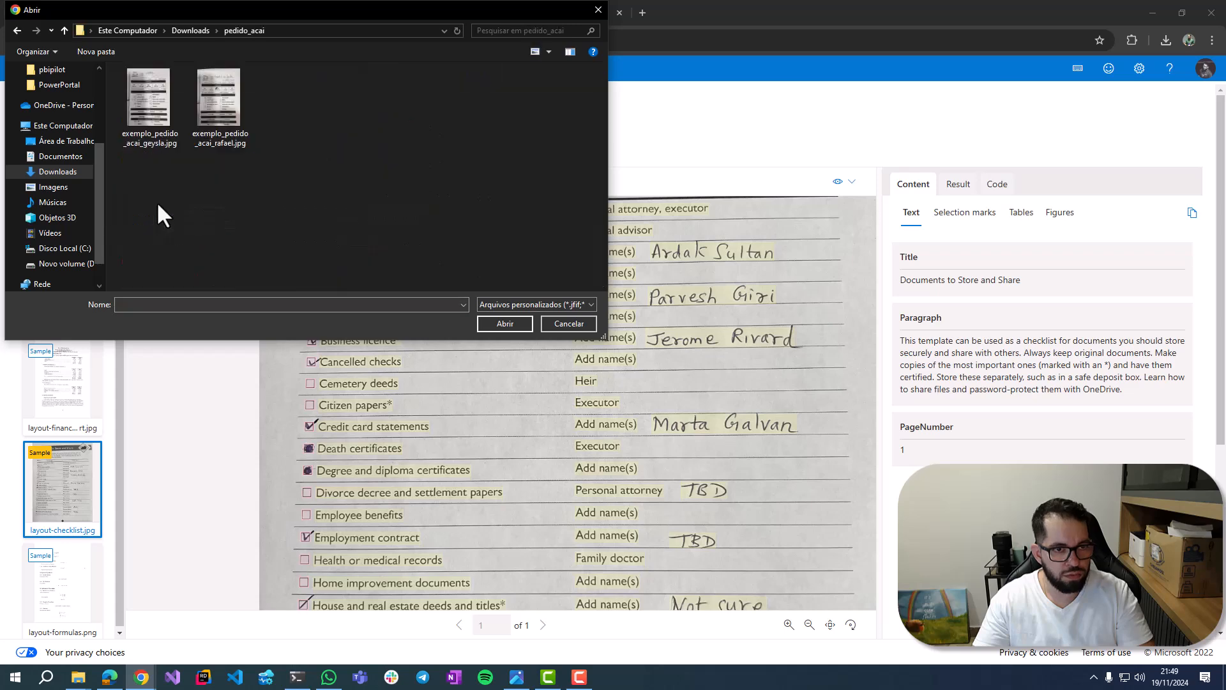
double_click(216, 119)
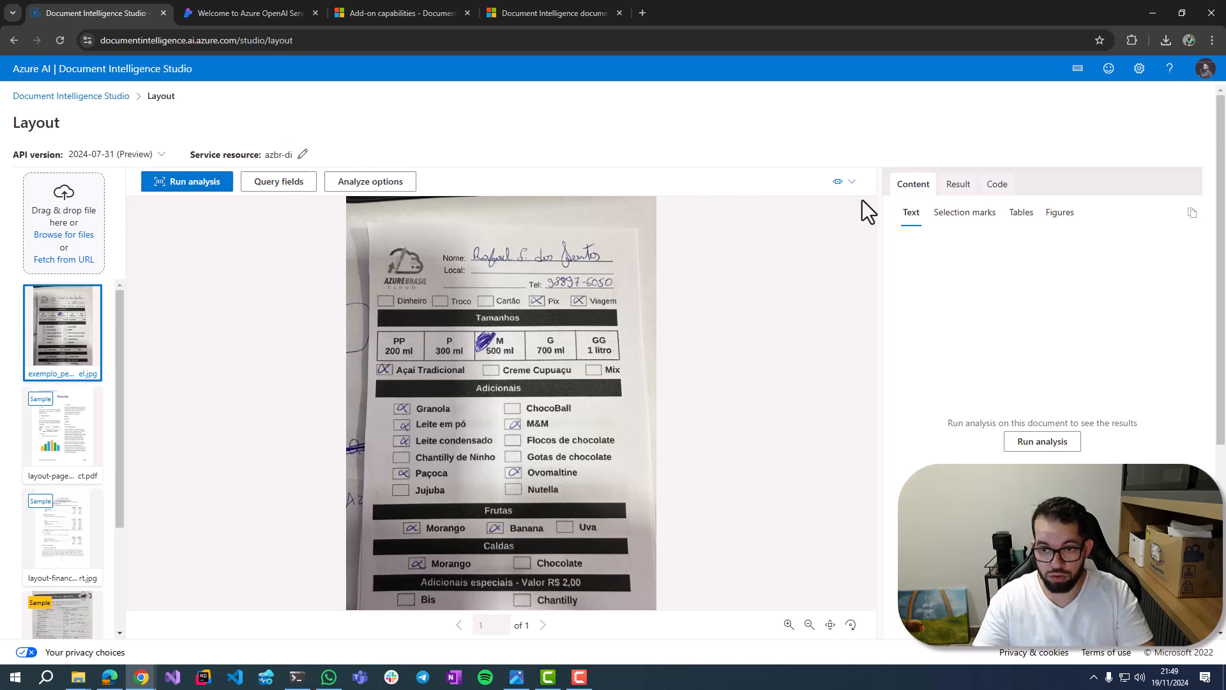
- Enable key-value pairs detection in the analysis options, save them, and run the layout analysis on the uploaded order form
left_click(358, 185)
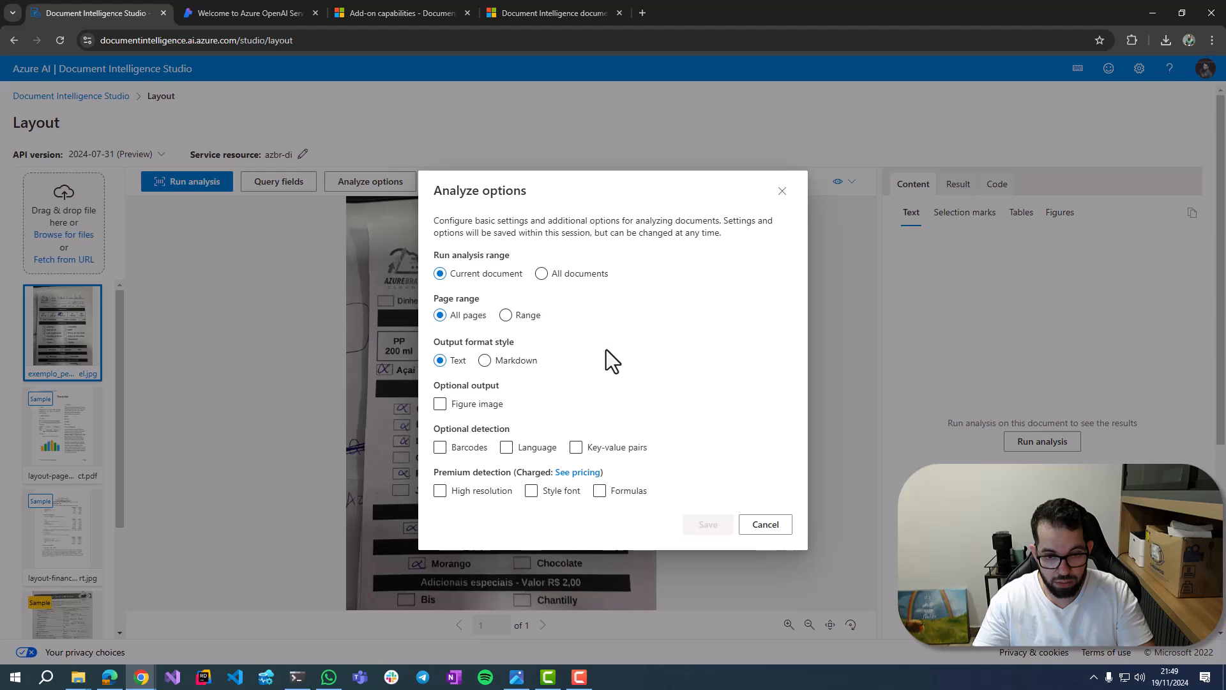
left_click(576, 447)
left_click(576, 450)
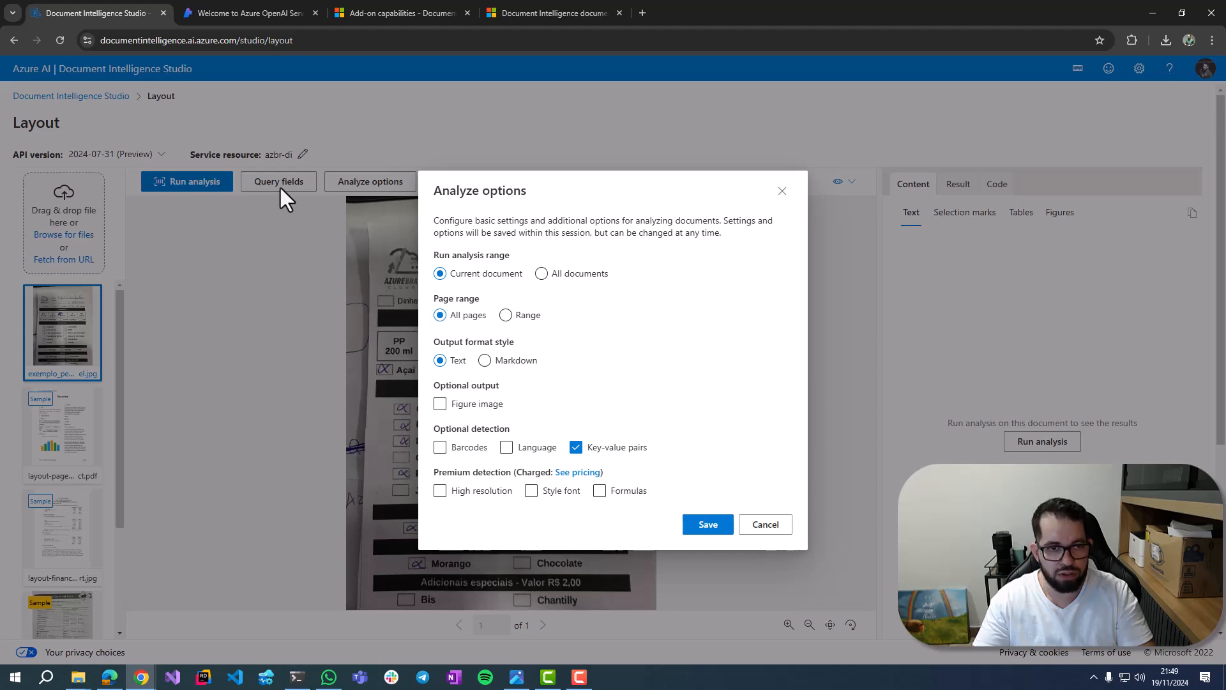
left_click(710, 529)
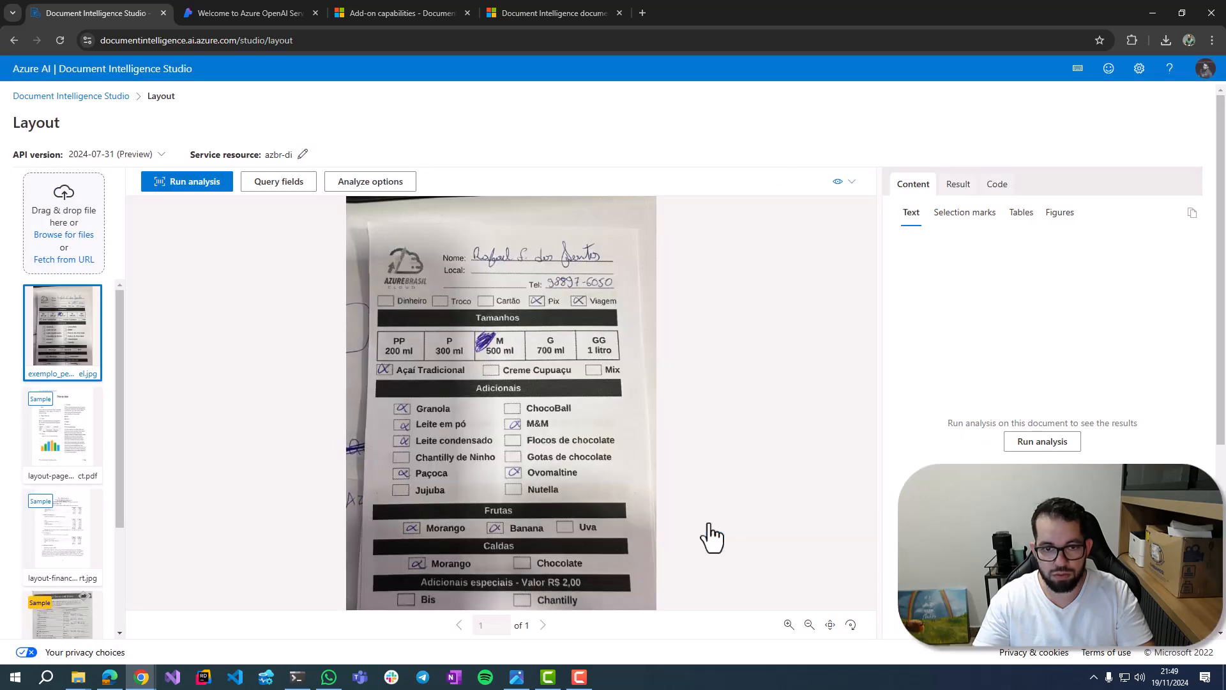
left_click(192, 181)
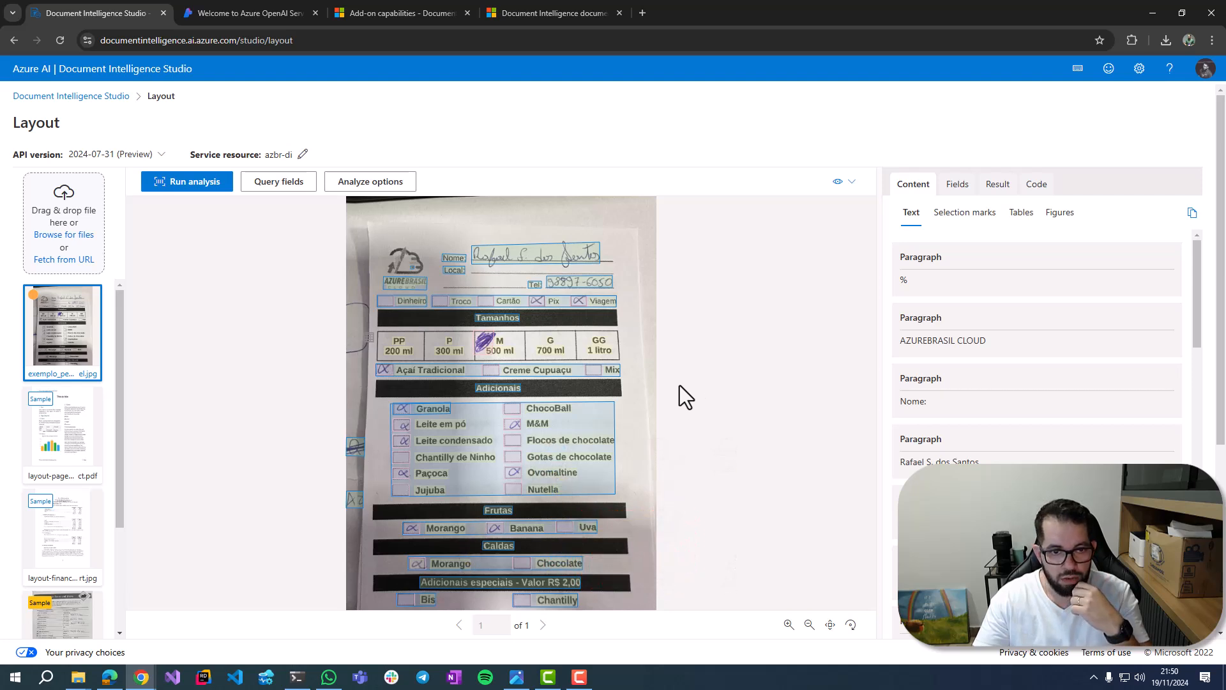
- Enlarge the analysed order form and examine the regions detected in its header, payment options and Tamanhos section
mouse_move(400, 285)
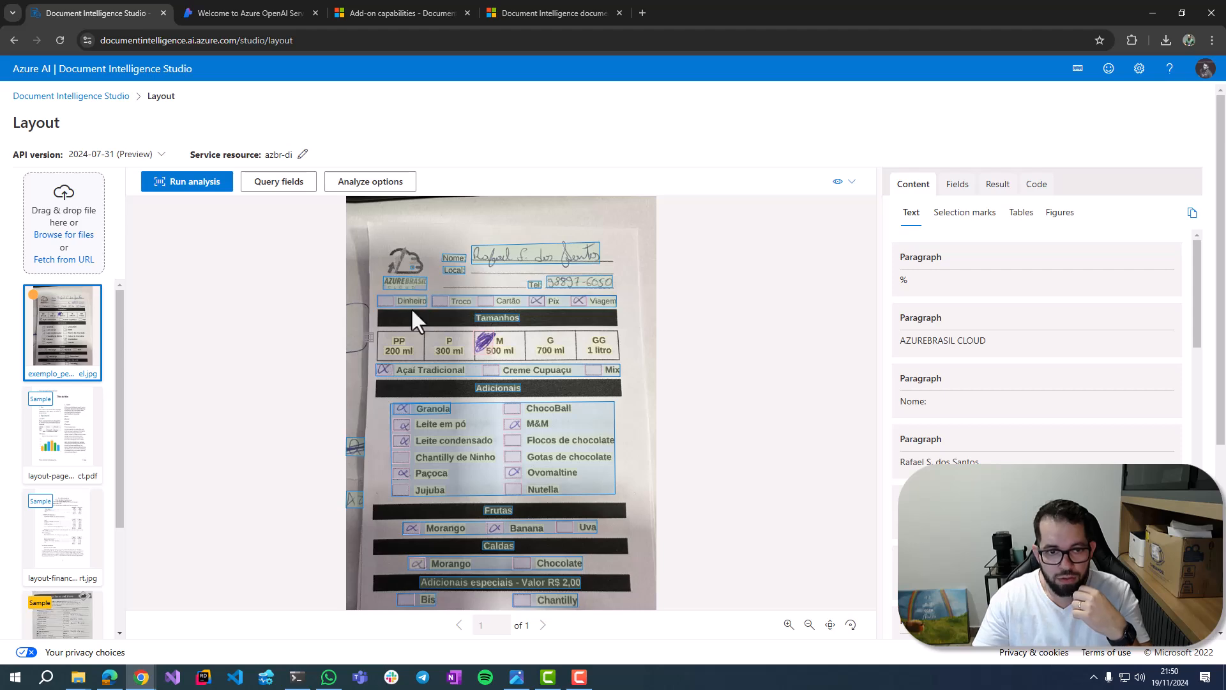
left_click(789, 626)
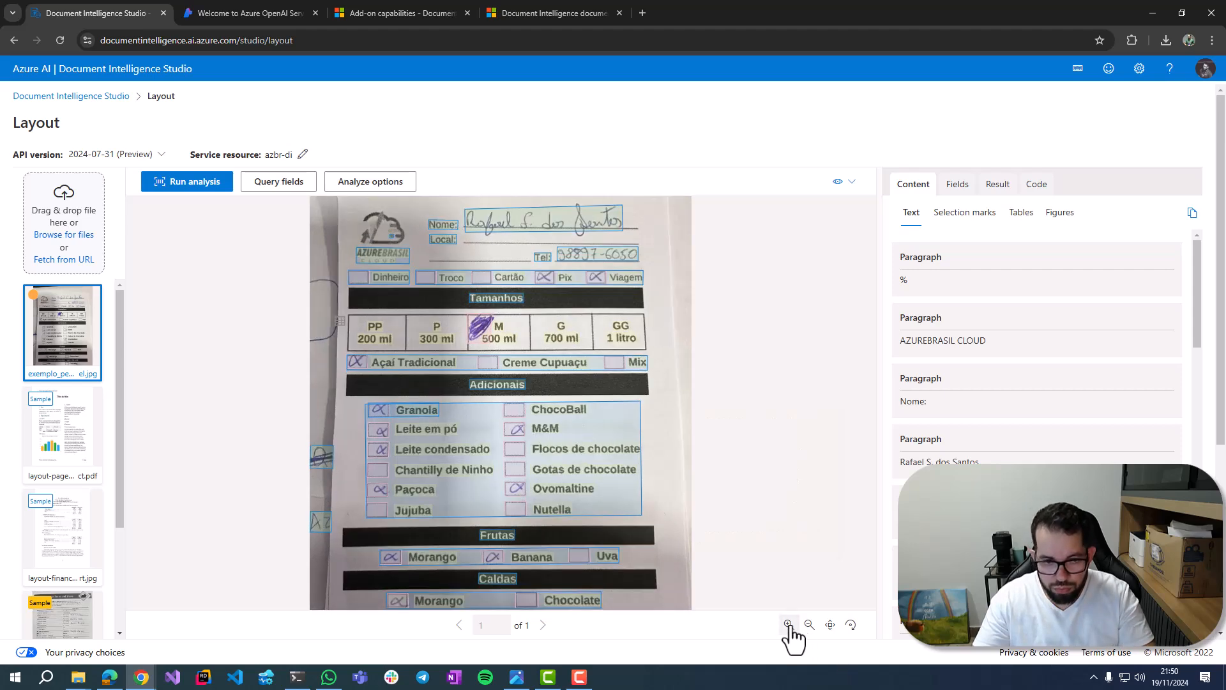
left_click(790, 627)
scroll(763, 363, "down", 1)
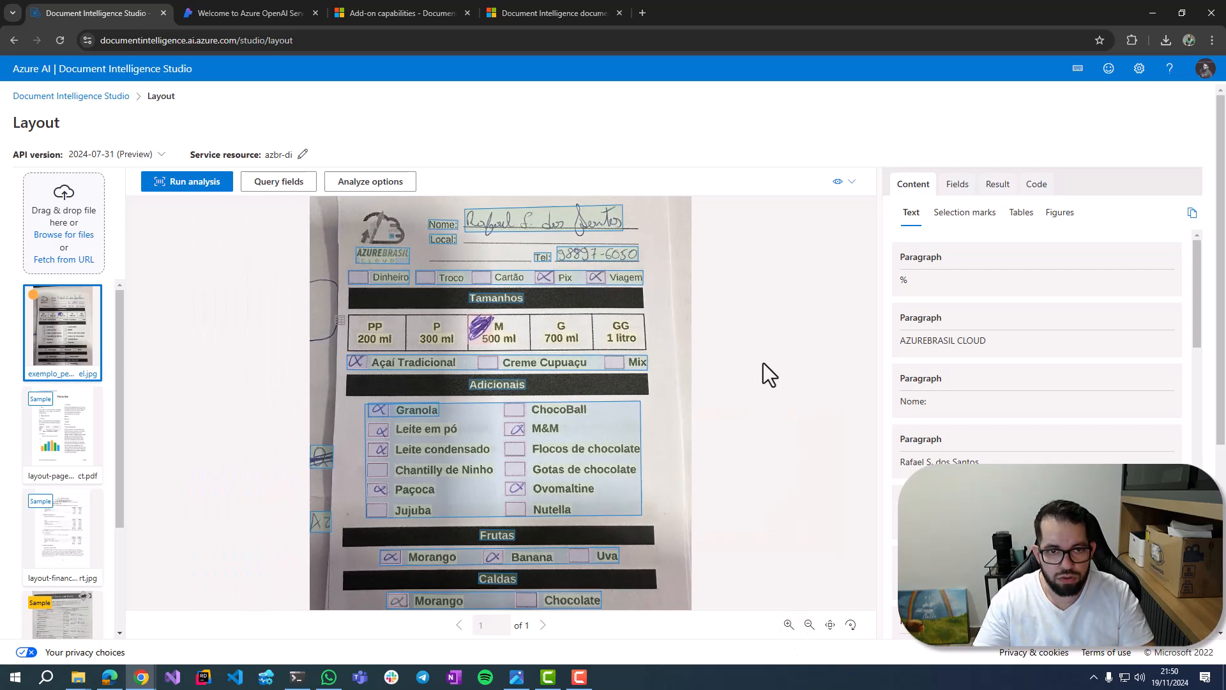
scroll(726, 130, "up", 1)
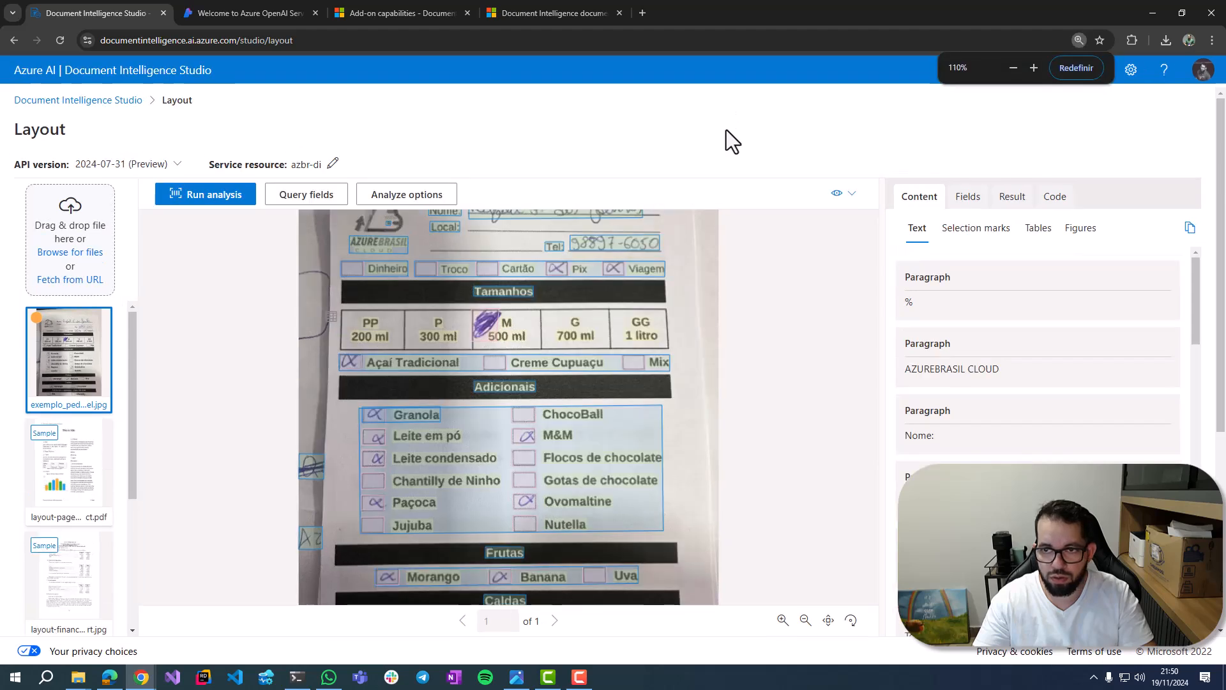
scroll(726, 129, "up", 1)
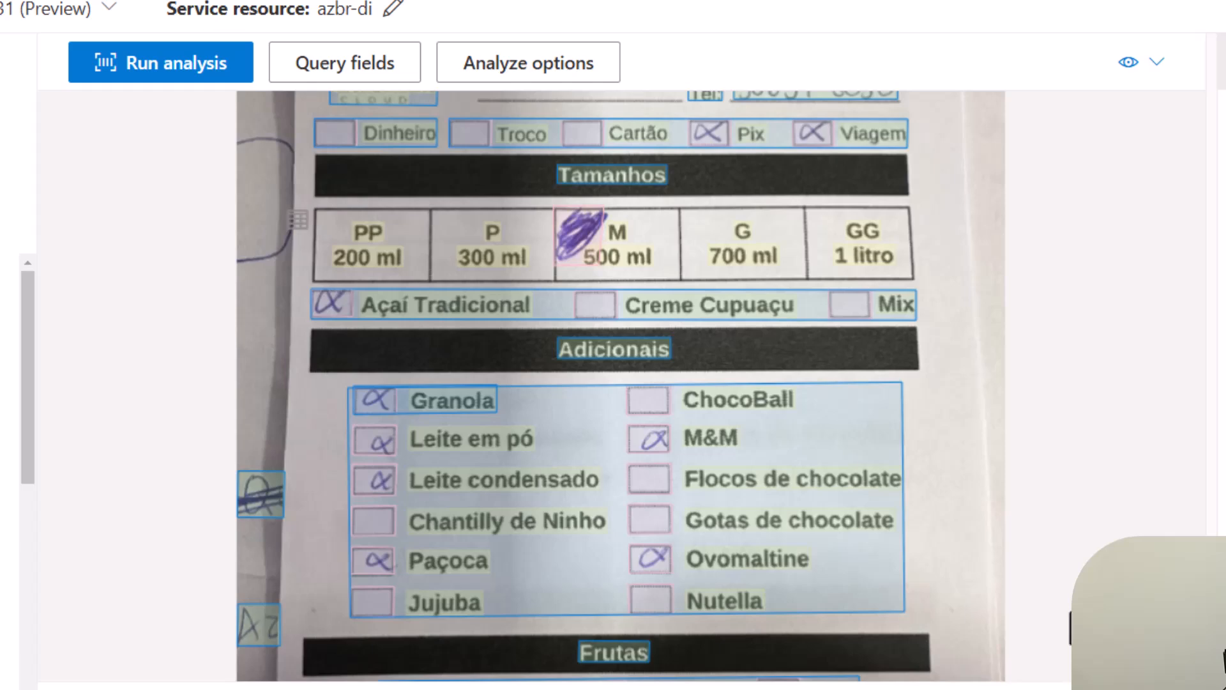
scroll(1086, 504, "up", 3)
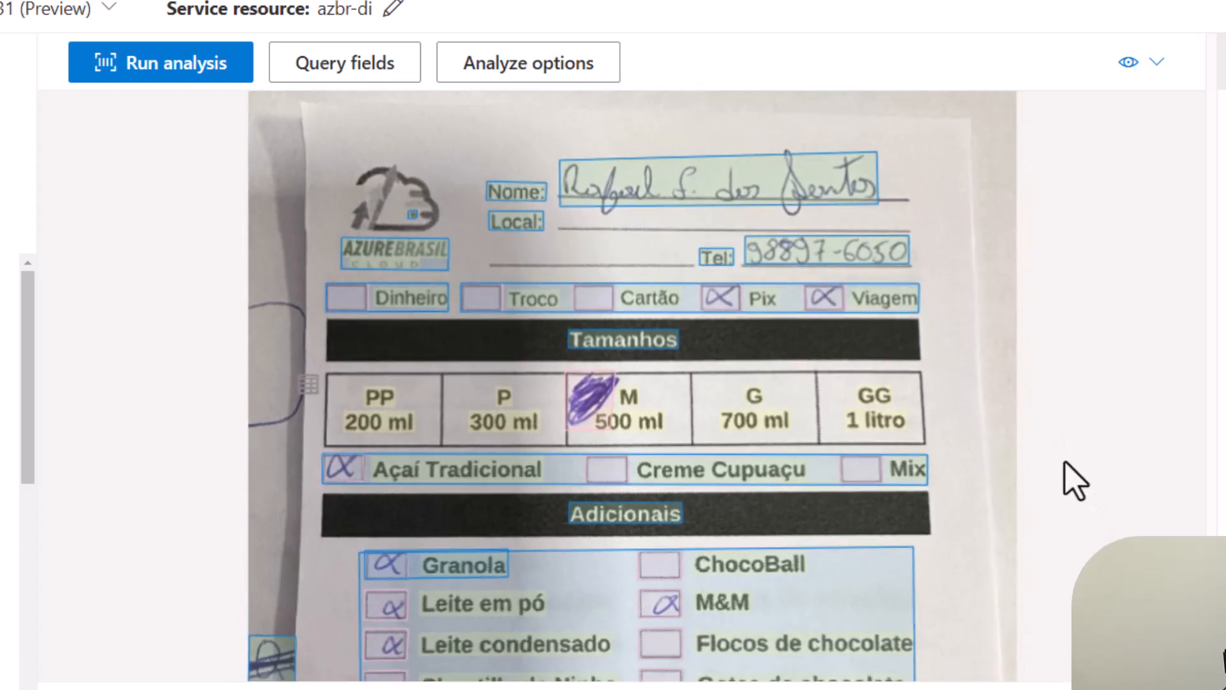
mouse_move(636, 192)
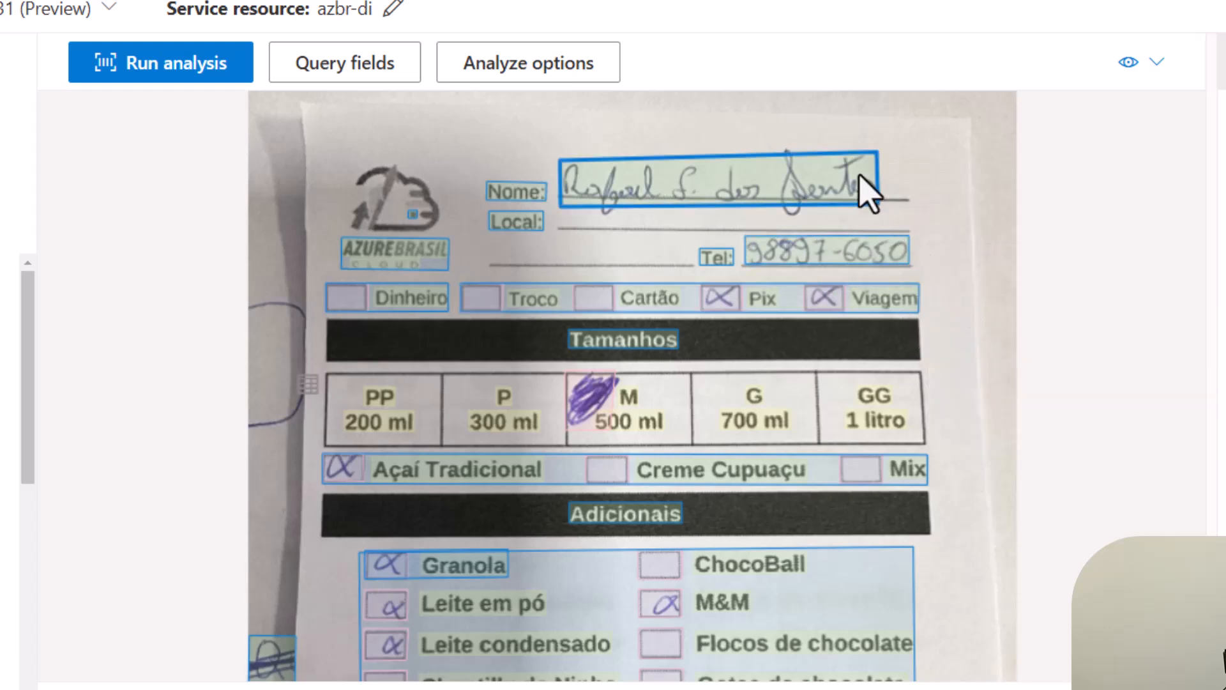
mouse_move(367, 299)
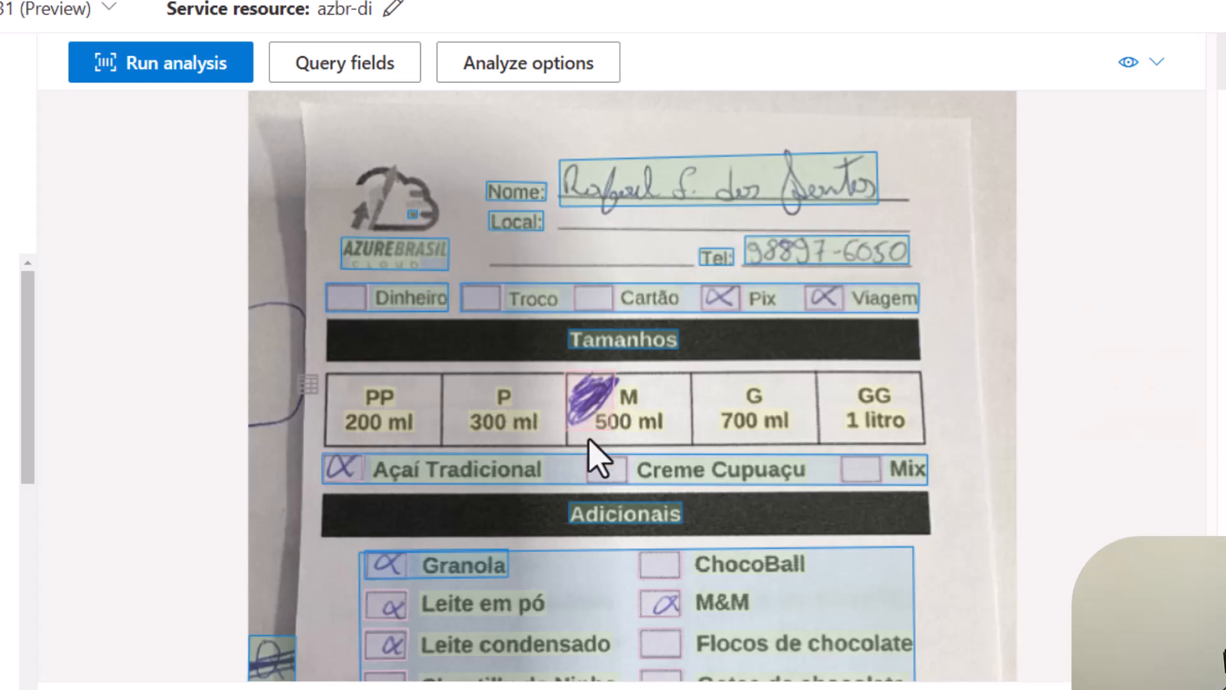
mouse_move(573, 473)
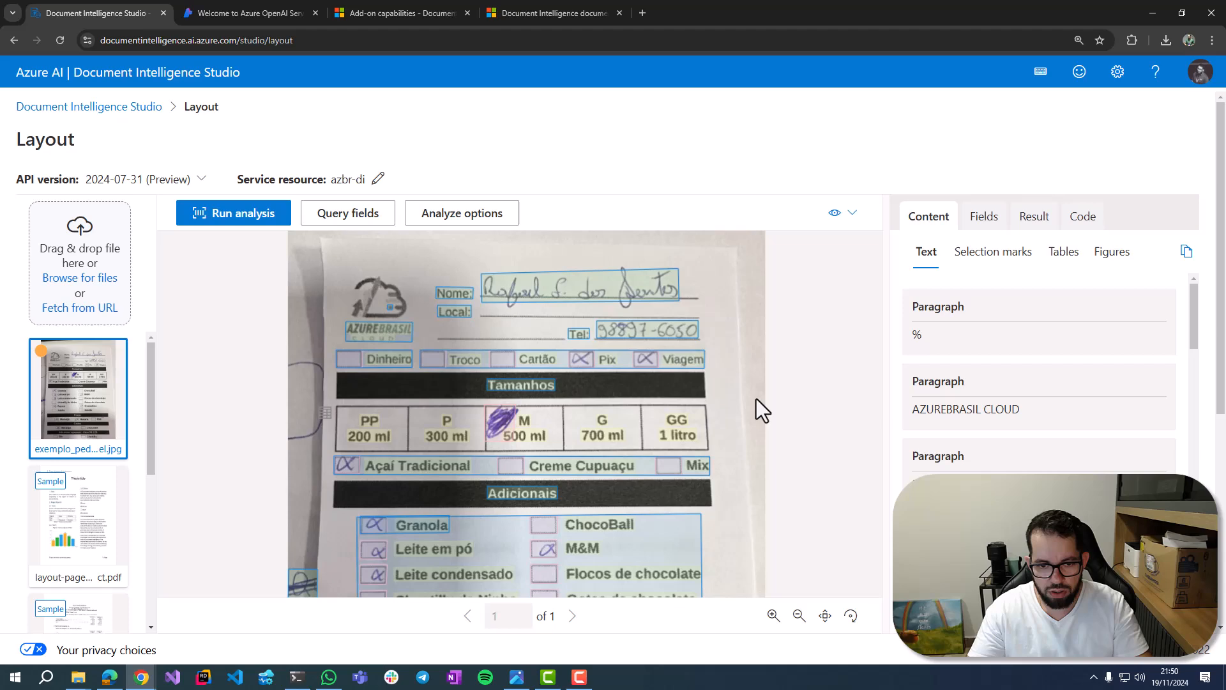
- Examine the detected regions in the form's Adicionais, Frutas and Caldas sections, then return to the form's header
scroll(824, 409, "down", 5)
mouse_move(534, 312)
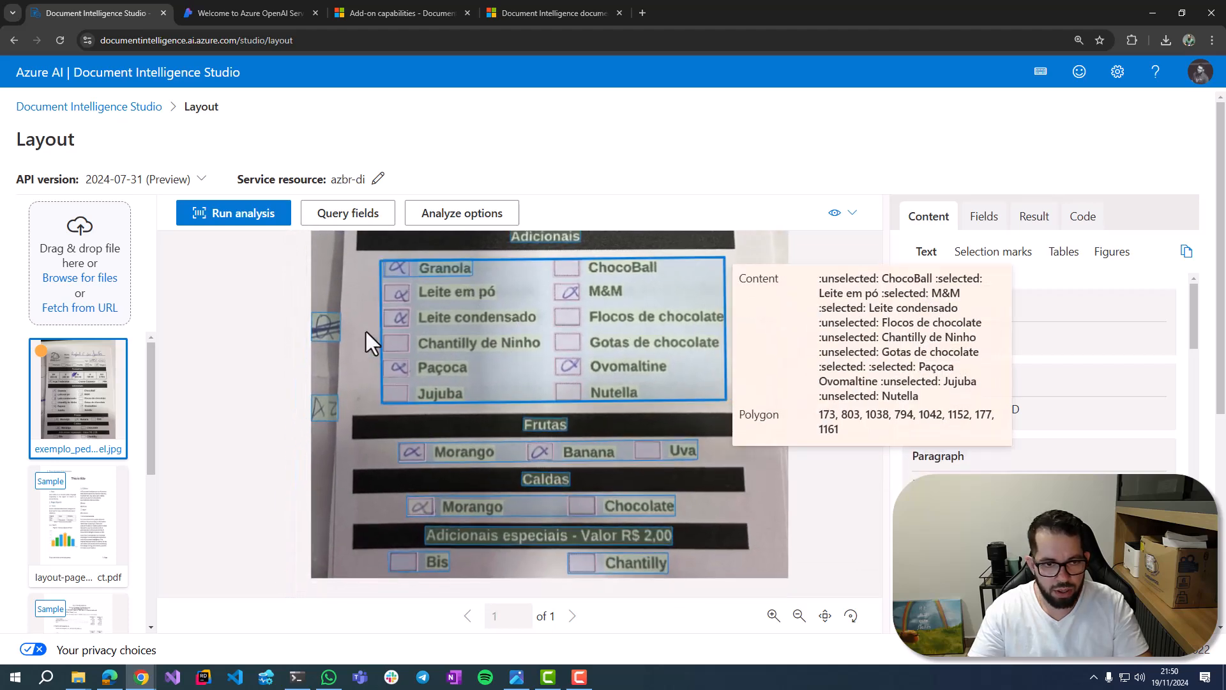
mouse_move(315, 411)
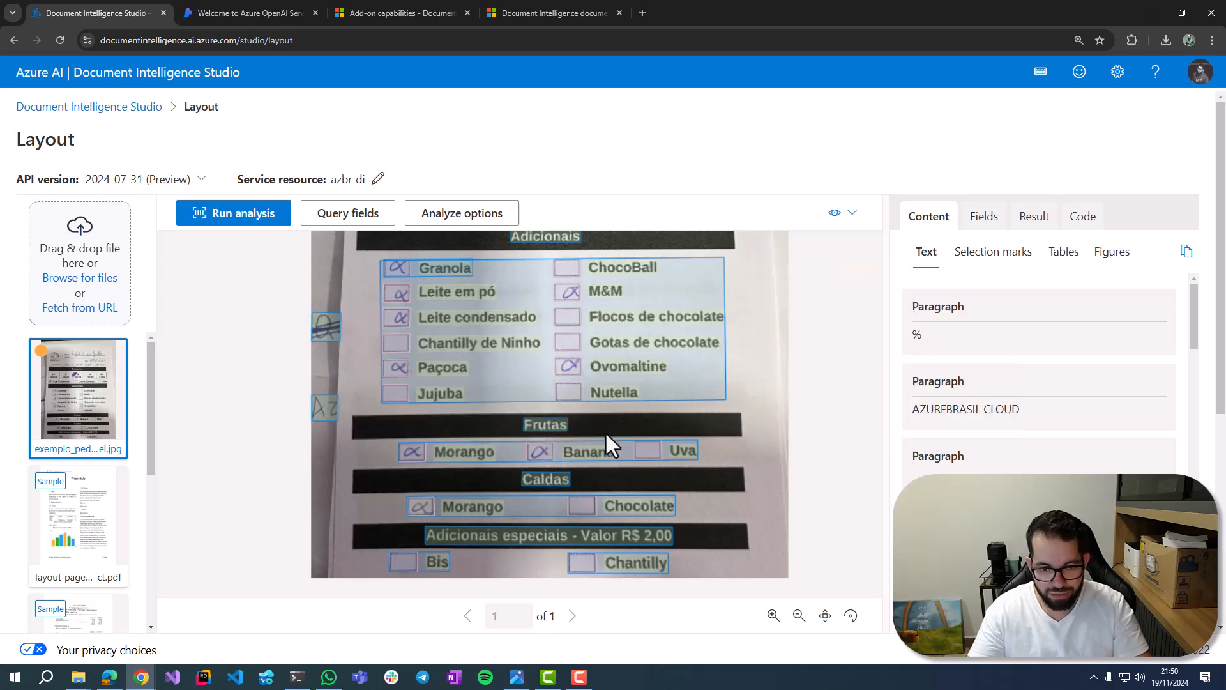
left_click_drag(819, 468, 787, 603)
left_click_drag(795, 325, 848, 440)
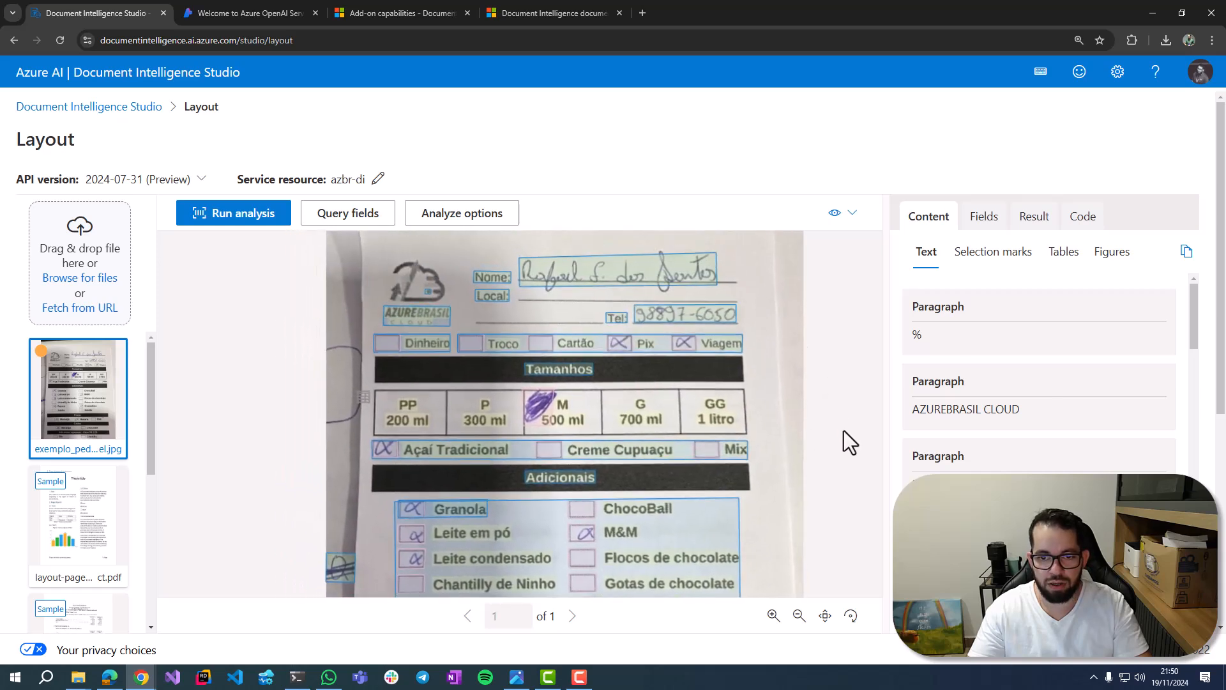
mouse_move(815, 339)
left_mouse_down()
mouse_move(821, 381)
mouse_move(808, 386)
mouse_move(817, 346)
left_mouse_up()
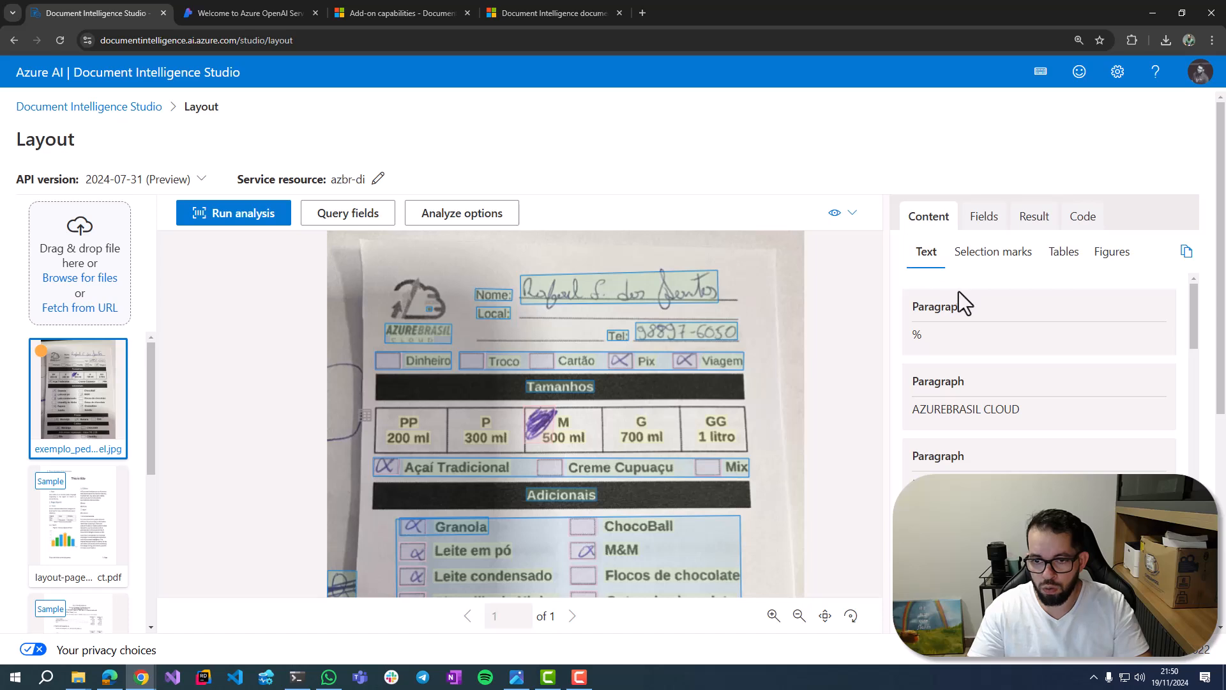
- Compare the extracted logo, name, location and telephone paragraphs with their matching regions on the order form
mouse_move(1108, 326)
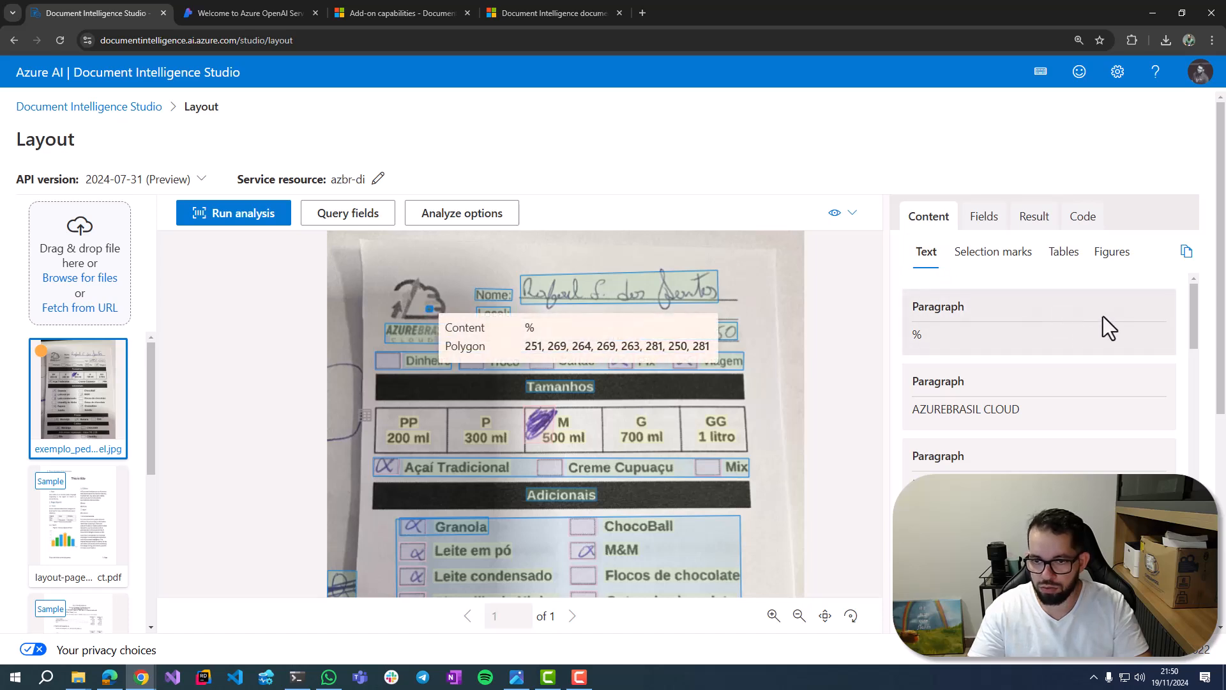
mouse_move(1017, 407)
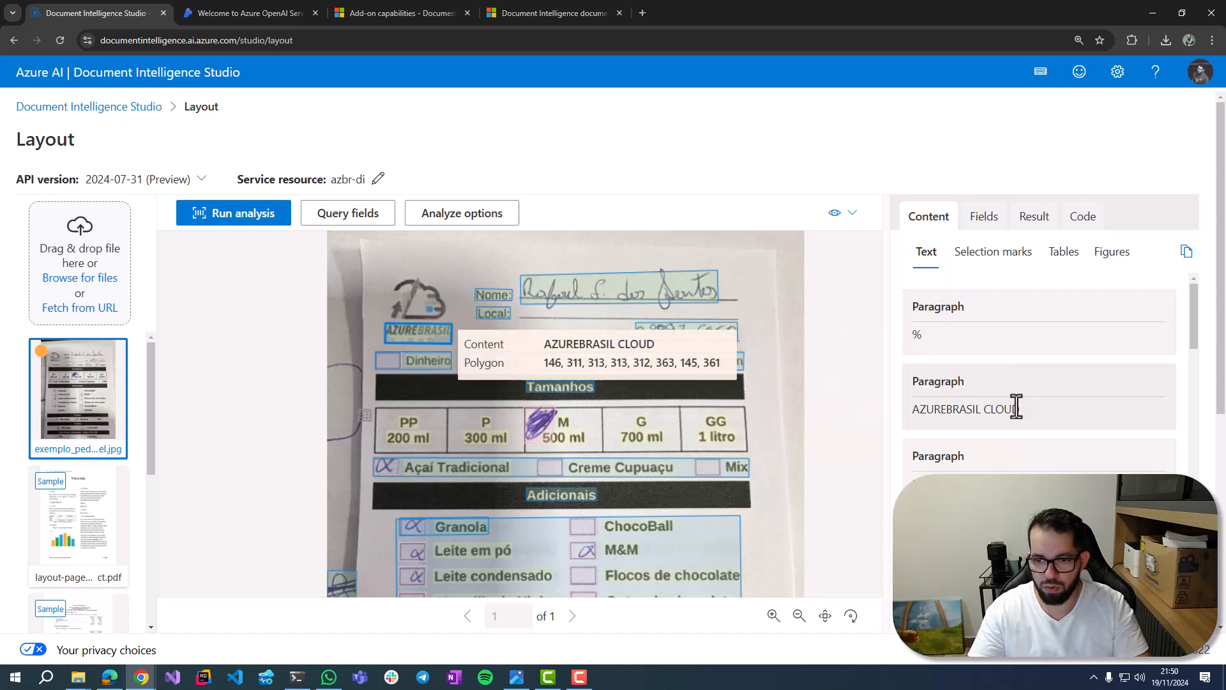
scroll(1063, 426, "down", 1)
scroll(1063, 427, "down", 5)
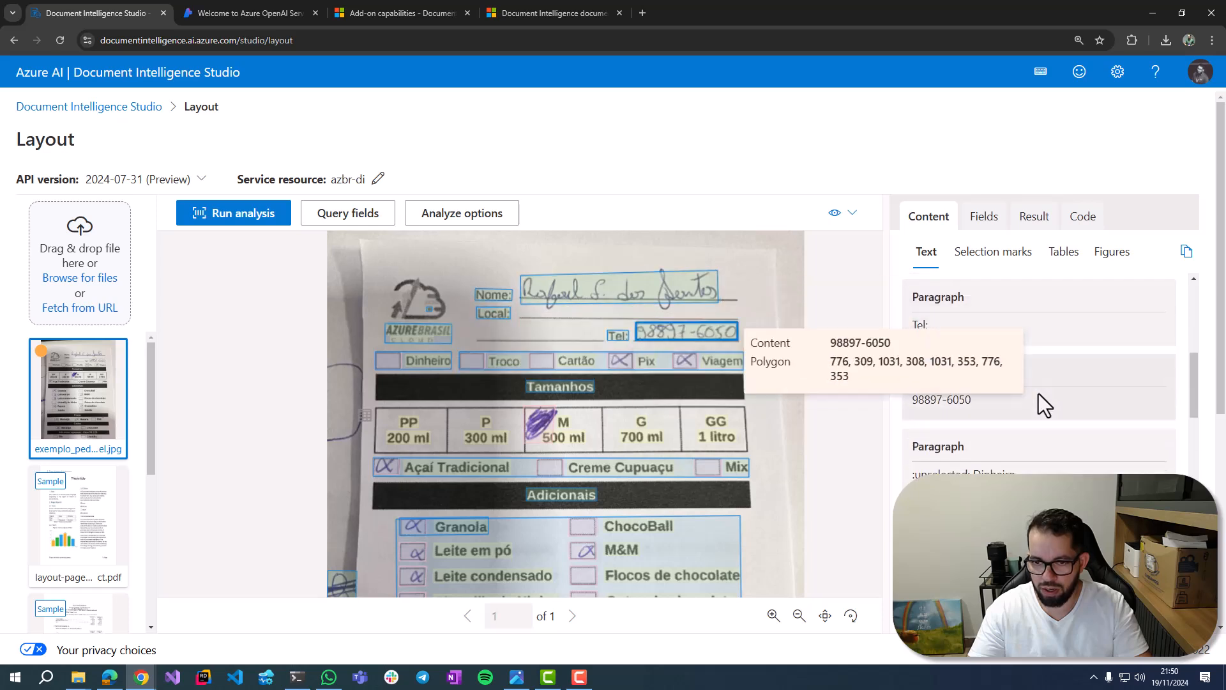
mouse_move(955, 299)
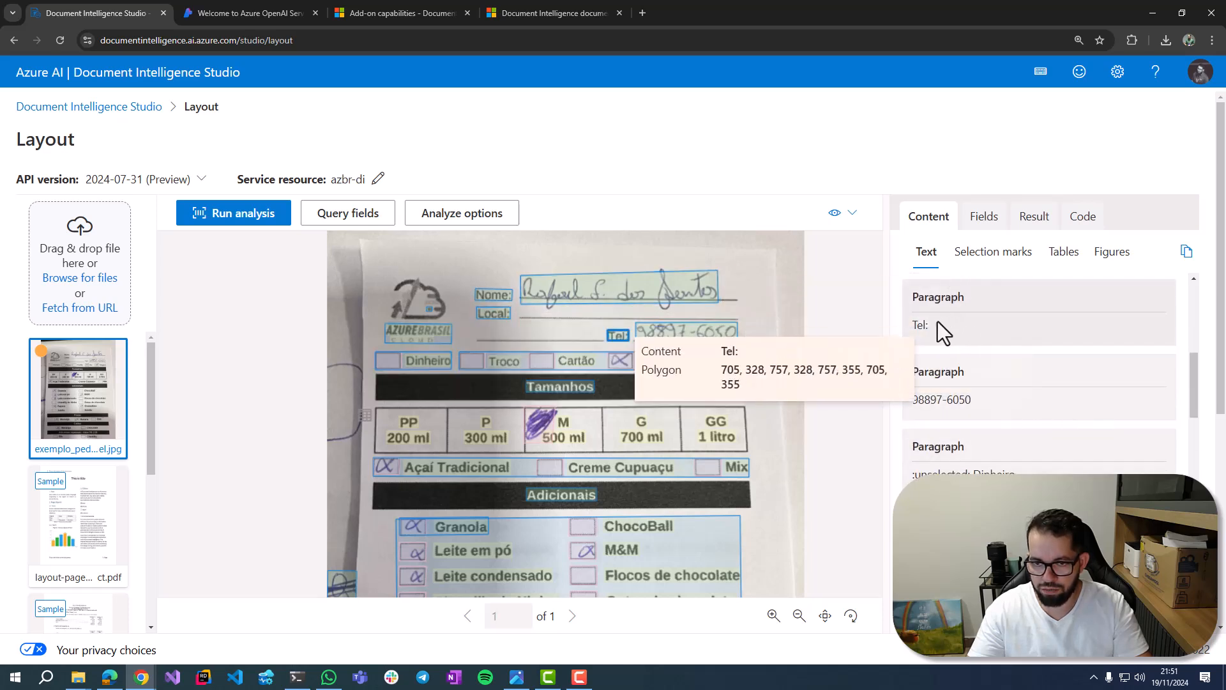
mouse_move(964, 382)
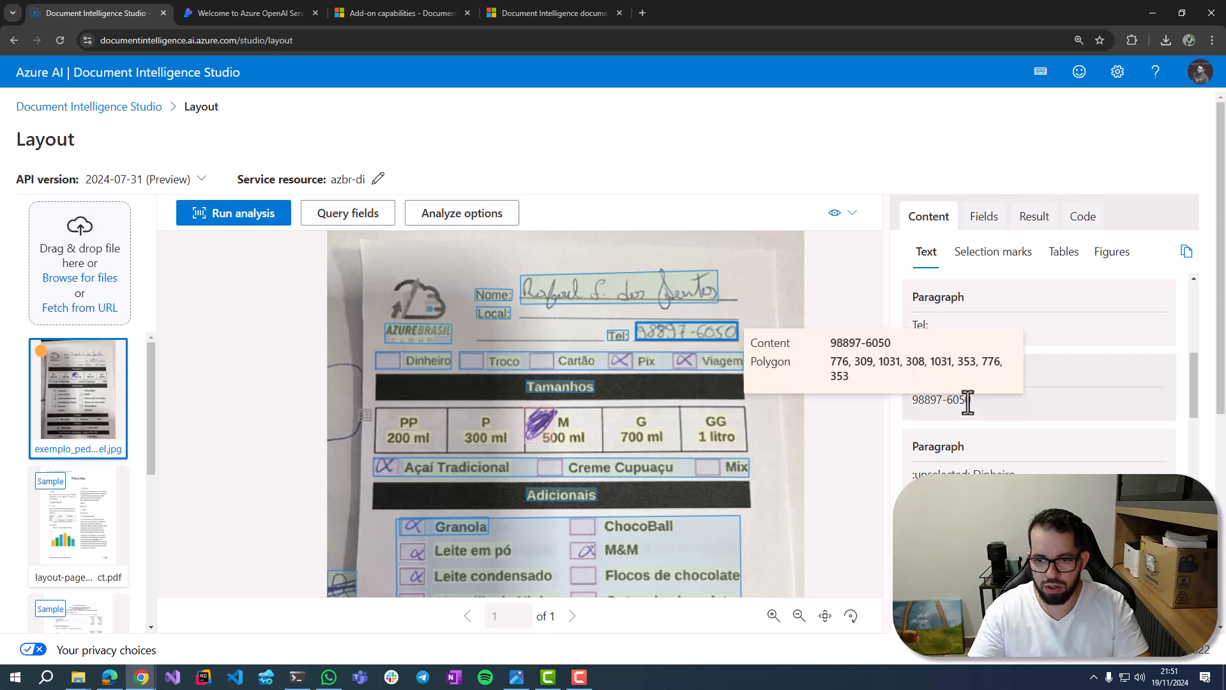
mouse_move(970, 323)
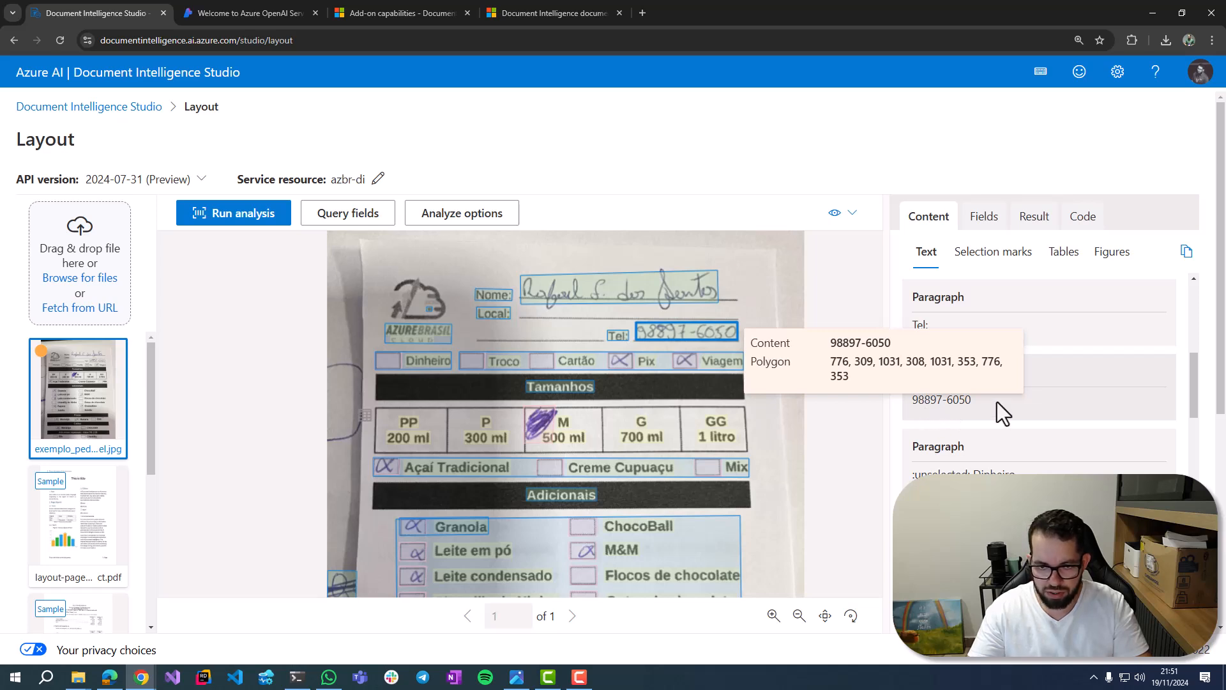
scroll(1066, 358, "up", 3)
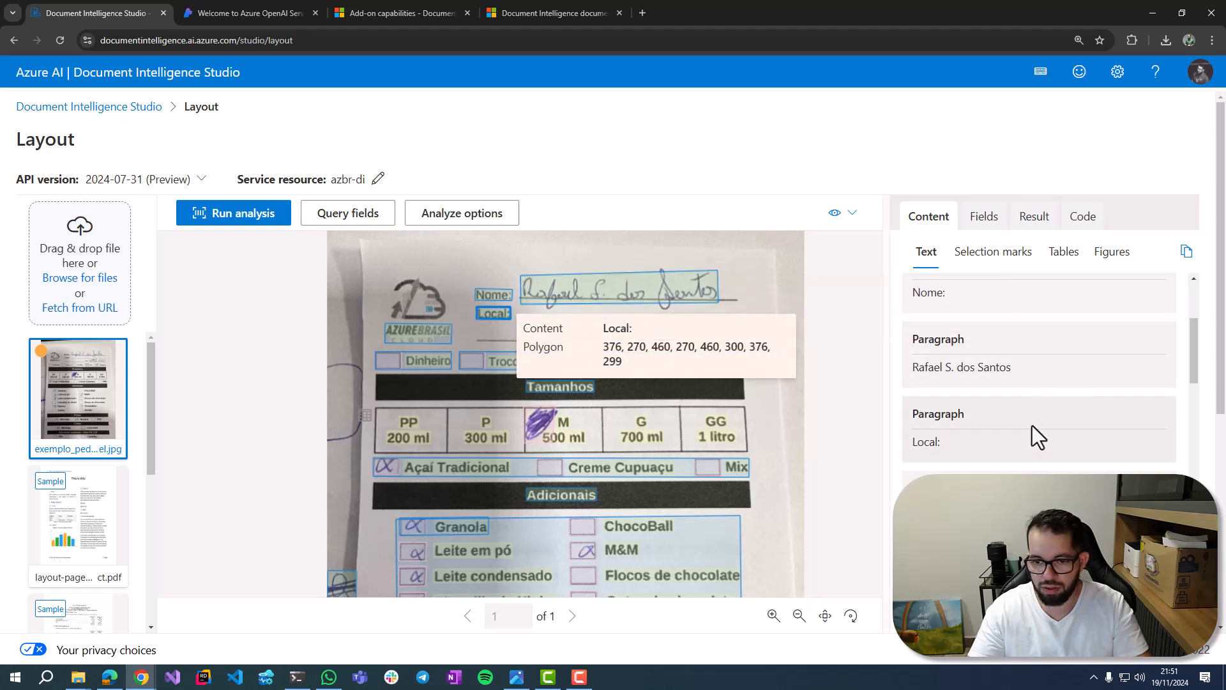
- Review the extracted paragraphs for payment options, Tamanhos, Adicionais, Frutas and Caldas, checking their selected and unselected marks
scroll(1027, 434, "down", 5)
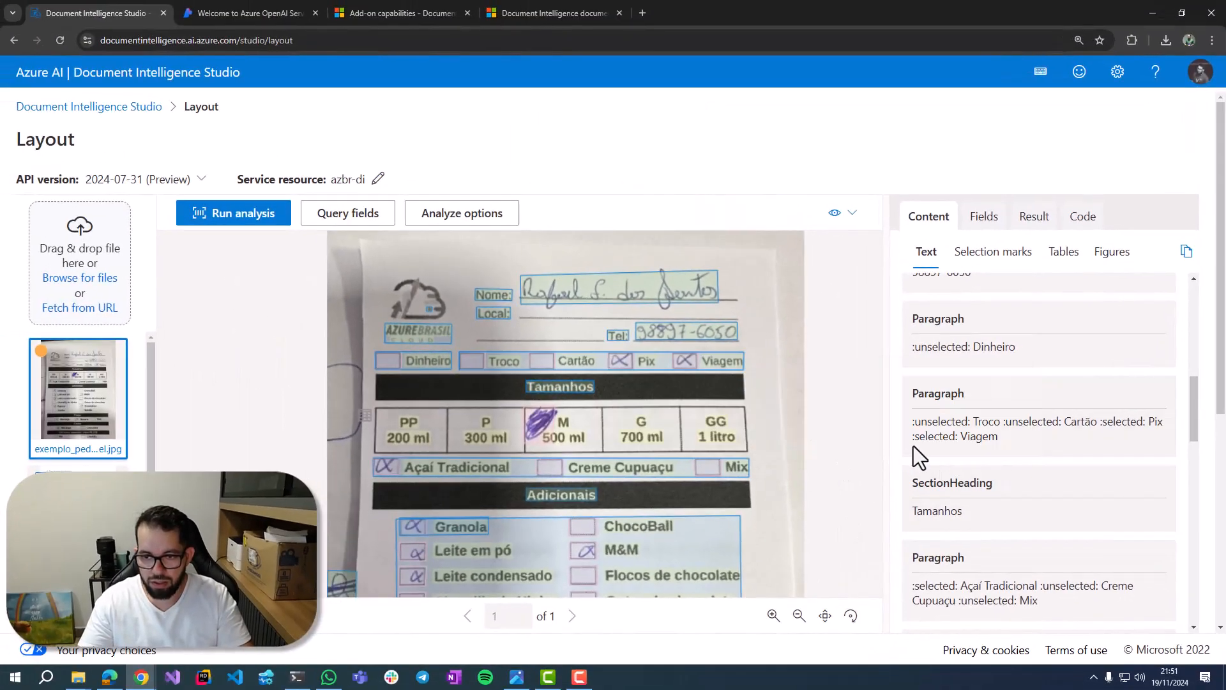
mouse_move(945, 432)
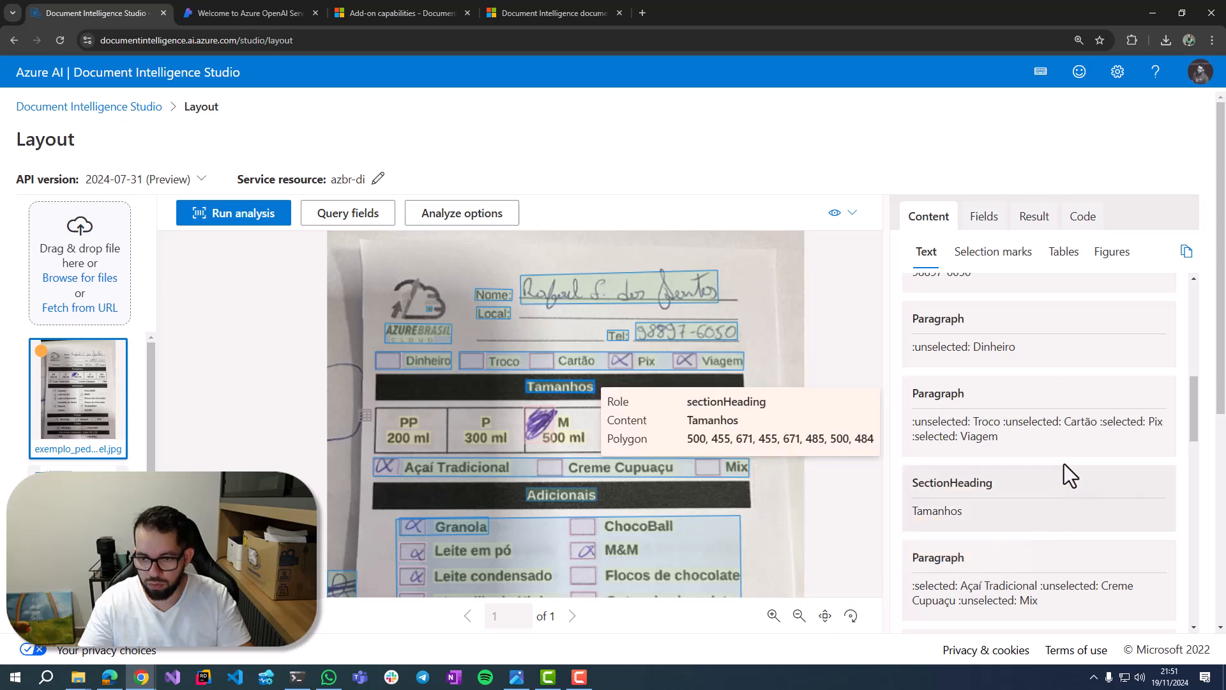
mouse_move(985, 346)
mouse_move(1088, 491)
scroll(1088, 492, "down", 2)
scroll(1088, 492, "down", 3)
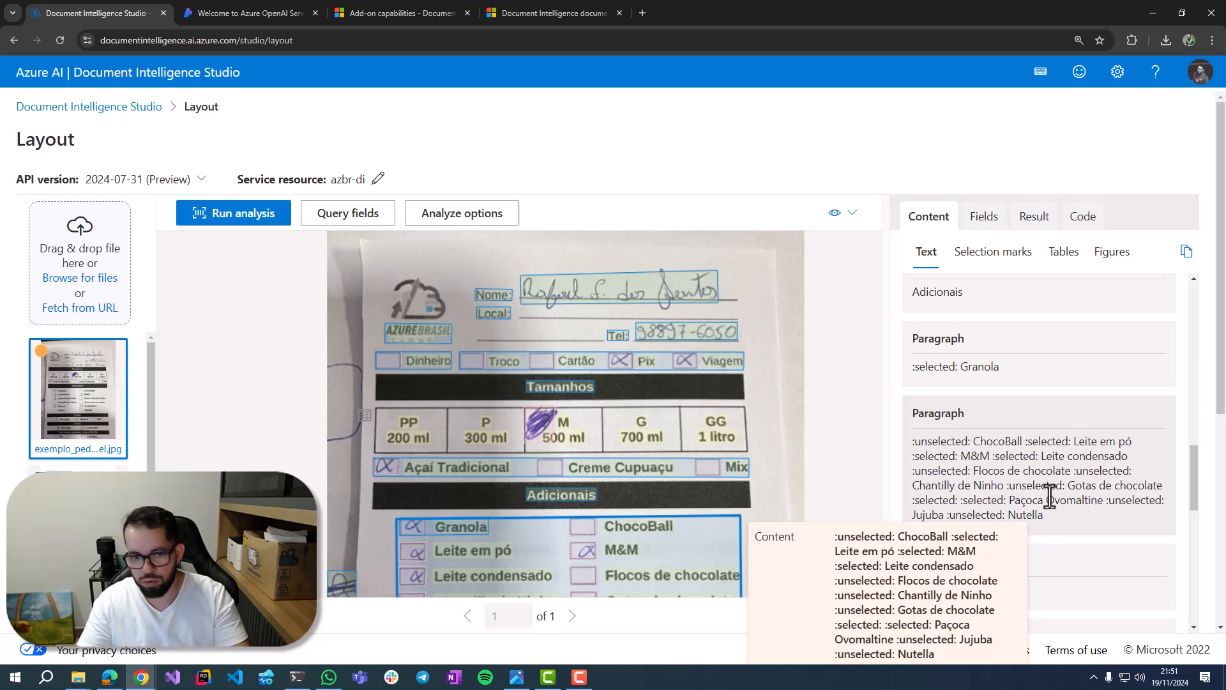
scroll(1016, 510, "down", 3)
scroll(1024, 509, "down", 4)
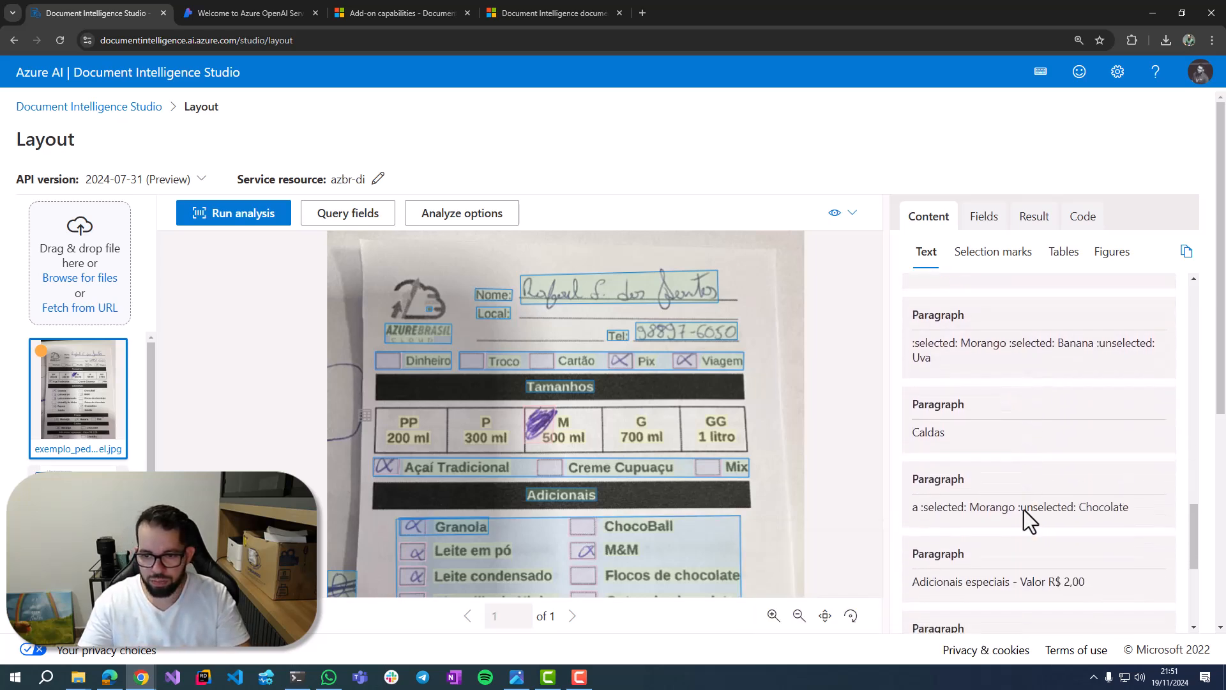
scroll(1024, 509, "up", 4)
mouse_move(1013, 317)
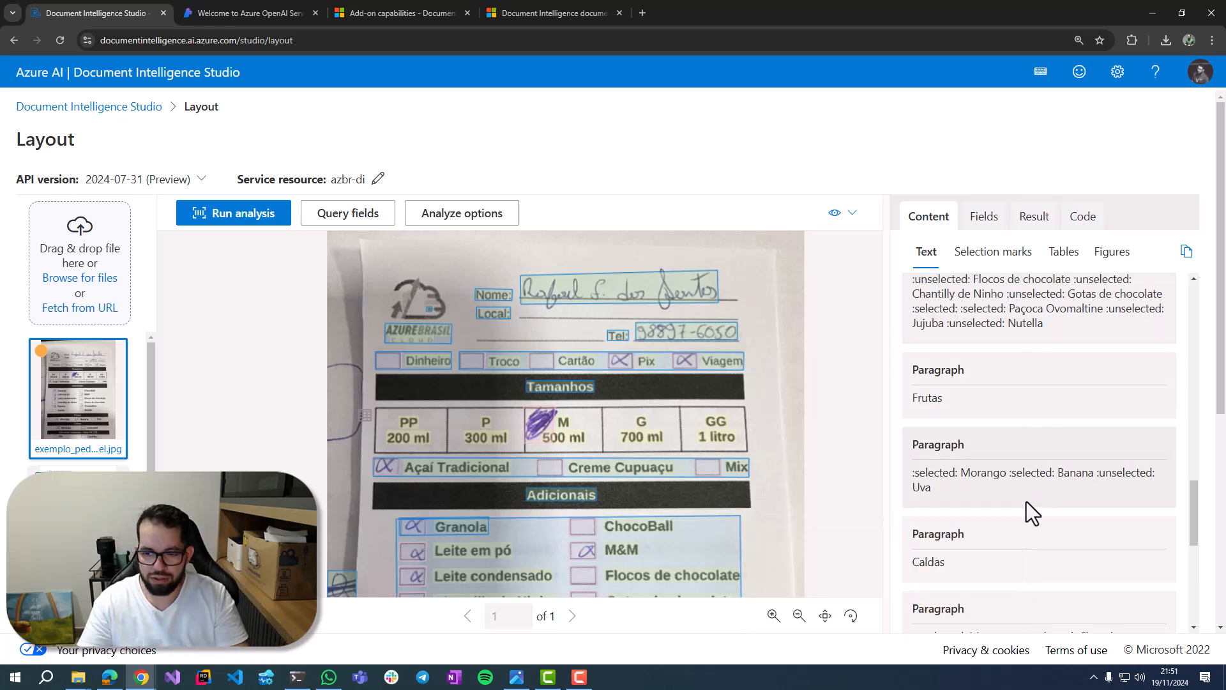
- Review the detected selection marks and their confidence scores against the checkboxes on the order form, down to the Caldas section
scroll(1026, 501, "down", 1)
scroll(1026, 501, "up", 1)
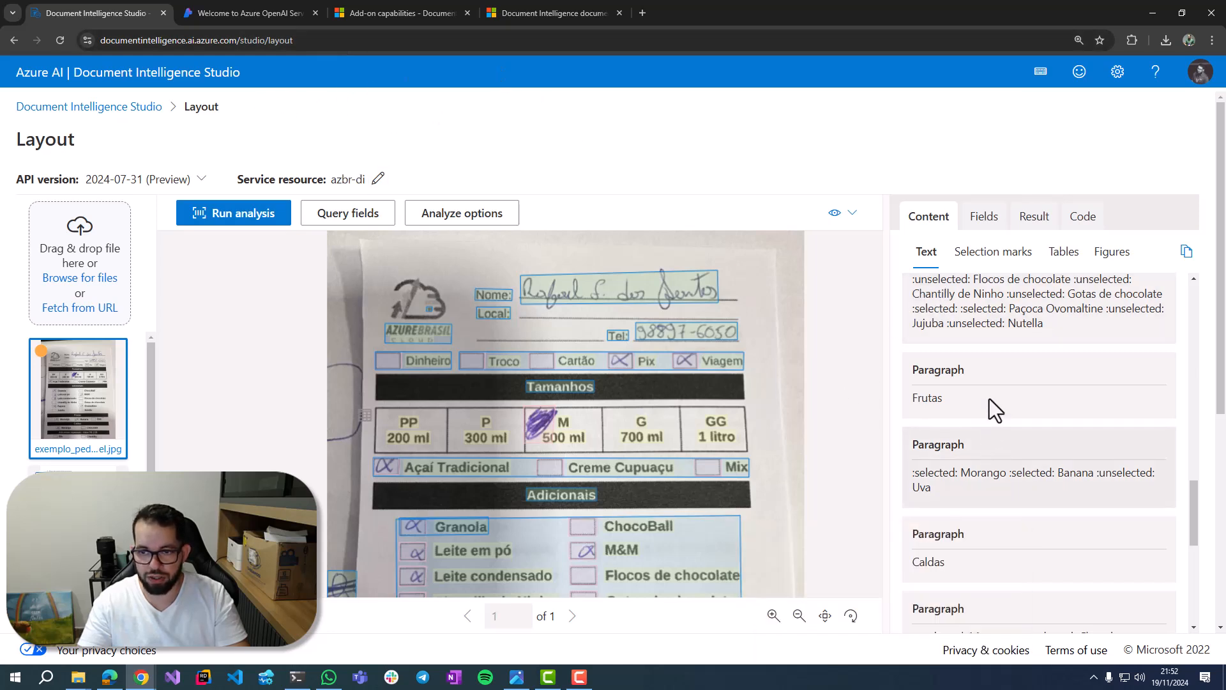
left_click(980, 254)
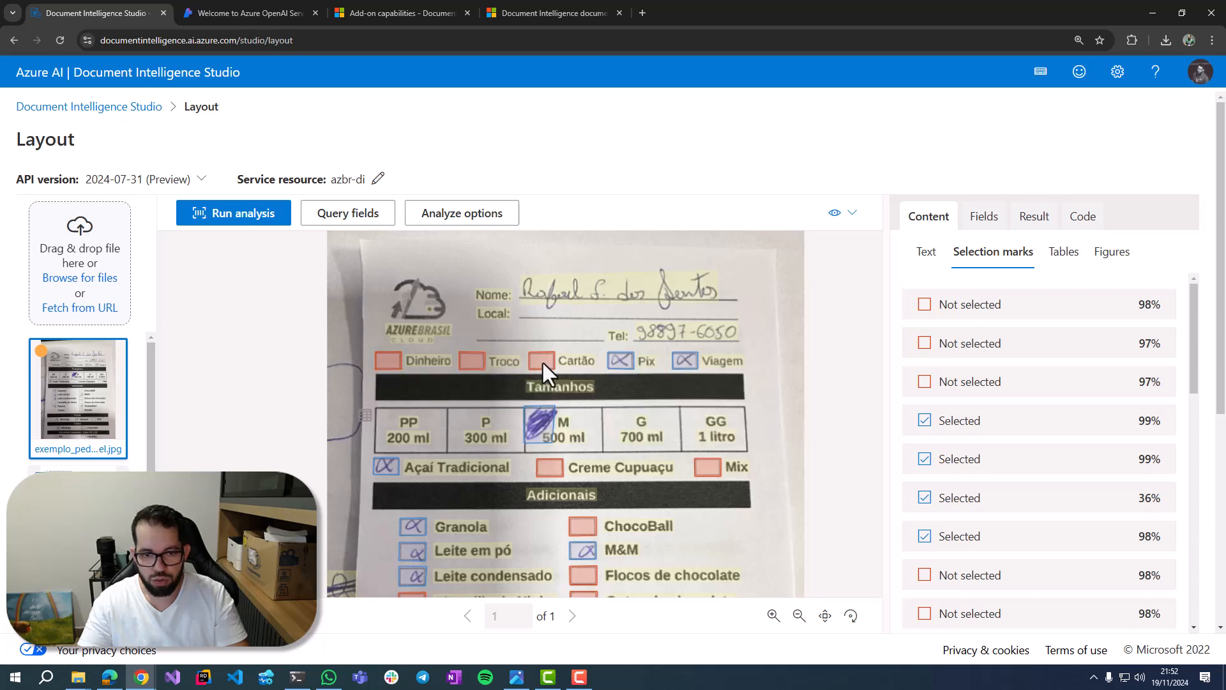
scroll(601, 465, "down", 2)
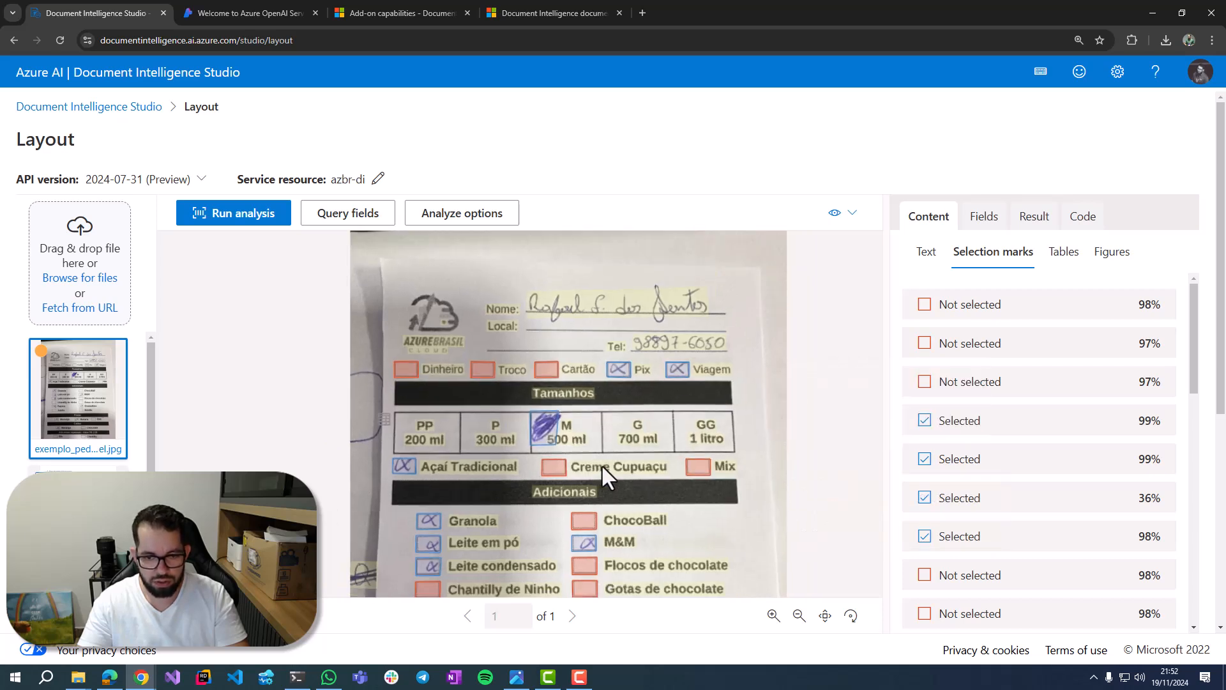
scroll(721, 389, "down", 3)
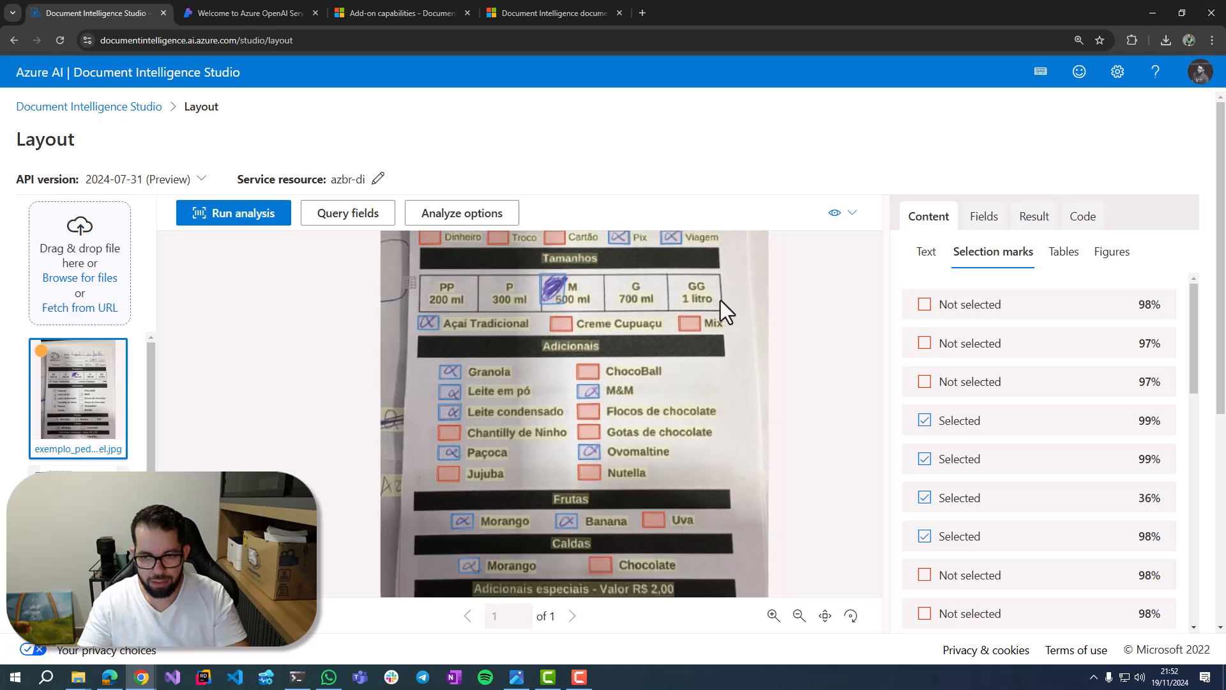
scroll(1107, 358, "down", 1)
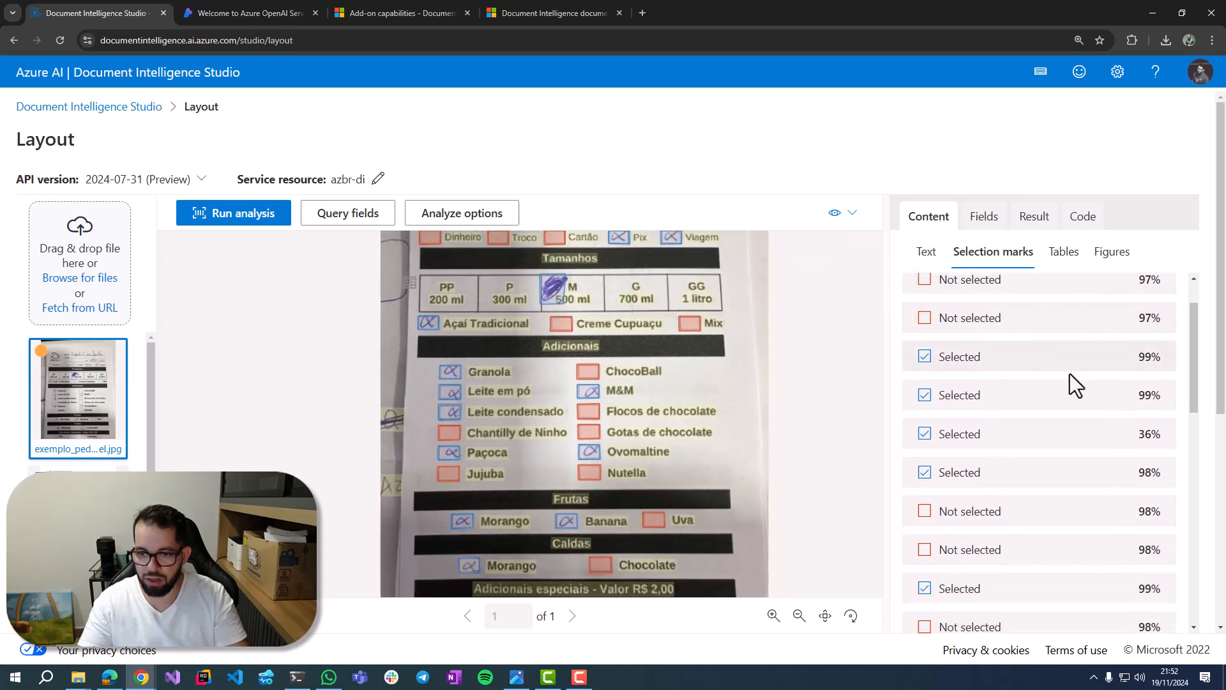
scroll(1070, 377, "down", 5)
scroll(1072, 380, "down", 5)
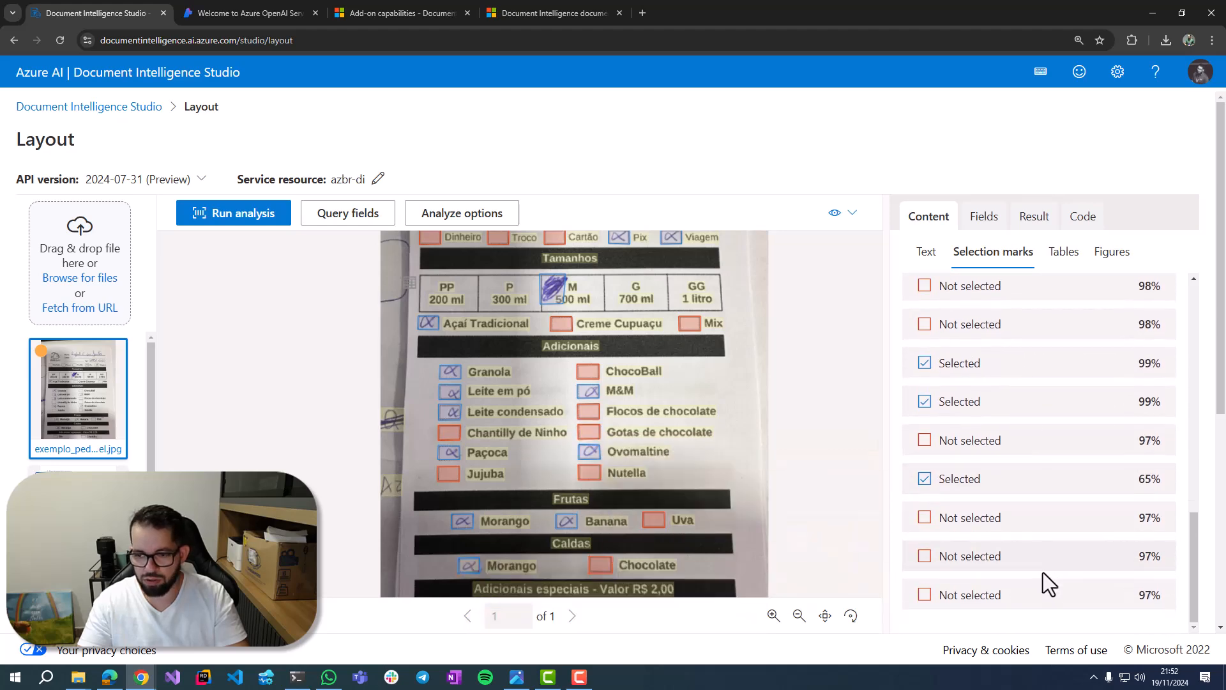
scroll(1044, 572, "up", 10)
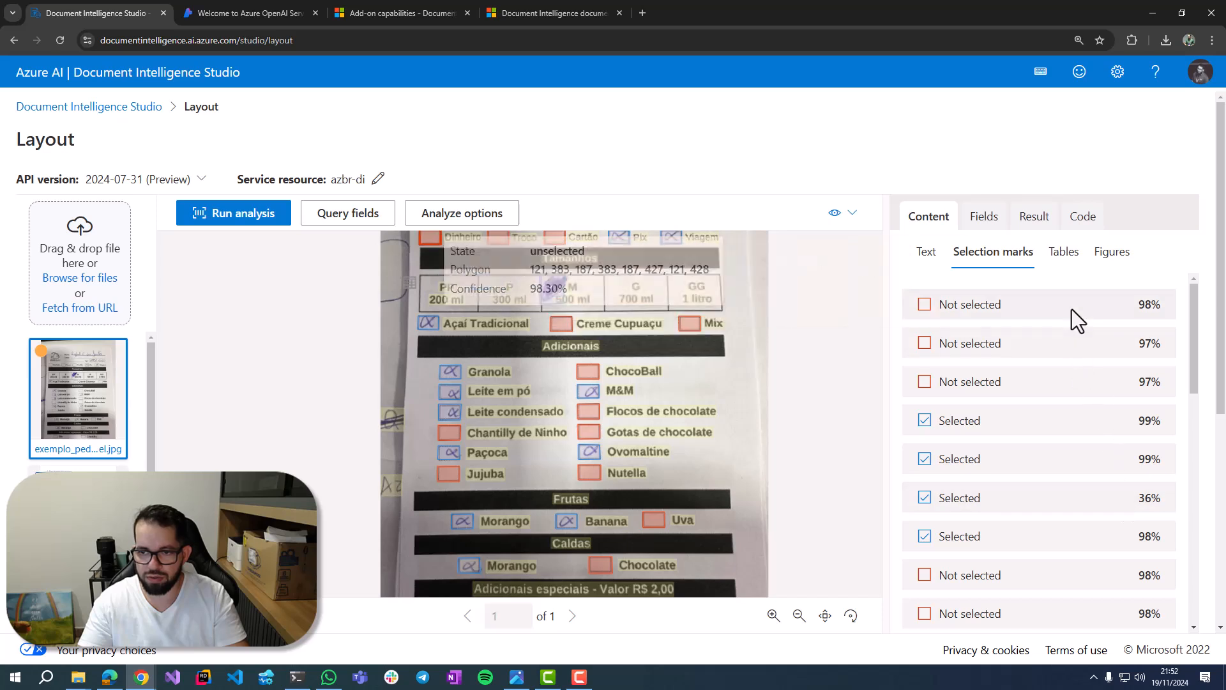
- Inspect the extracted table of sizes and compare it with the Tamanhos row on the order form
left_click(1069, 255)
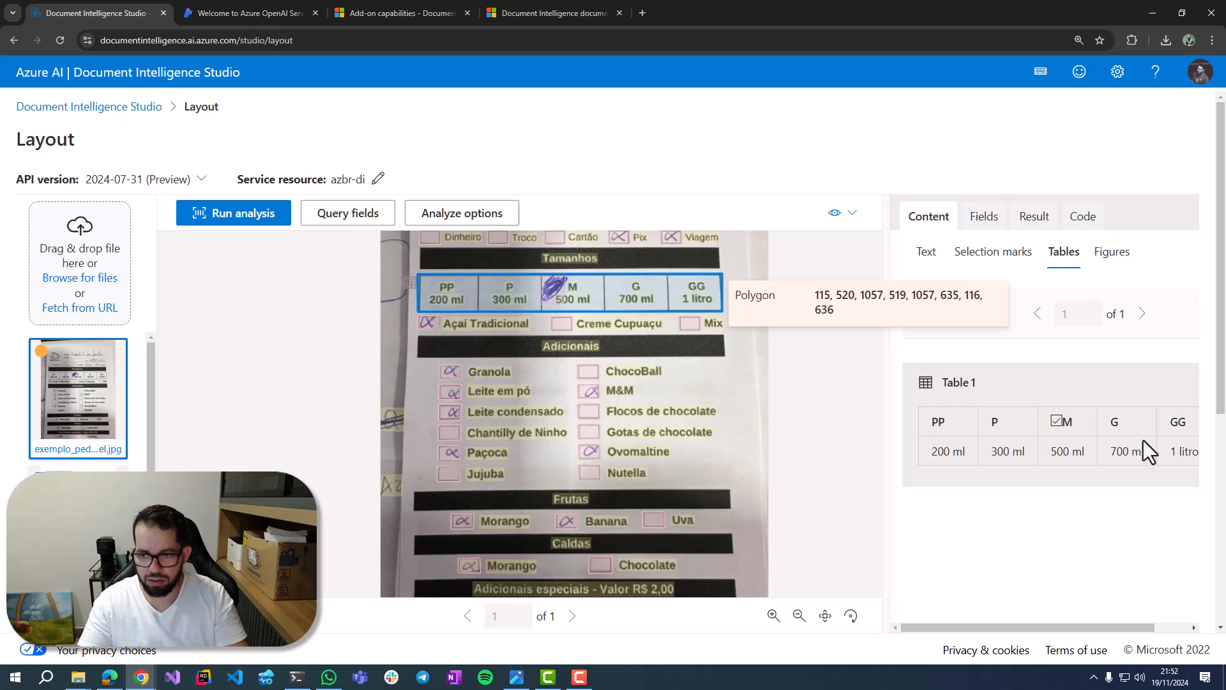
scroll(1125, 452, "down", 2)
scroll(1121, 457, "up", 2)
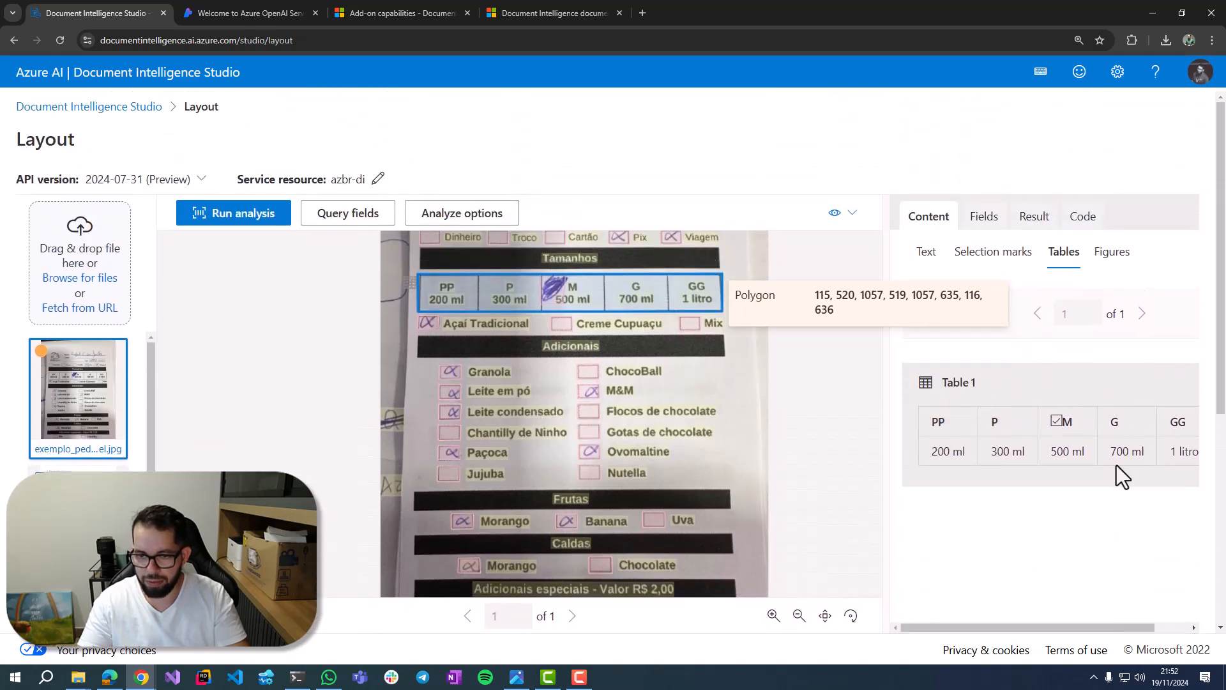
left_click_drag(1125, 628, 990, 627)
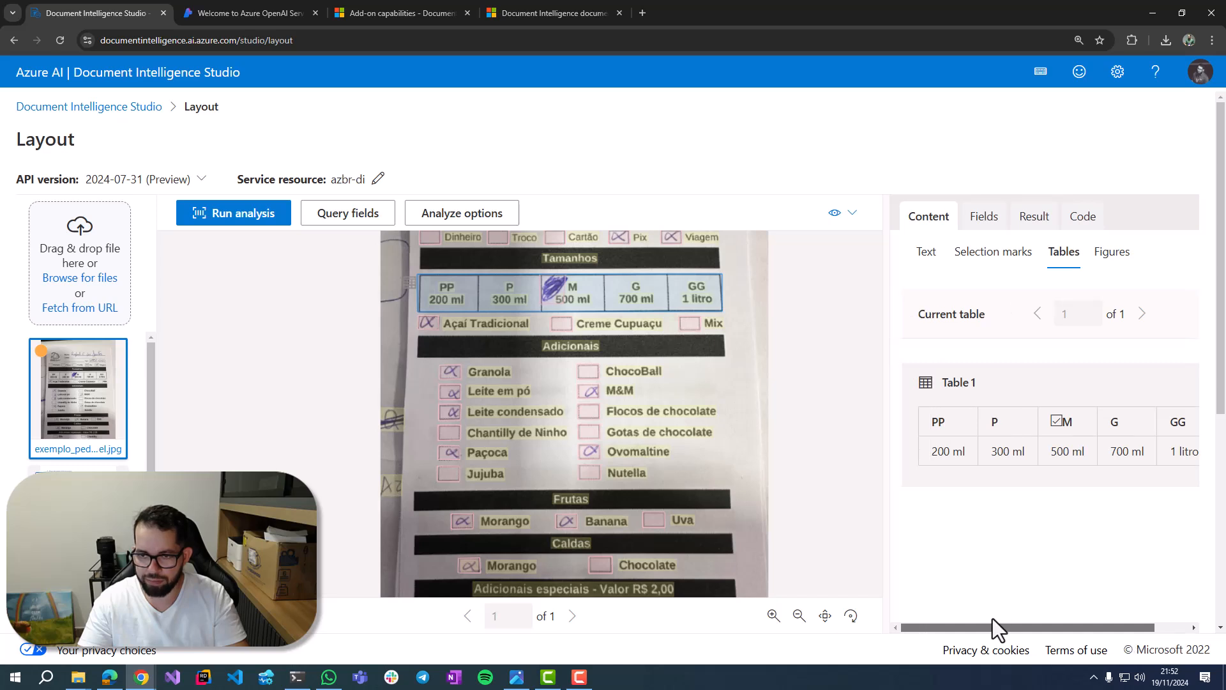
- Review the list of figures detected in the order form and the regions they refer to
left_click(1124, 253)
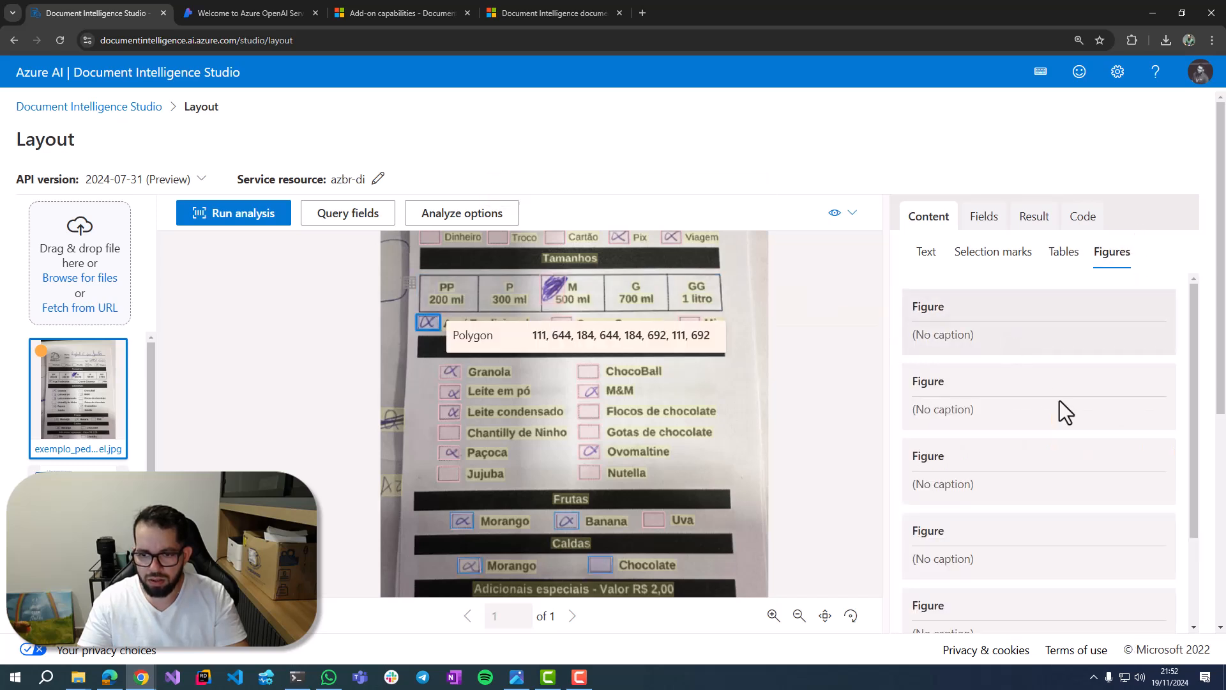
scroll(1059, 401, "down", 3)
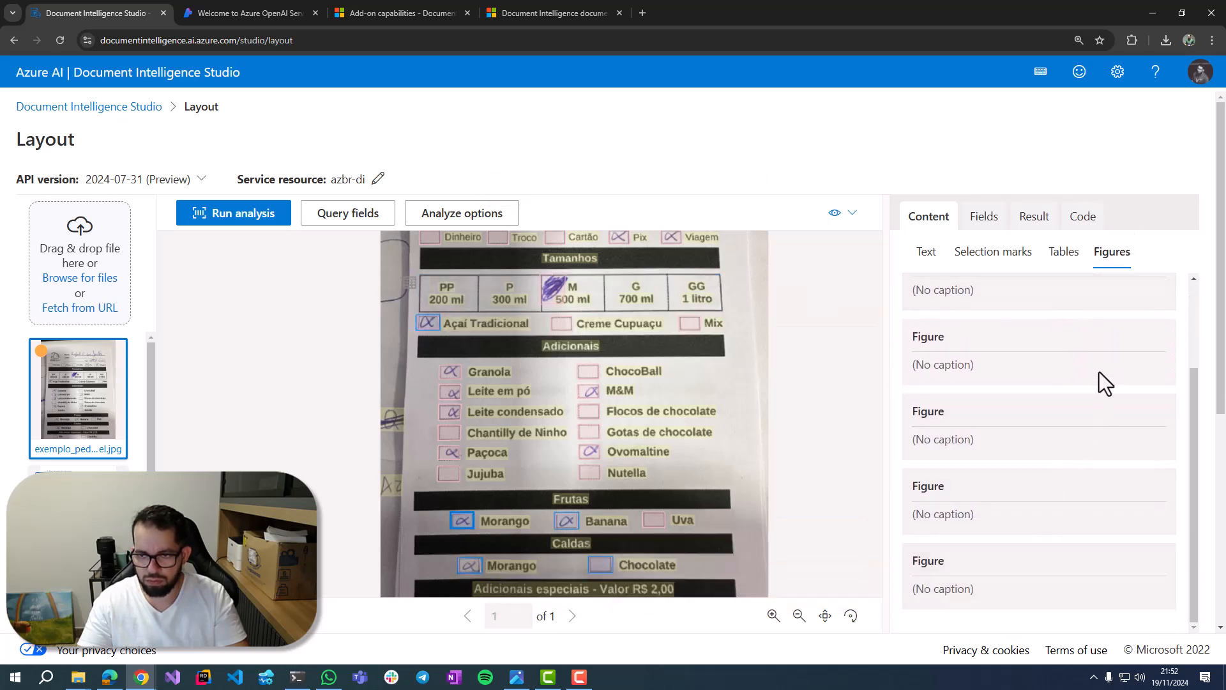
scroll(1100, 364, "up", 3)
- Review the key-value pairs for Nome, Local, Tel, Dinheiro, Troco and Cartão against the order form's header
left_click(976, 223)
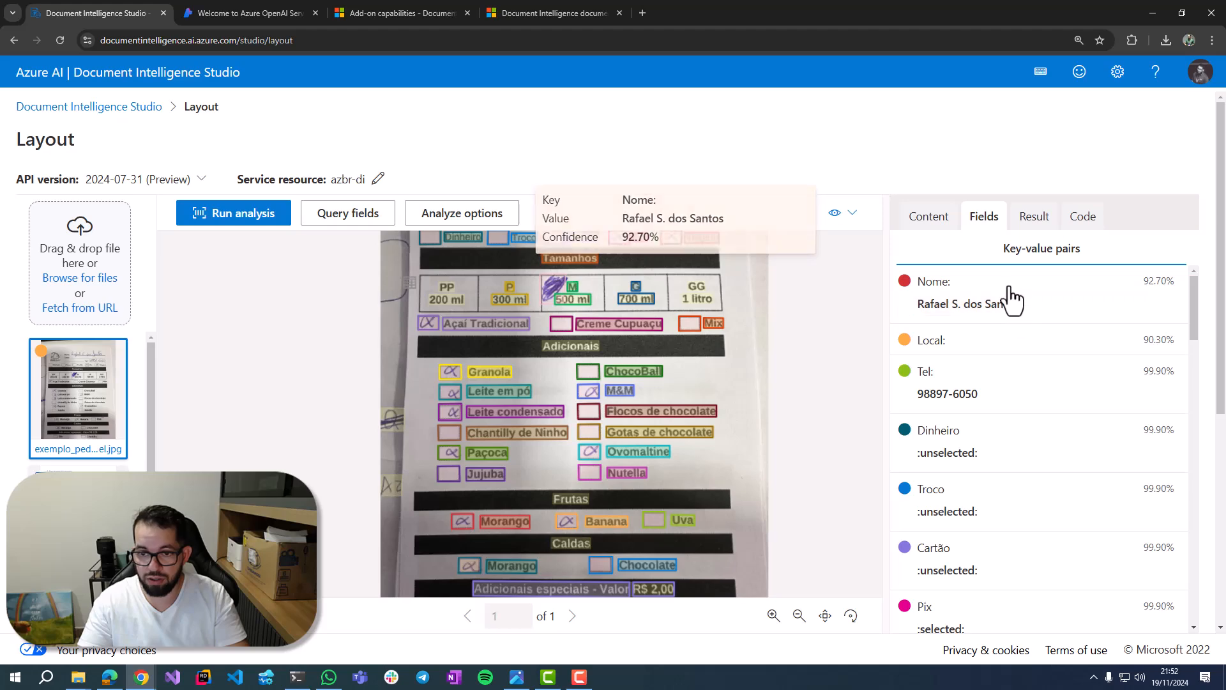
scroll(788, 315, "up", 3)
scroll(788, 316, "down", 3)
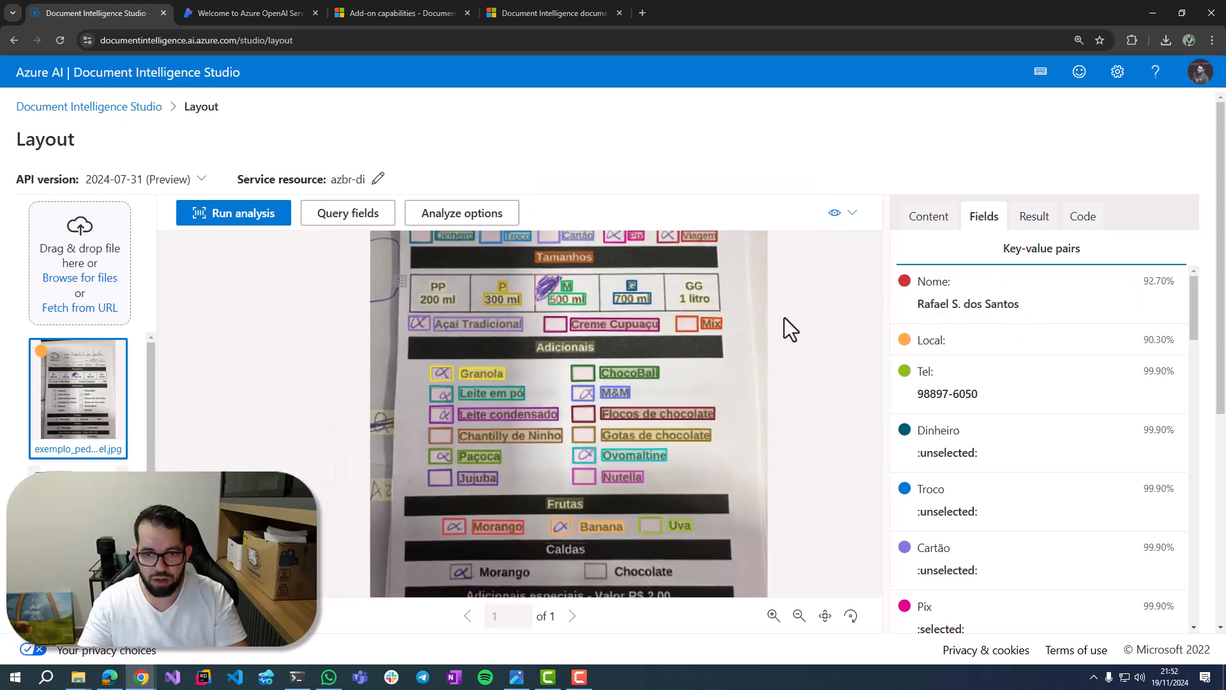
left_click_drag(753, 310, 765, 436)
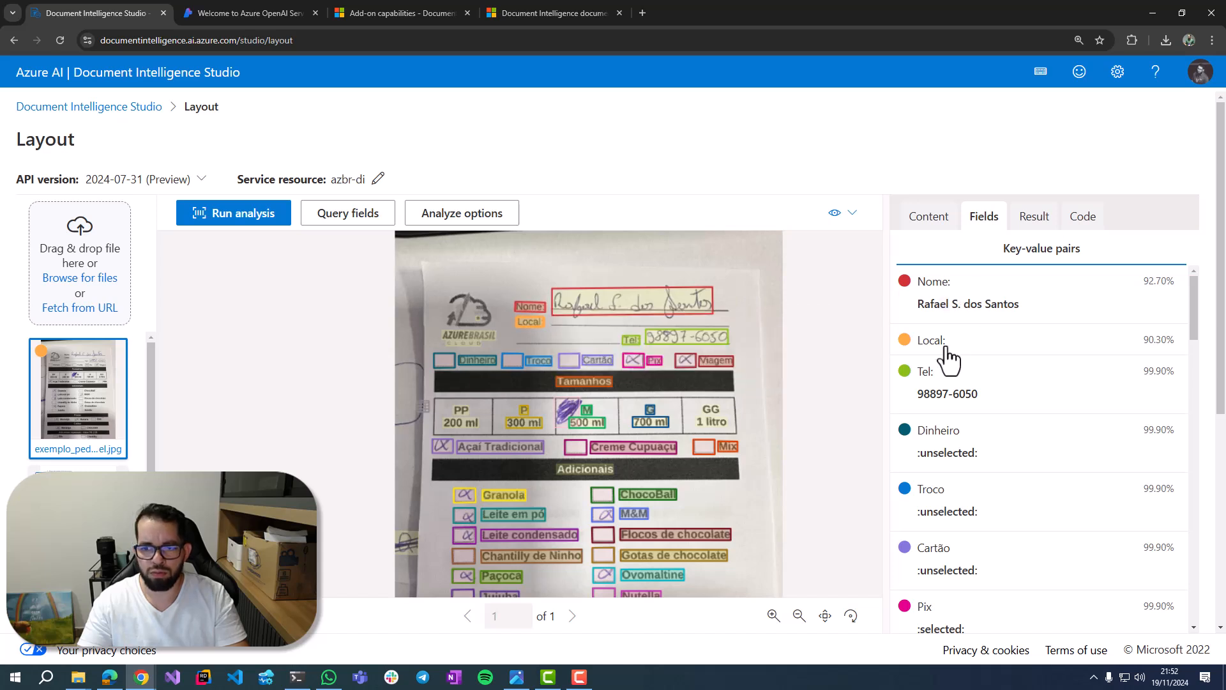
mouse_move(969, 447)
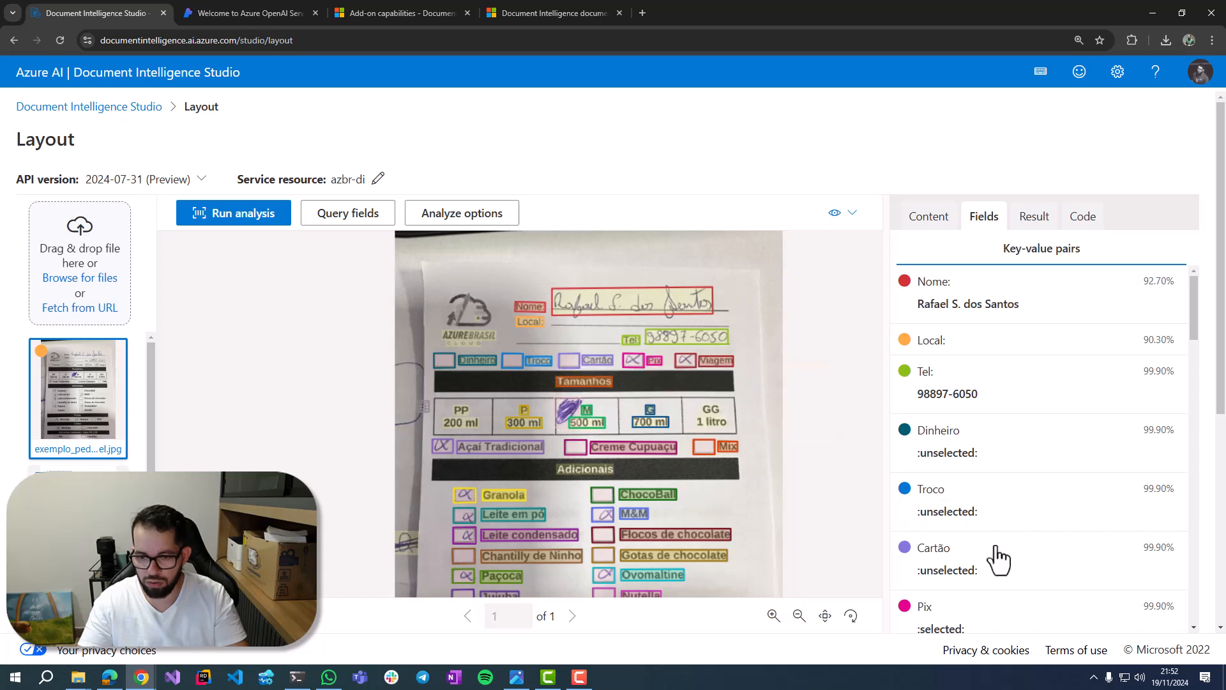
mouse_move(994, 572)
- Examine the key-value pairs for Pix, Viagem, the sizes under Tamanhos and the Açaí Tradicional, Creme Cupuaçu and Mix options
scroll(1025, 535, "down", 2)
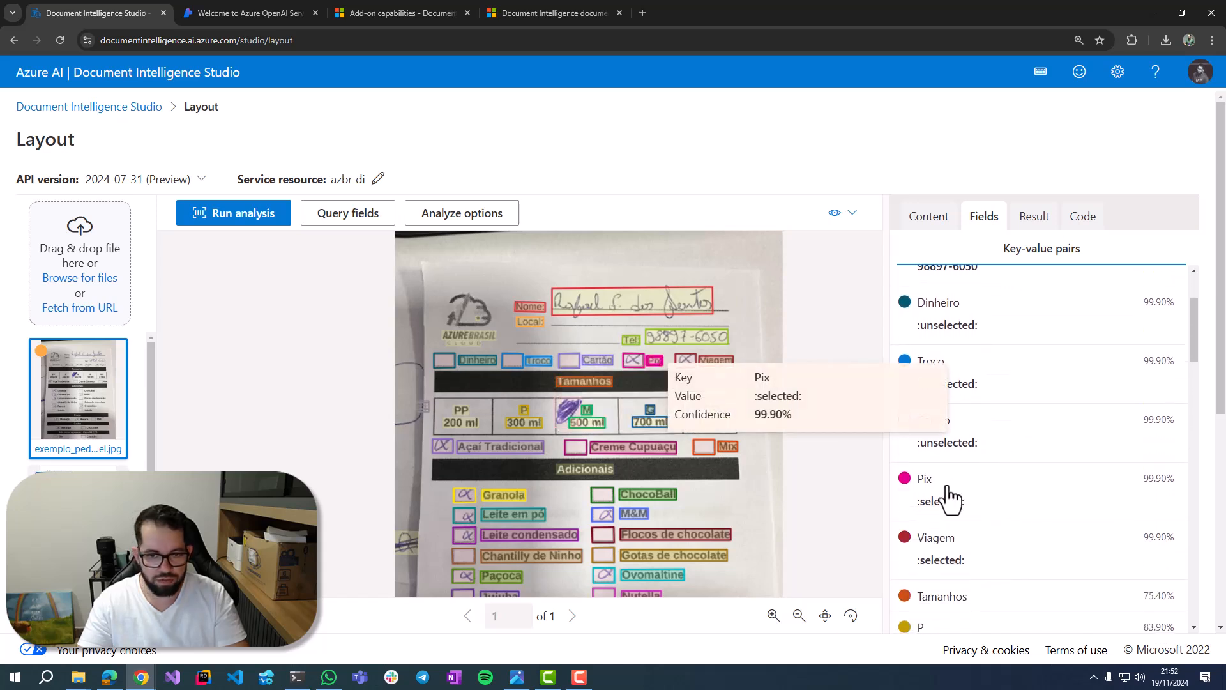
scroll(1022, 556, "down", 2)
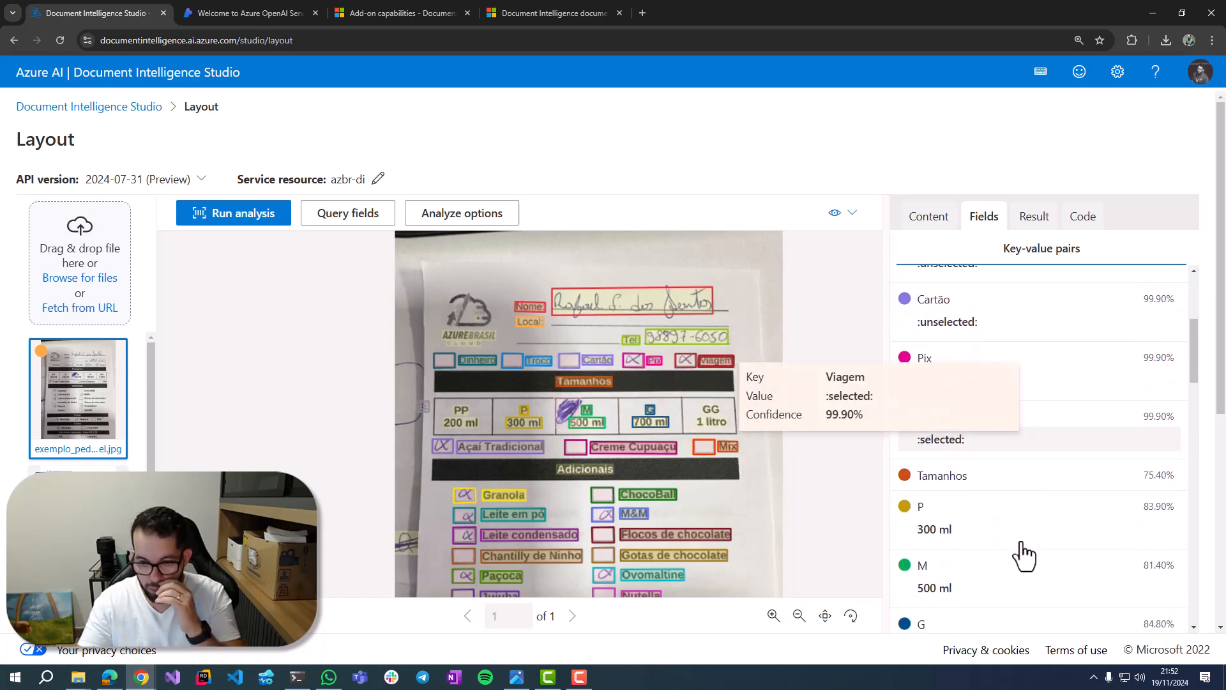
mouse_move(966, 489)
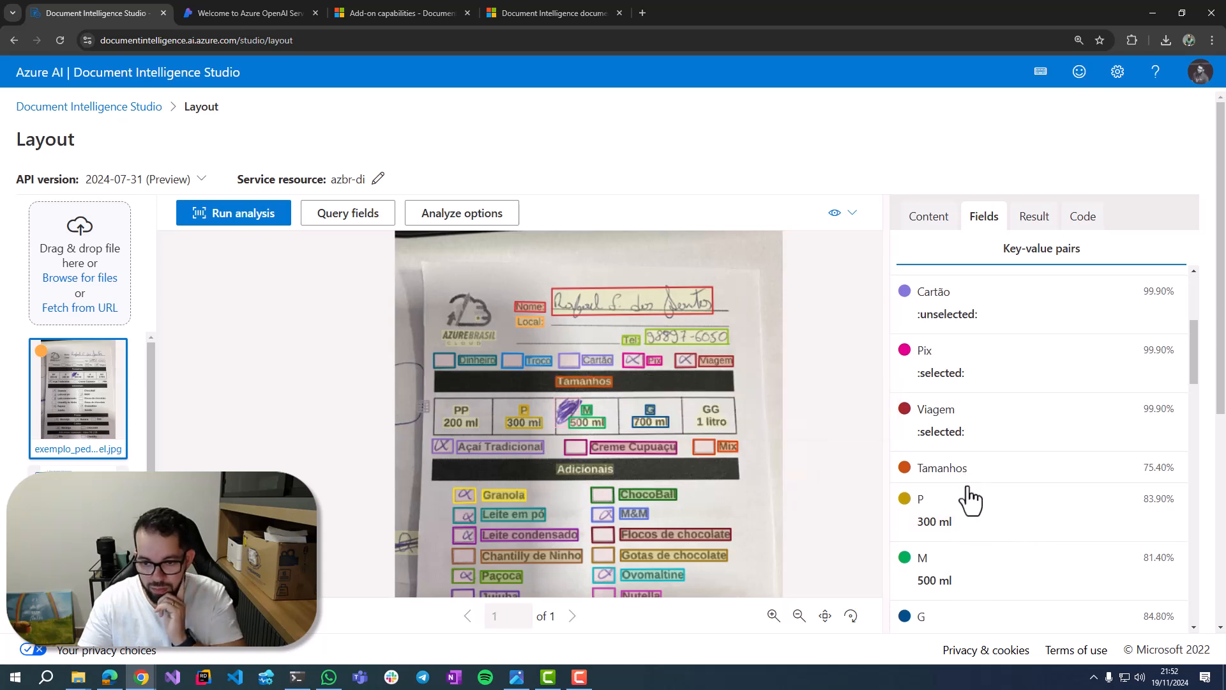
scroll(968, 486, "down", 2)
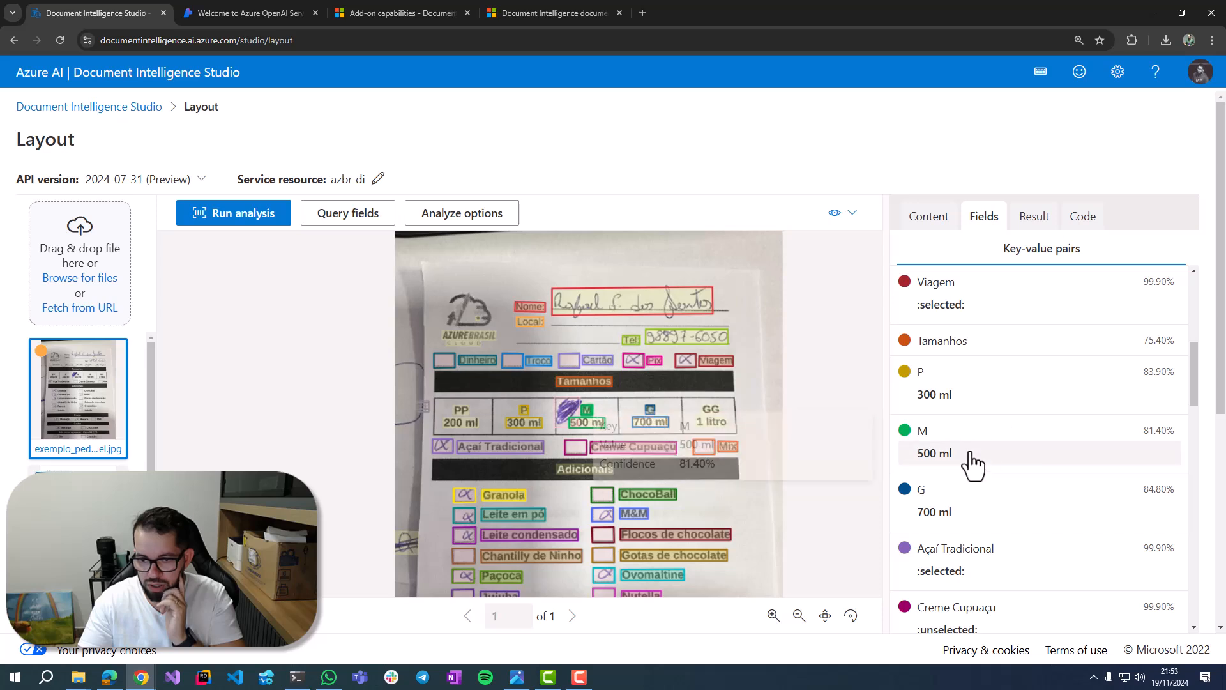
scroll(993, 476, "down", 1)
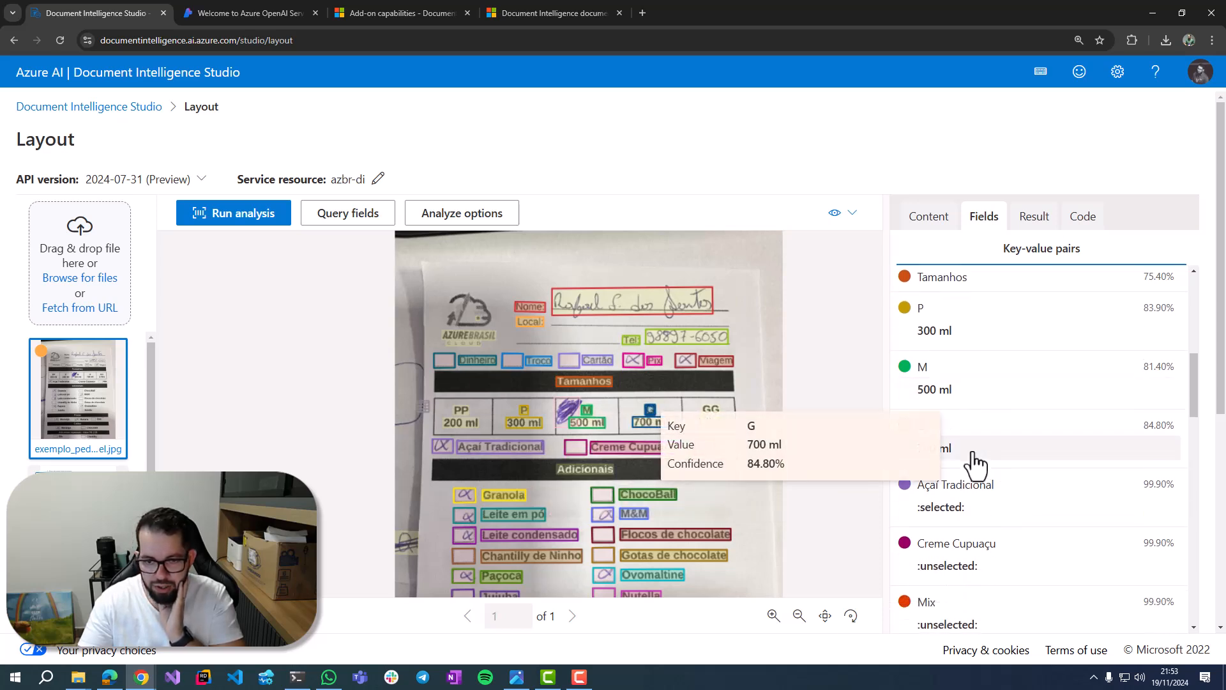
scroll(973, 457, "down", 3)
scroll(1007, 356, "up", 5)
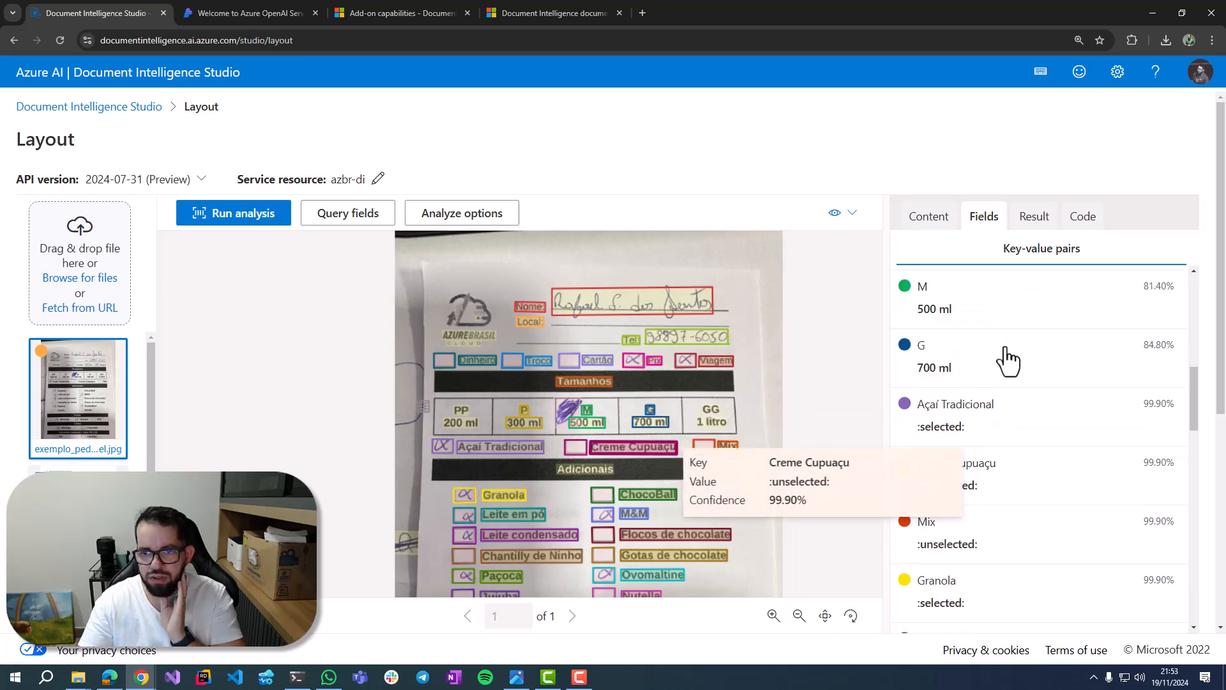
- Compare the extracted text with the key-value pairs, and read the start of the analysis result in JSON
left_click(931, 225)
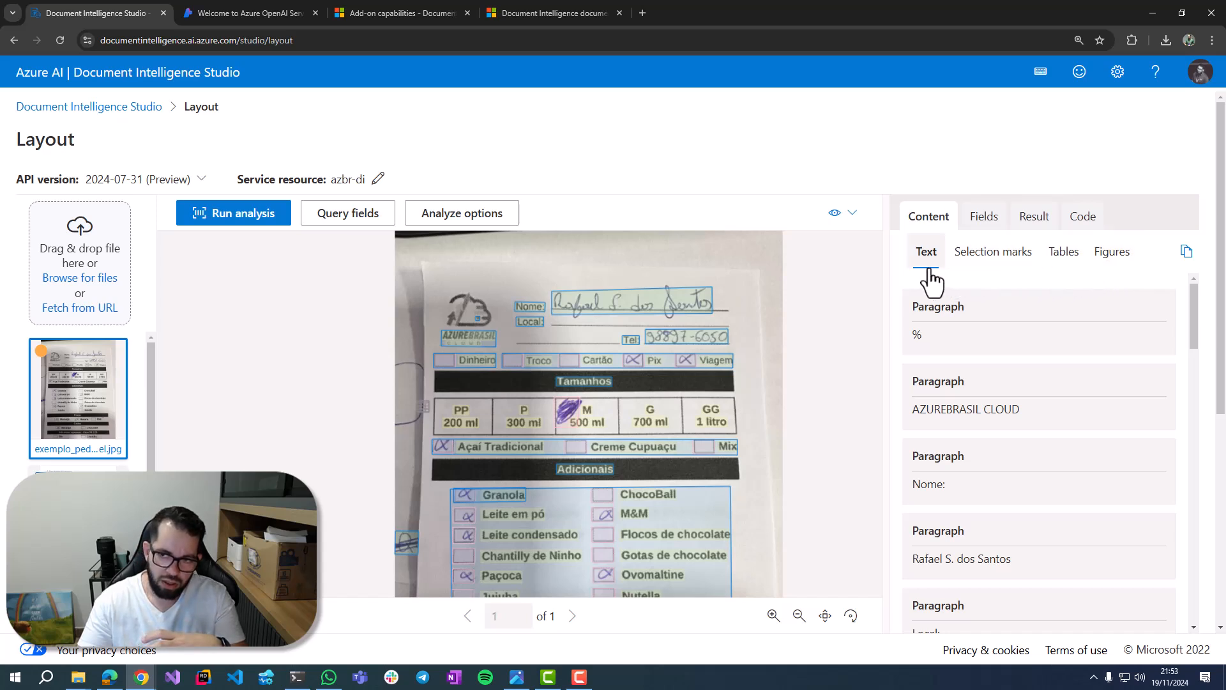
left_click(977, 228)
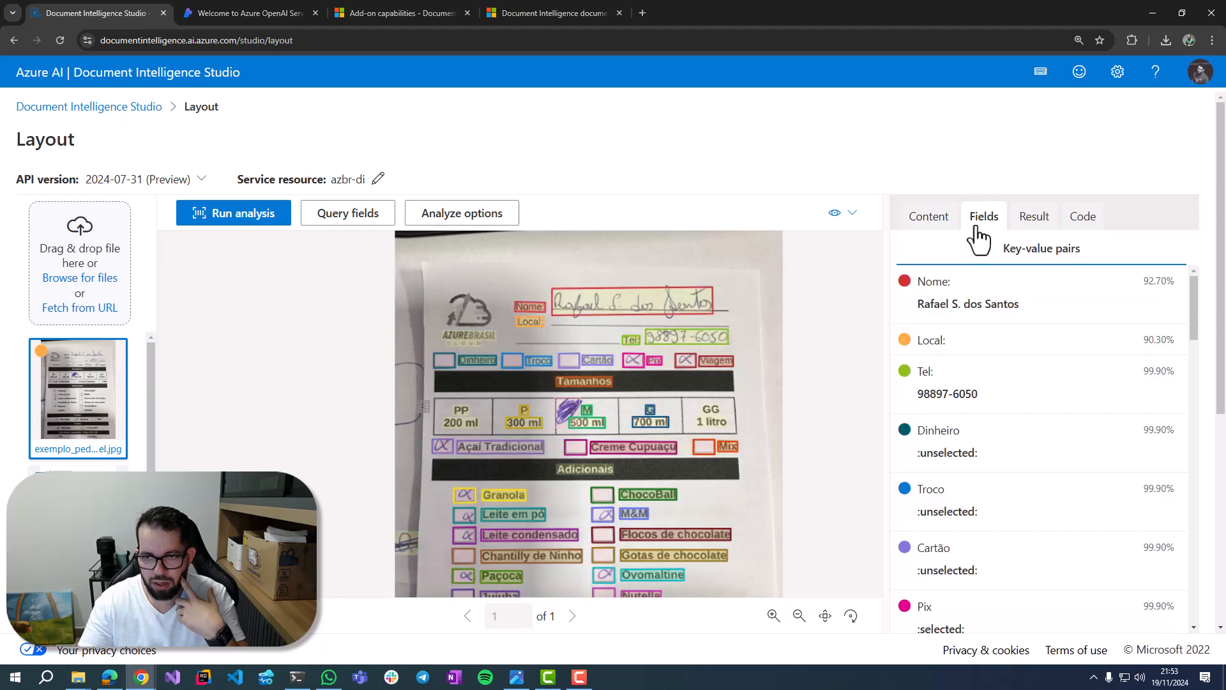
left_click(1030, 228)
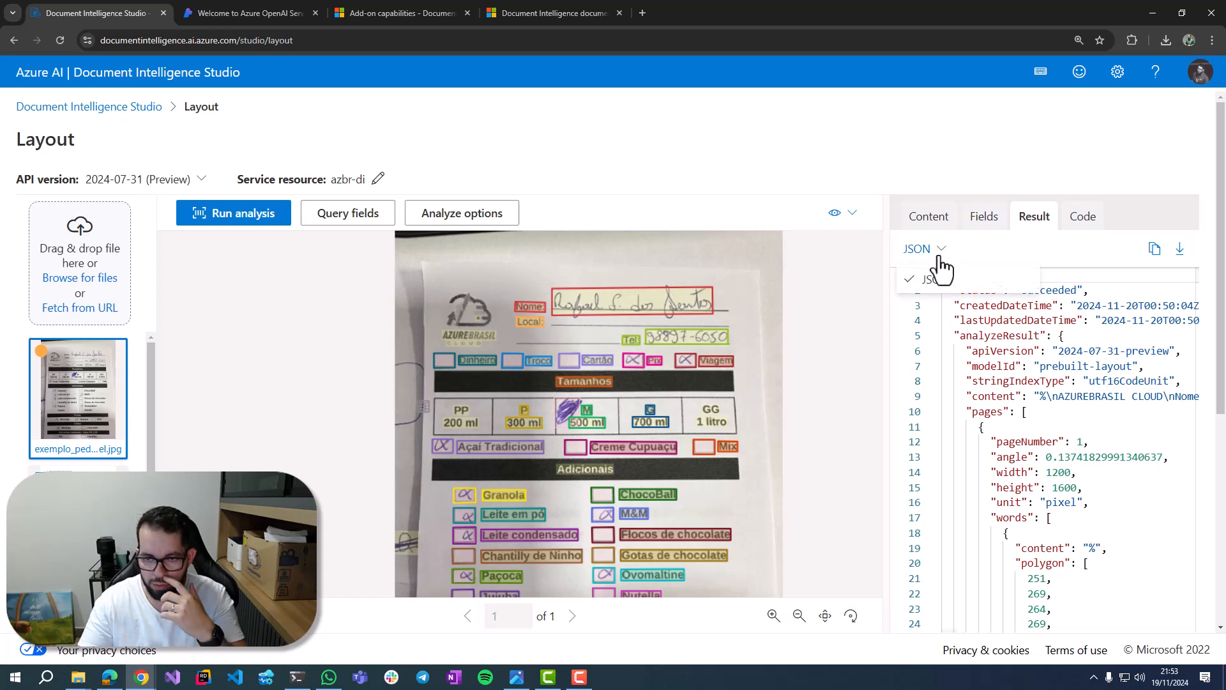
scroll(1103, 387, "down", 1)
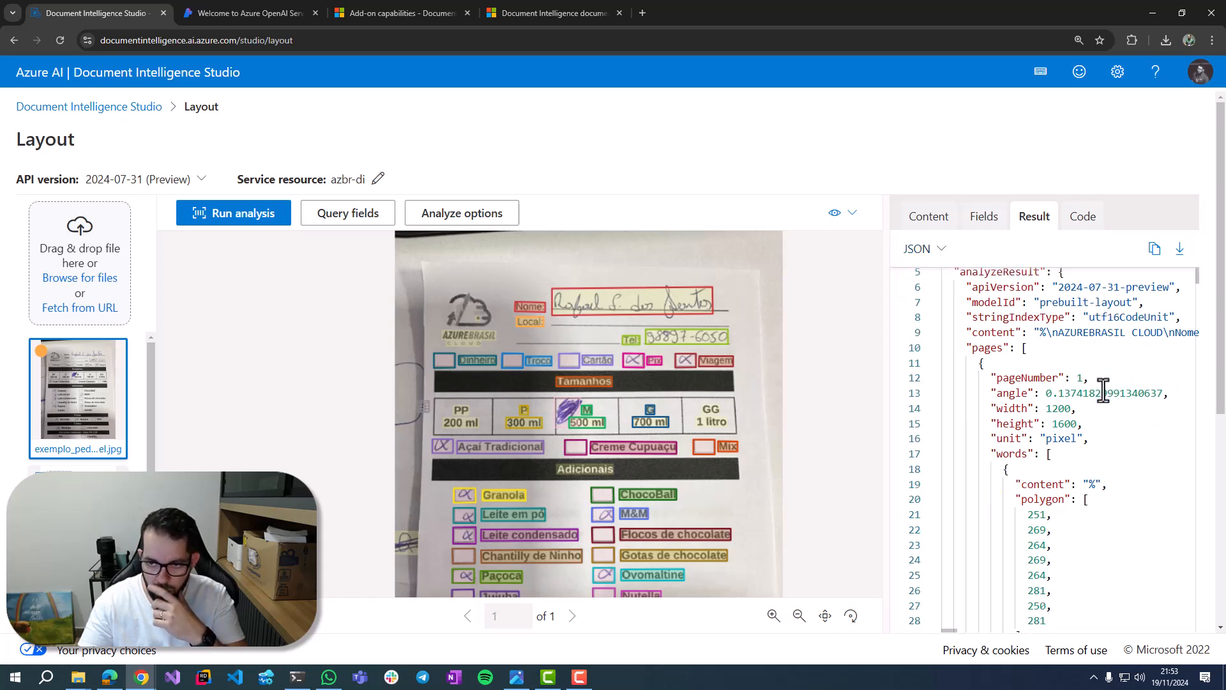
scroll(1084, 434, "down", 13)
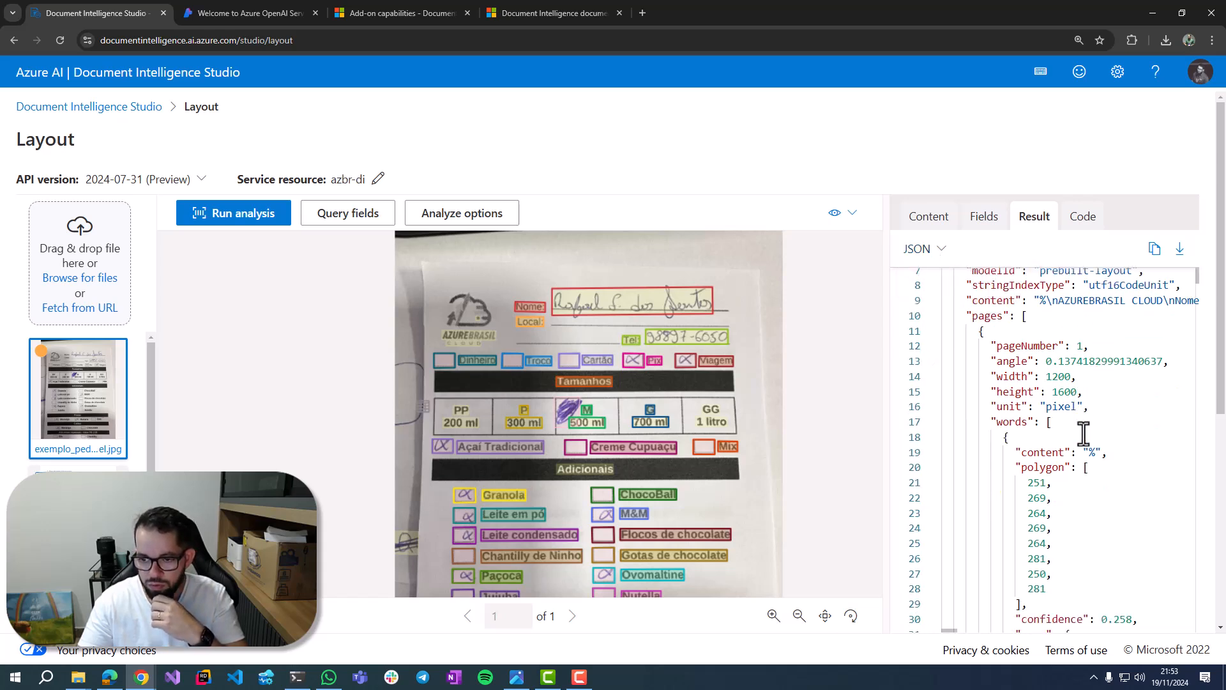
scroll(1086, 455, "up", 14)
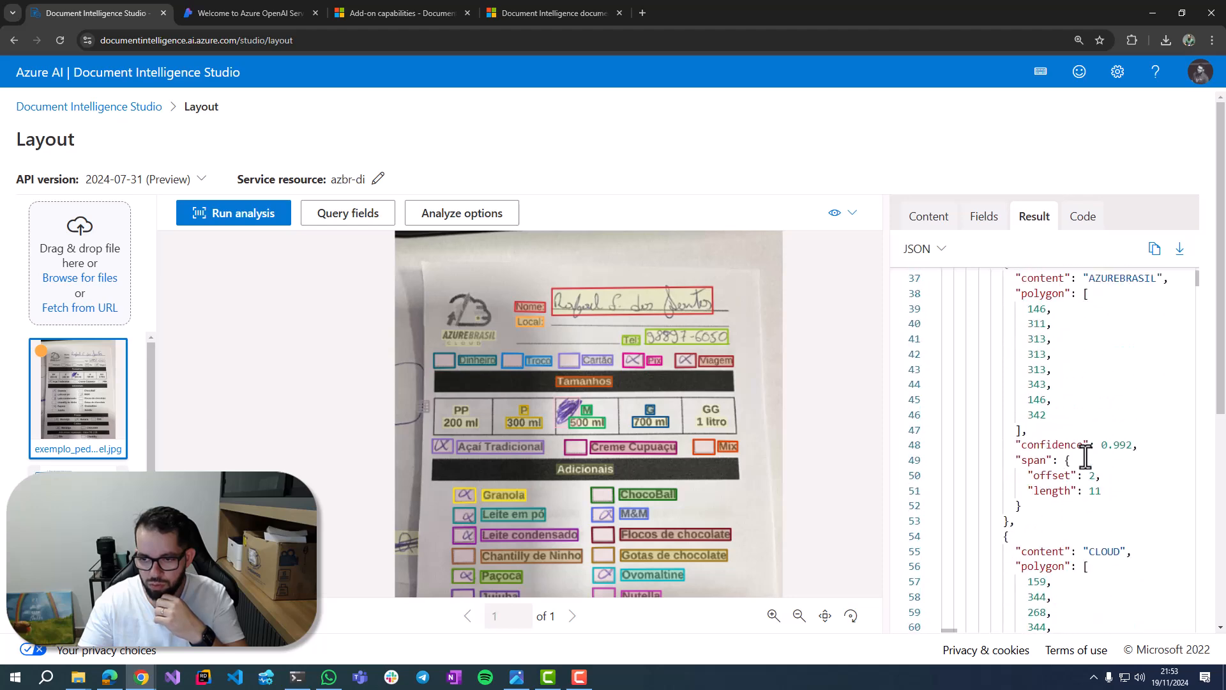
- Open the sample code for the Layout model and view its JavaScript and C# versions
left_click(1090, 219)
left_click(950, 252)
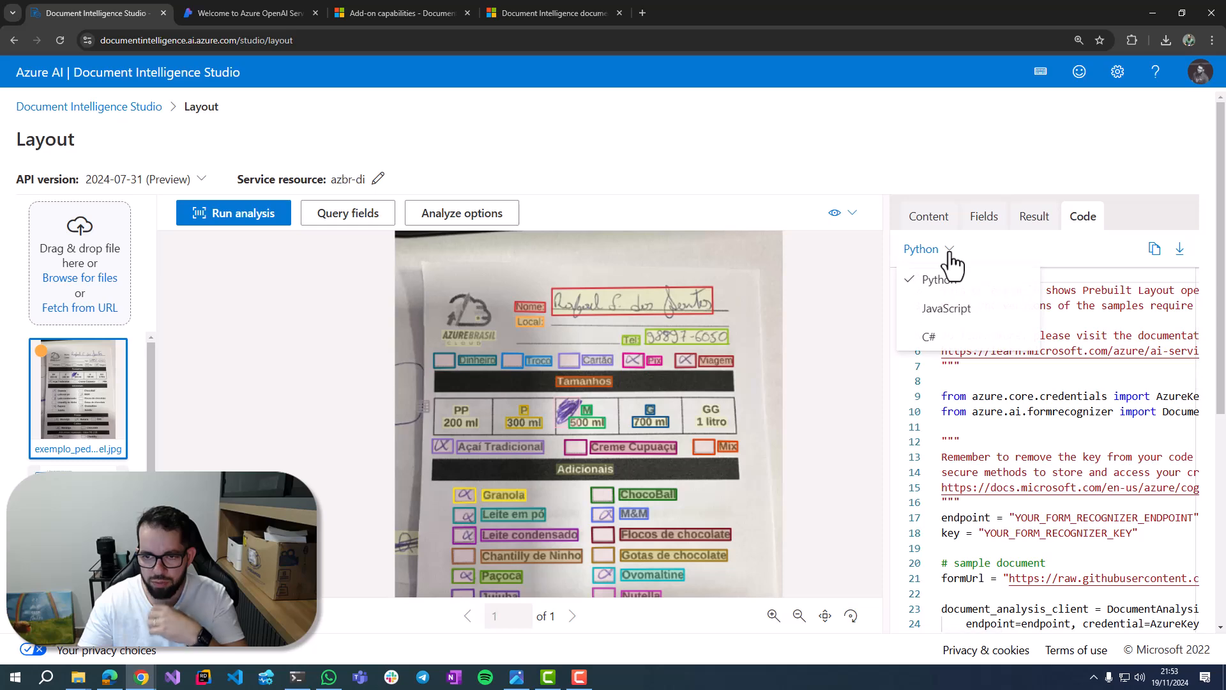
left_click(957, 309)
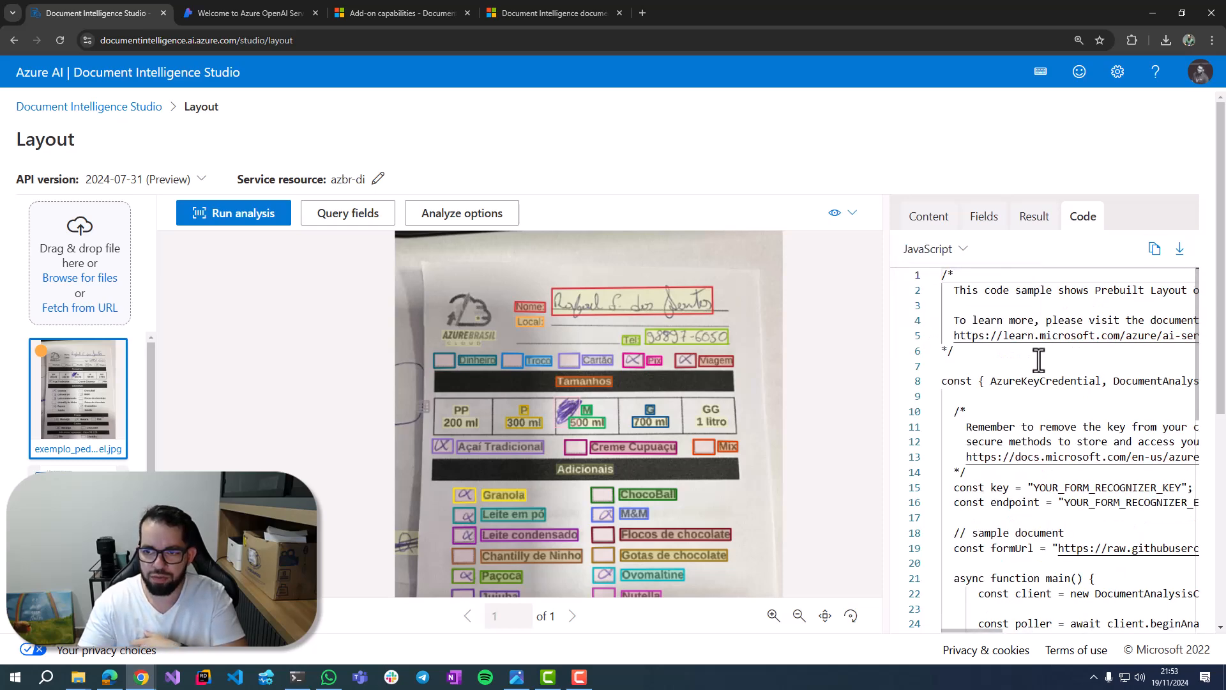
left_click(955, 251)
left_click(965, 340)
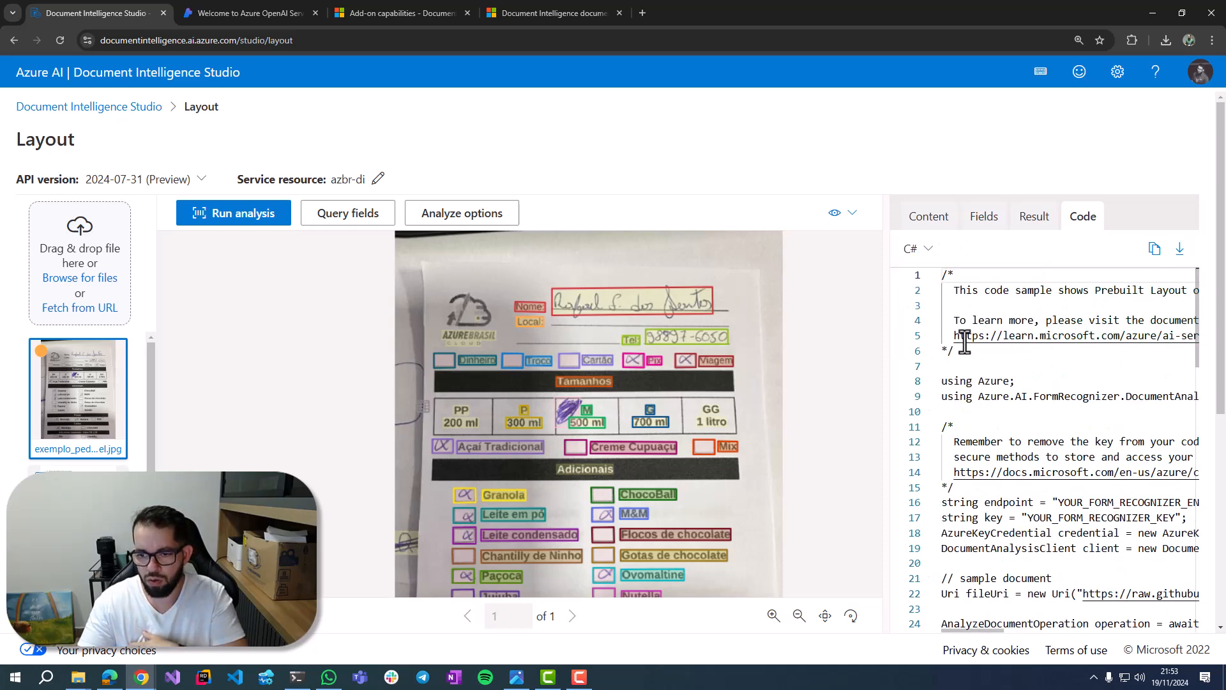
- Read through the C# sample's loops over document lines and selection marks, and return to the beginning of the code
scroll(1121, 482, "down", 4)
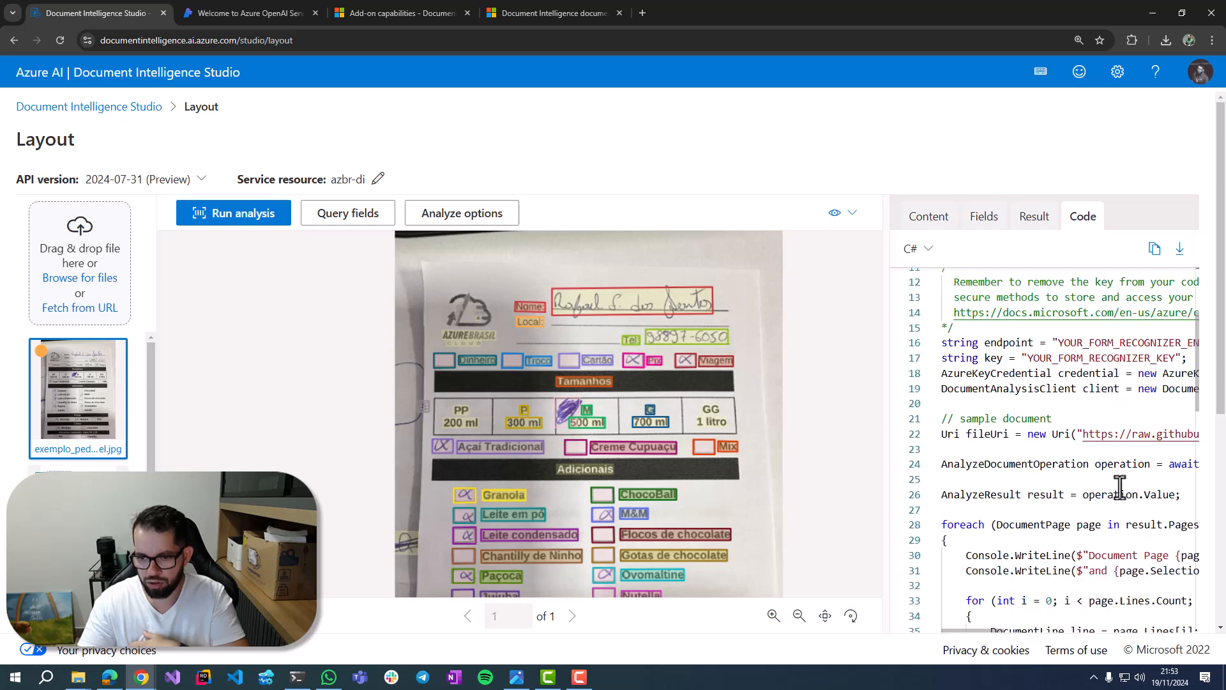
scroll(1119, 487, "down", 6)
scroll(1100, 500, "up", 7)
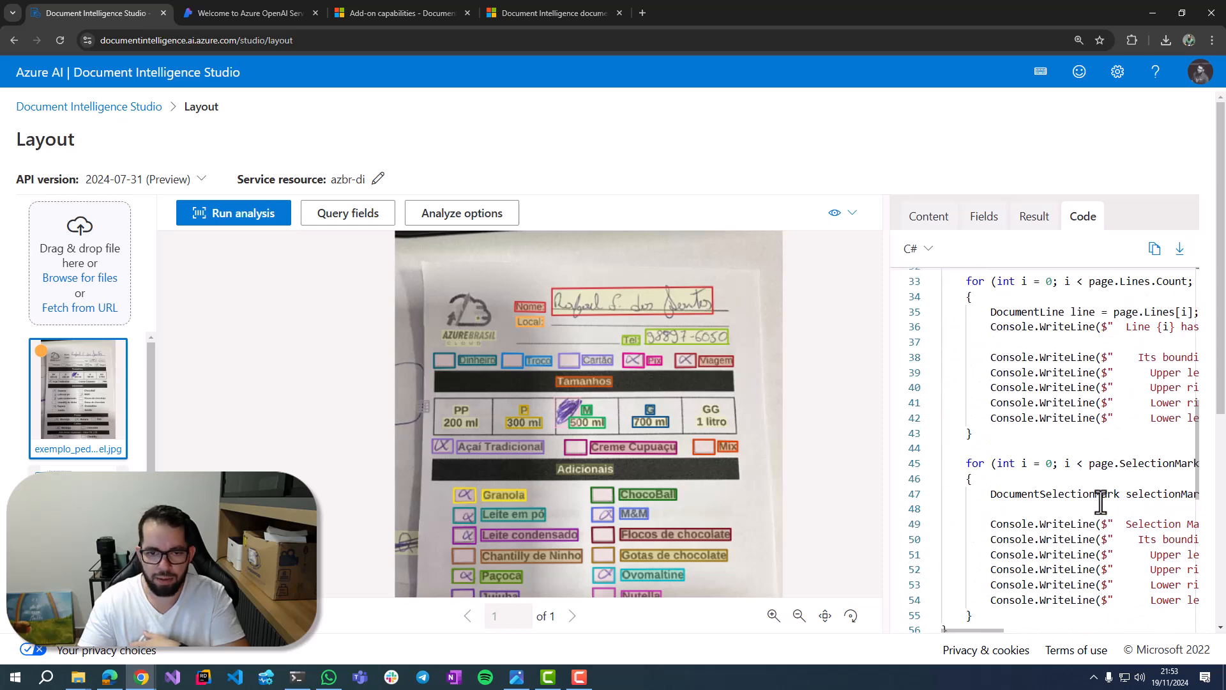
scroll(1100, 502, "up", 3)
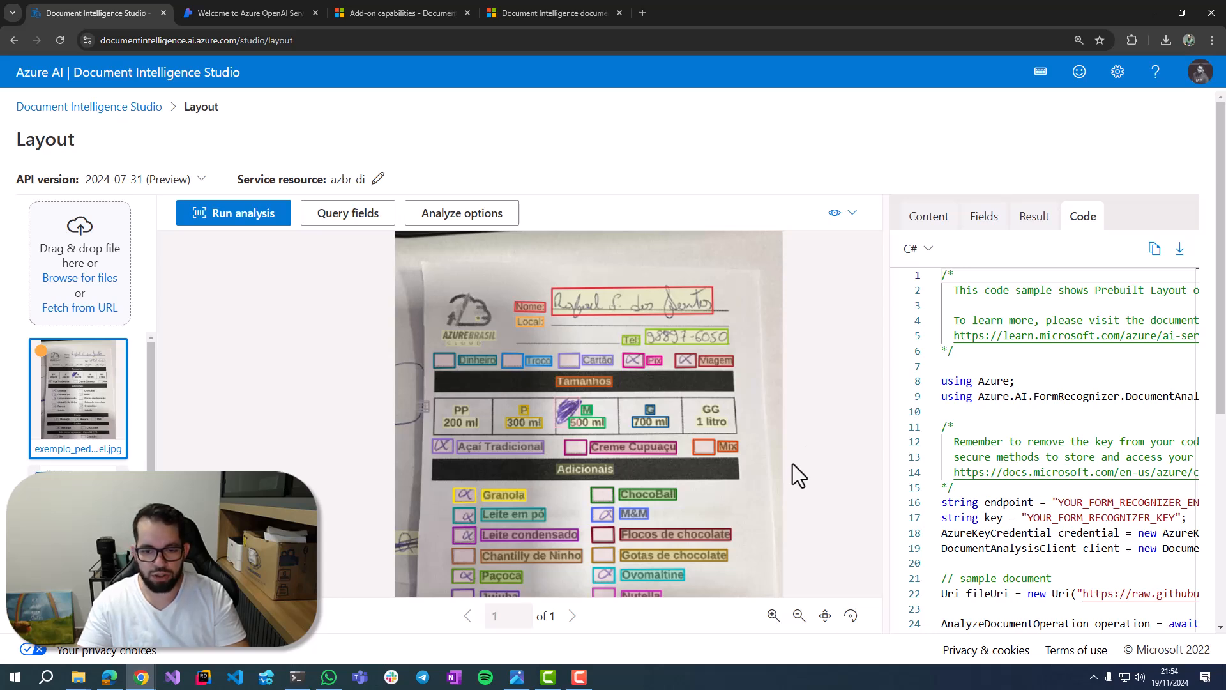
mouse_move(621, 430)
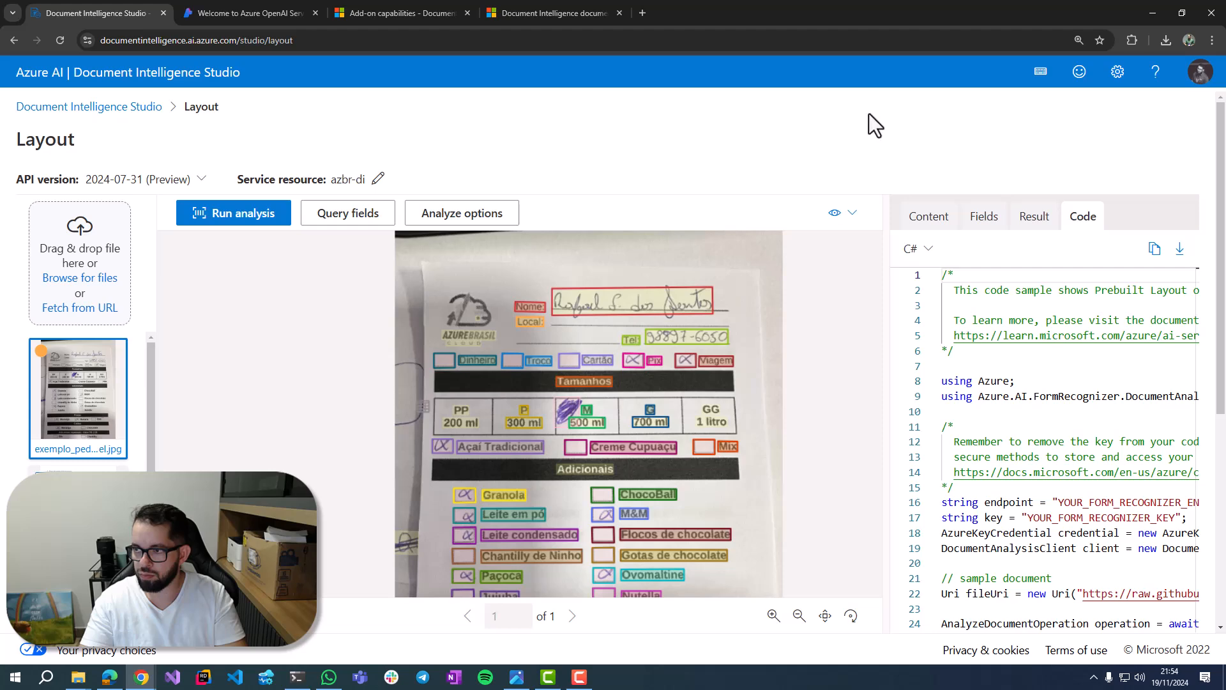
- Switch to Azure OpenAI Service, enlarge the page view, and open the Assistants playground with its help pane closed
left_click(220, 11)
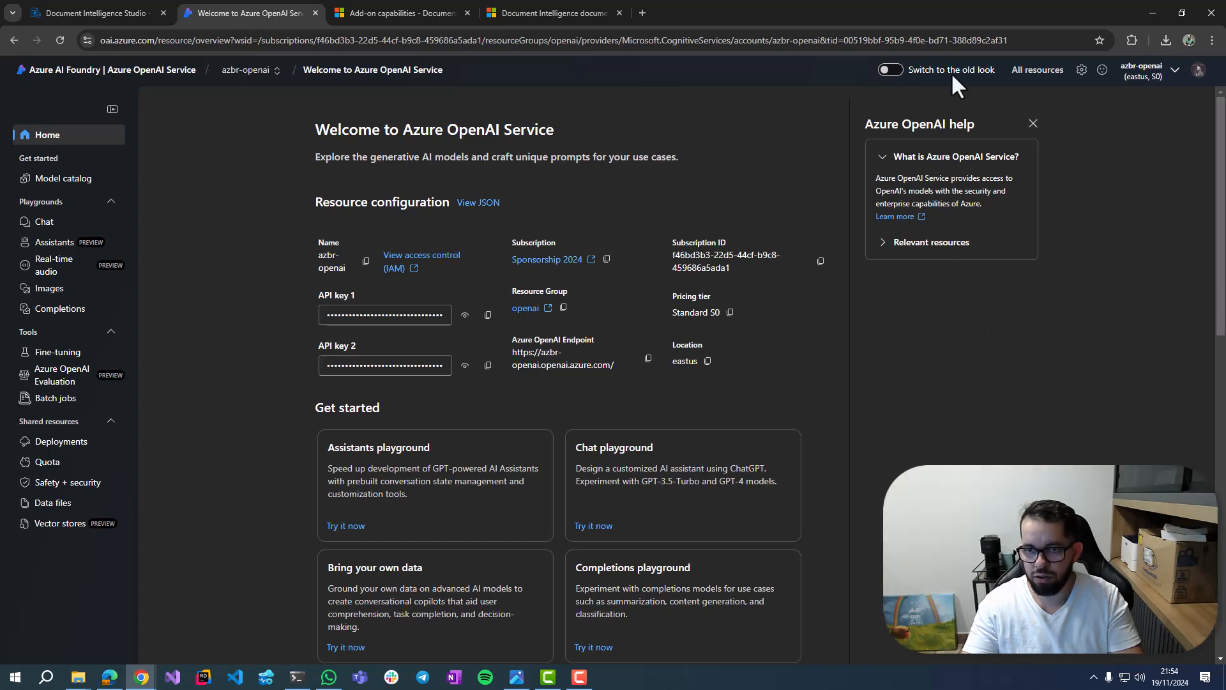
key("ctrl+plus")
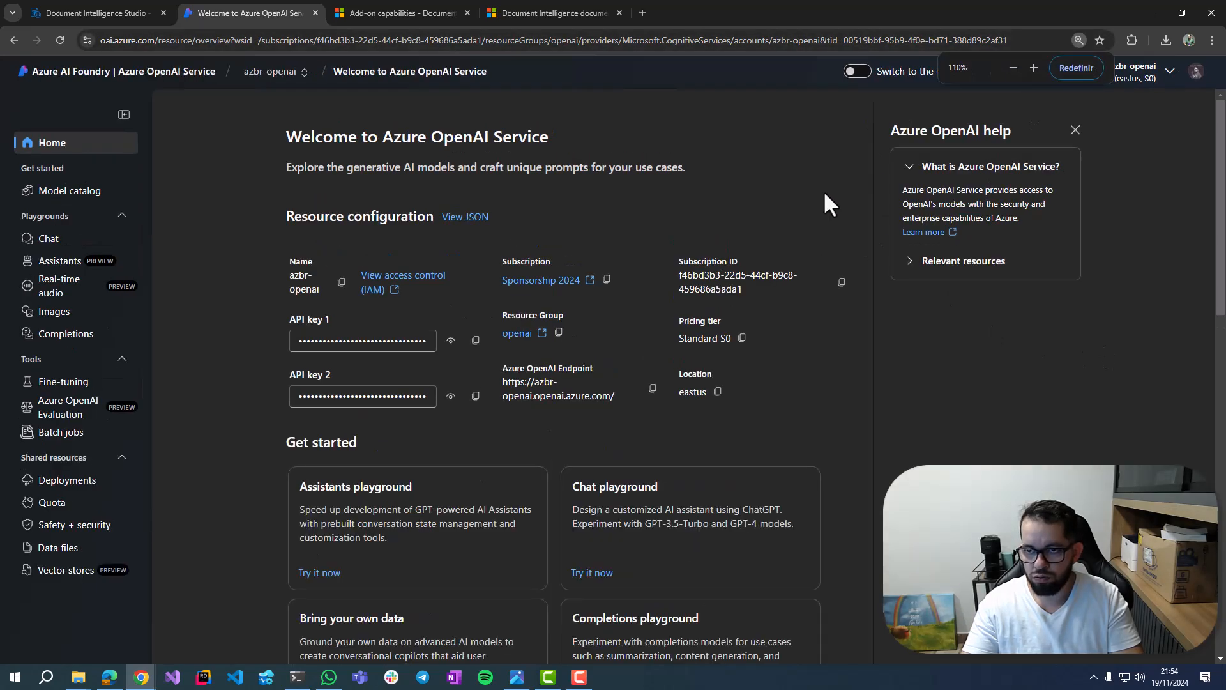
key("ctrl+plus")
key("ctrl+plus")
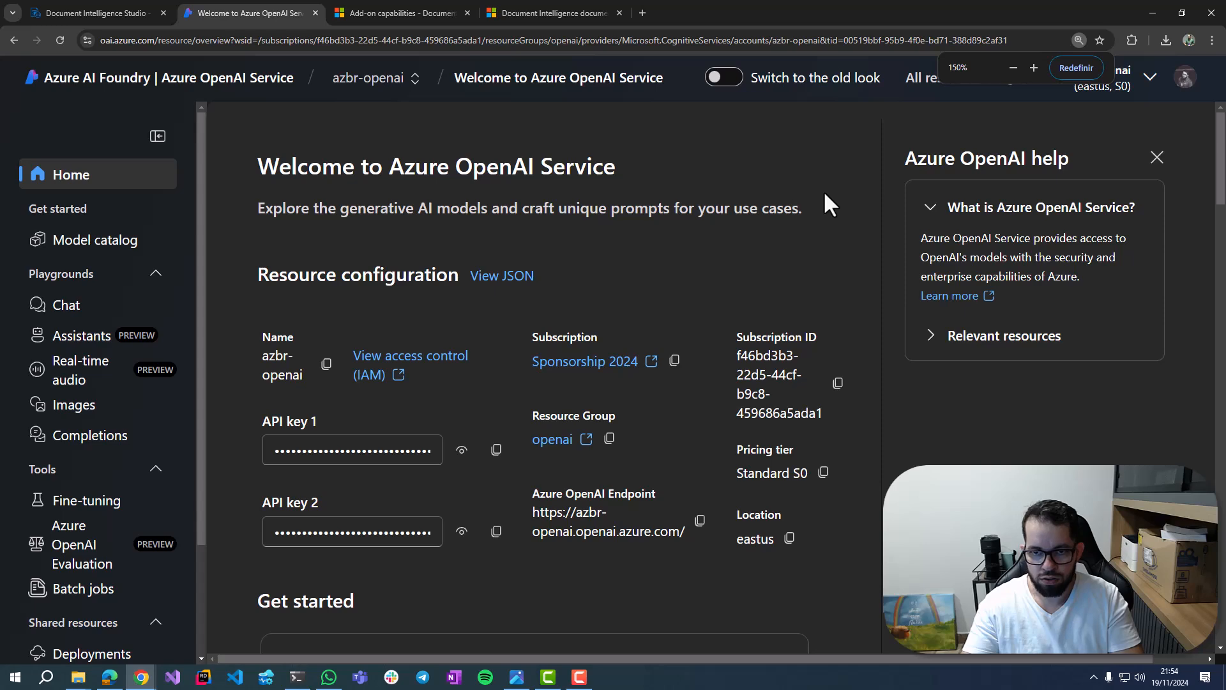
key("ctrl+minus")
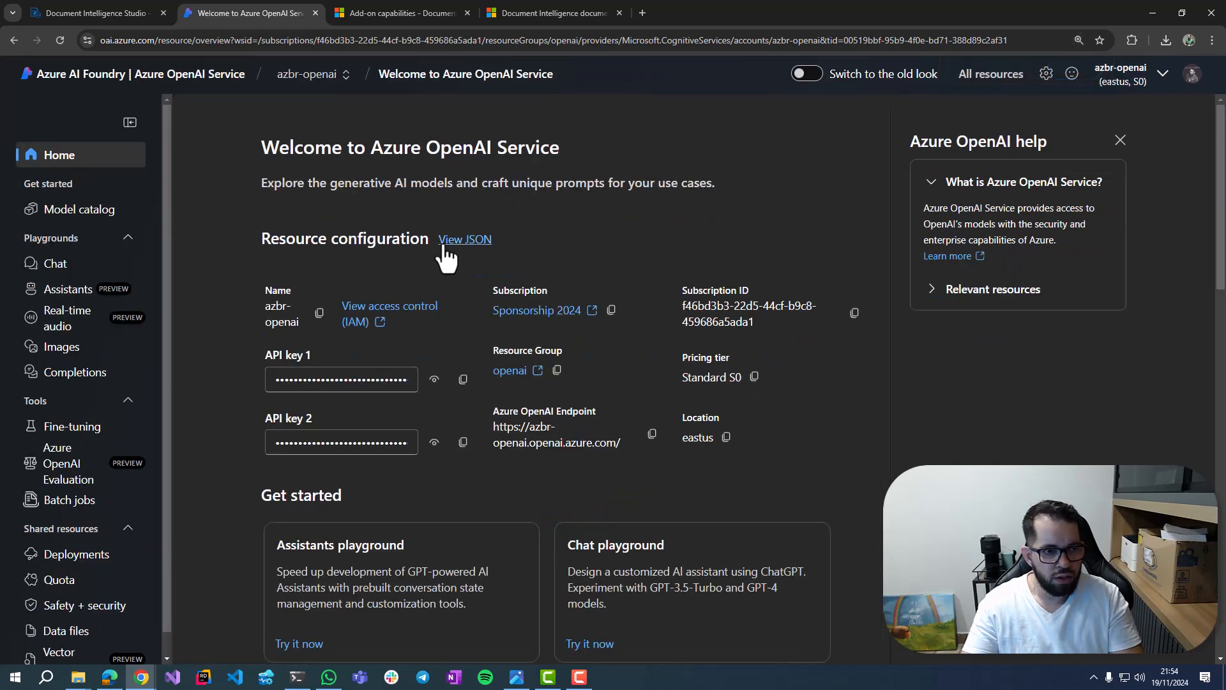
left_click(59, 291)
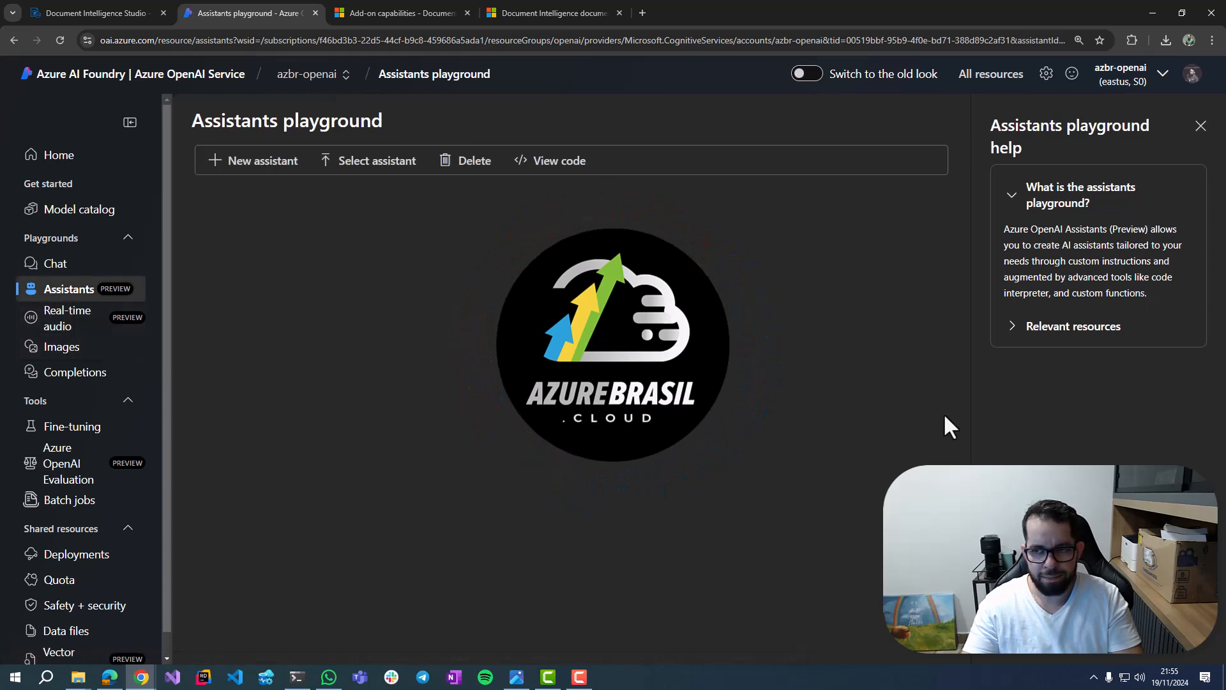
left_click(1200, 126)
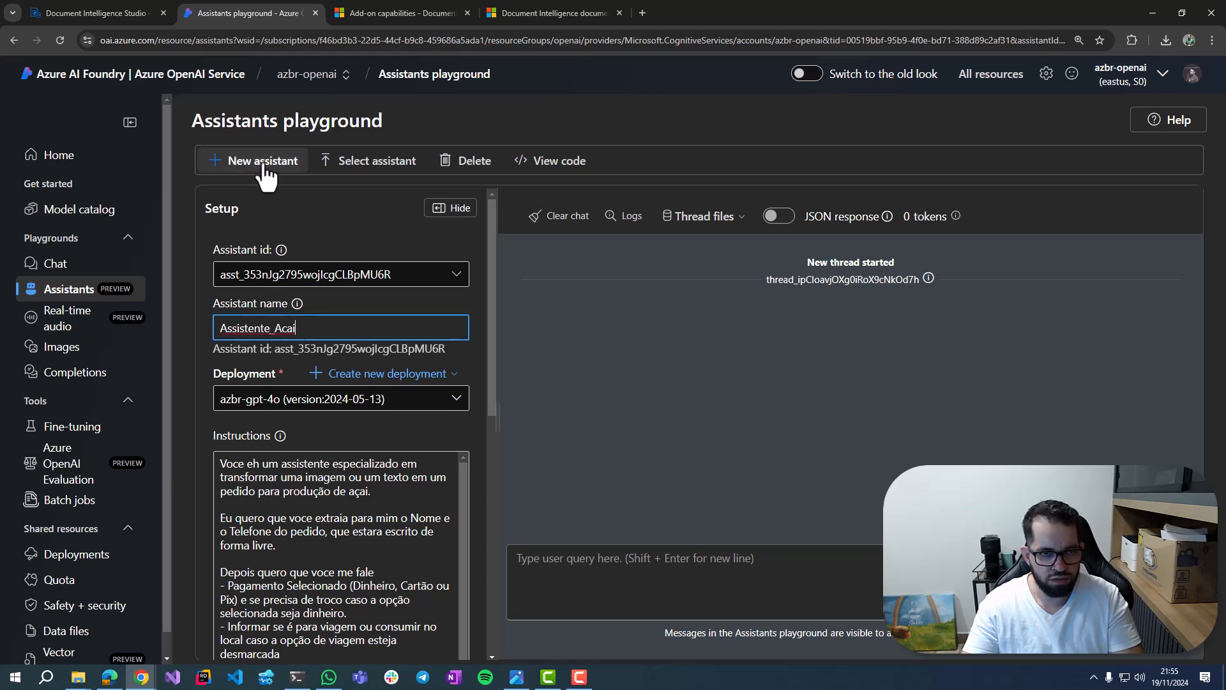
- Check the name of the Assistente_Acai assistant and the model deployments available to it, keeping azbr-gpt-4o
left_click(382, 315)
scroll(382, 314, "down", 1)
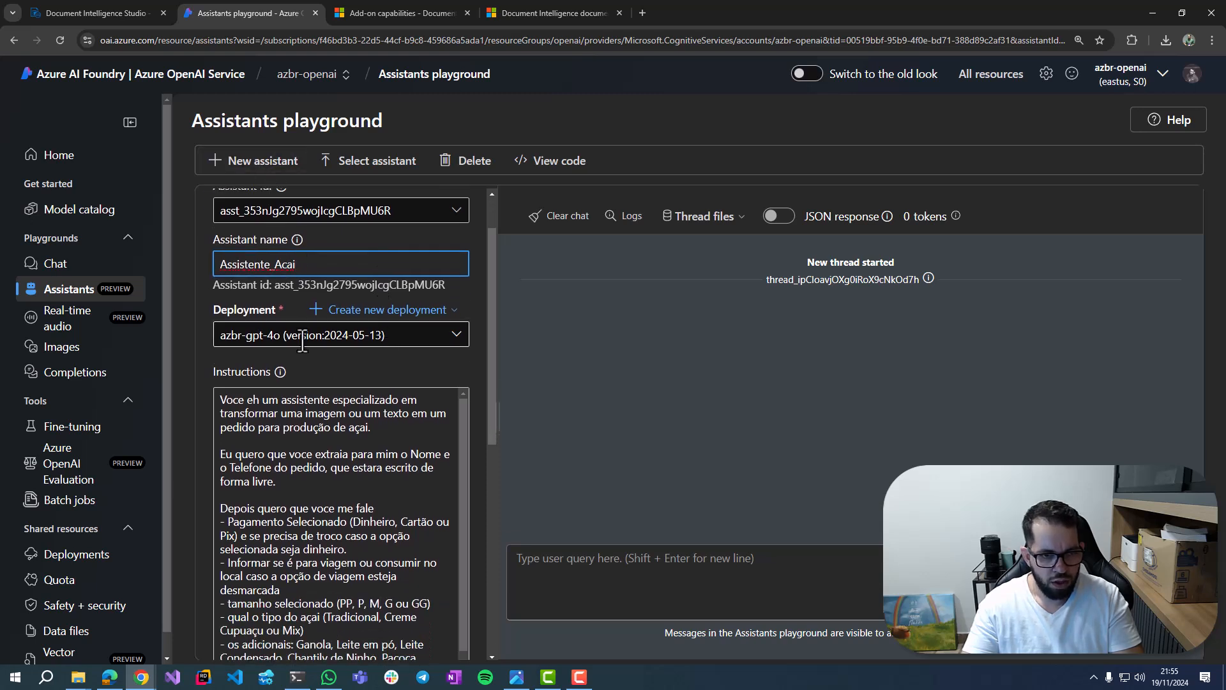
left_click(456, 337)
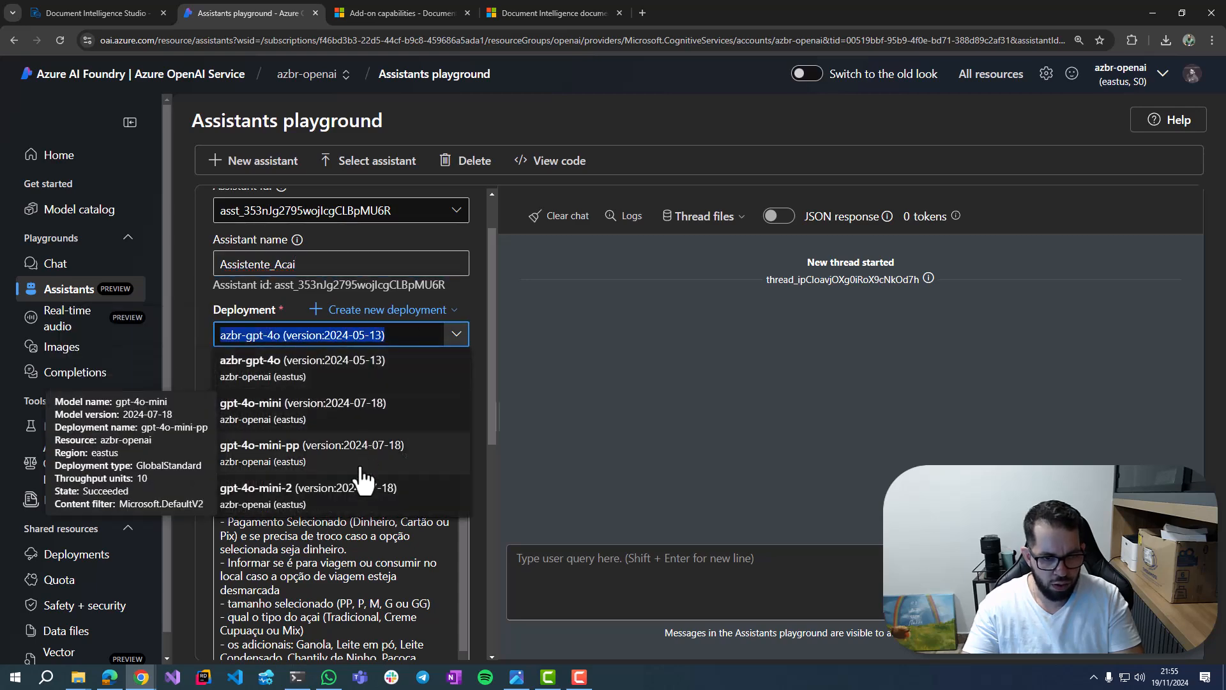
left_click(456, 332)
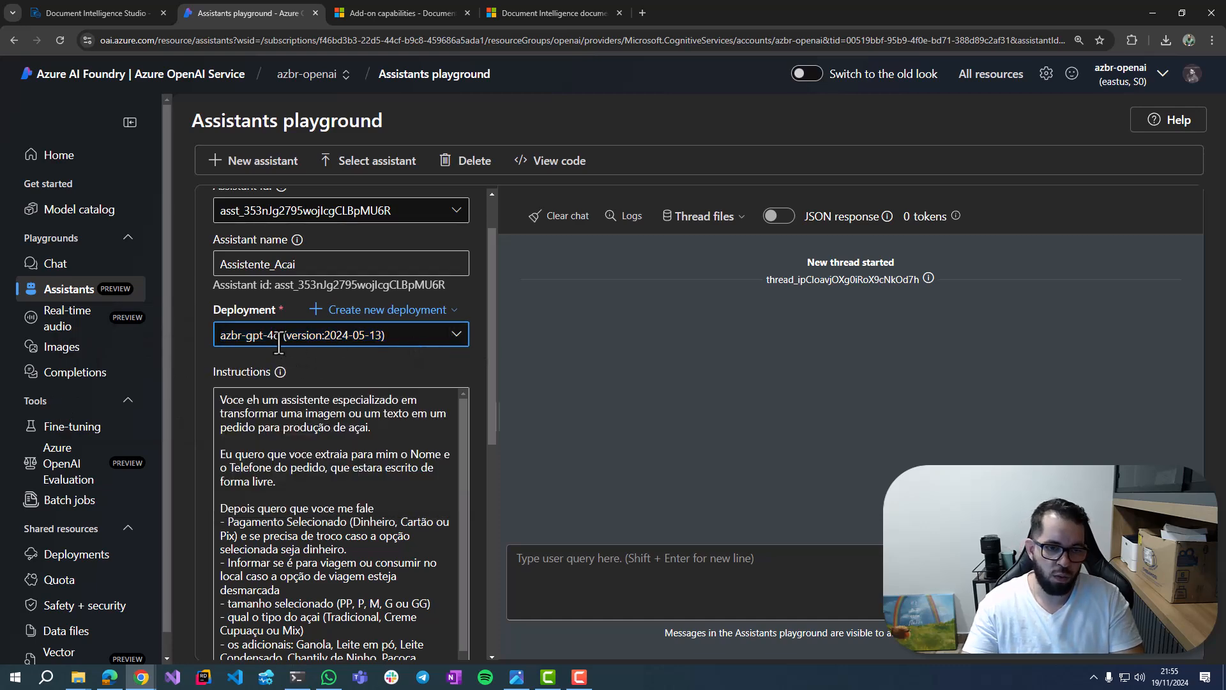
left_click(466, 348)
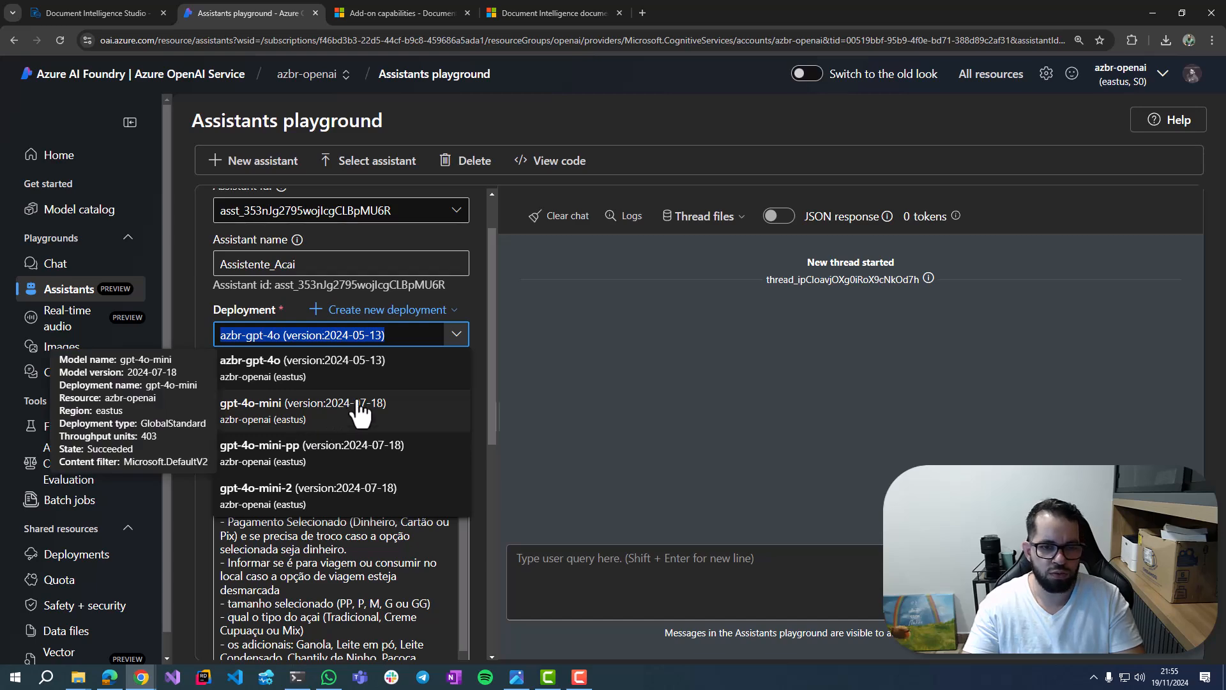
left_click(454, 339)
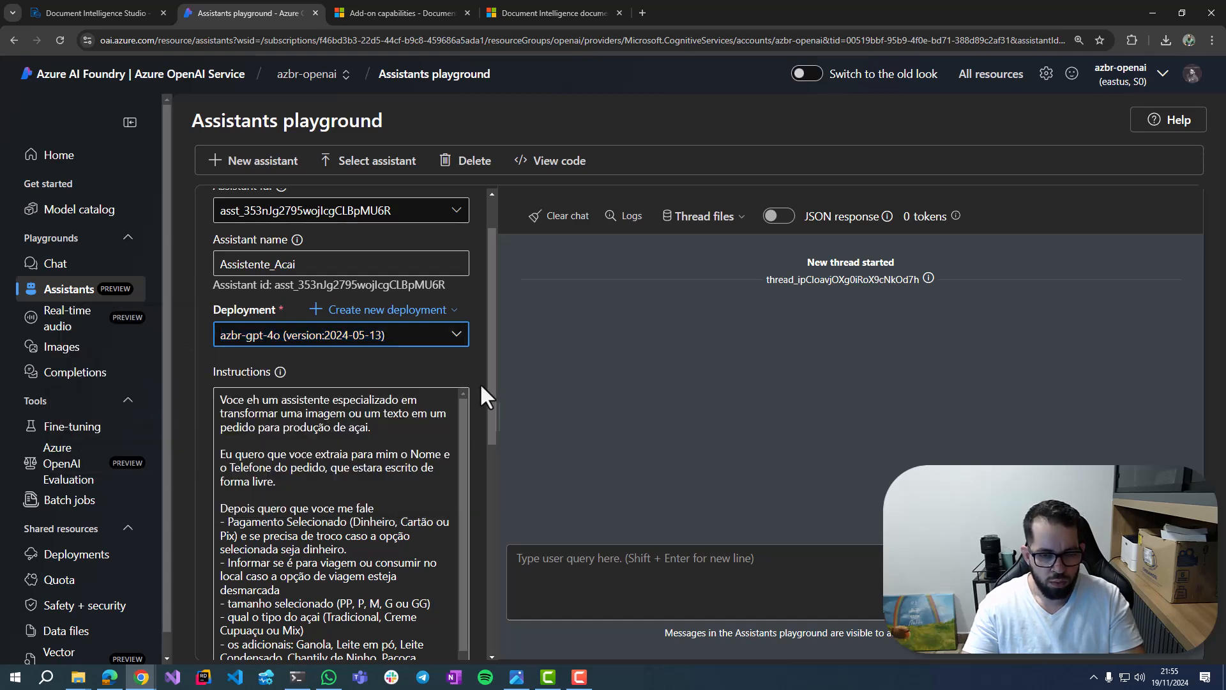
- Read the assistant's instructions on extracting the order's name, phone, payment, size, açaí type, toppings, fruits and syrups
scroll(483, 384, "down", 3)
scroll(481, 380, "up", 1)
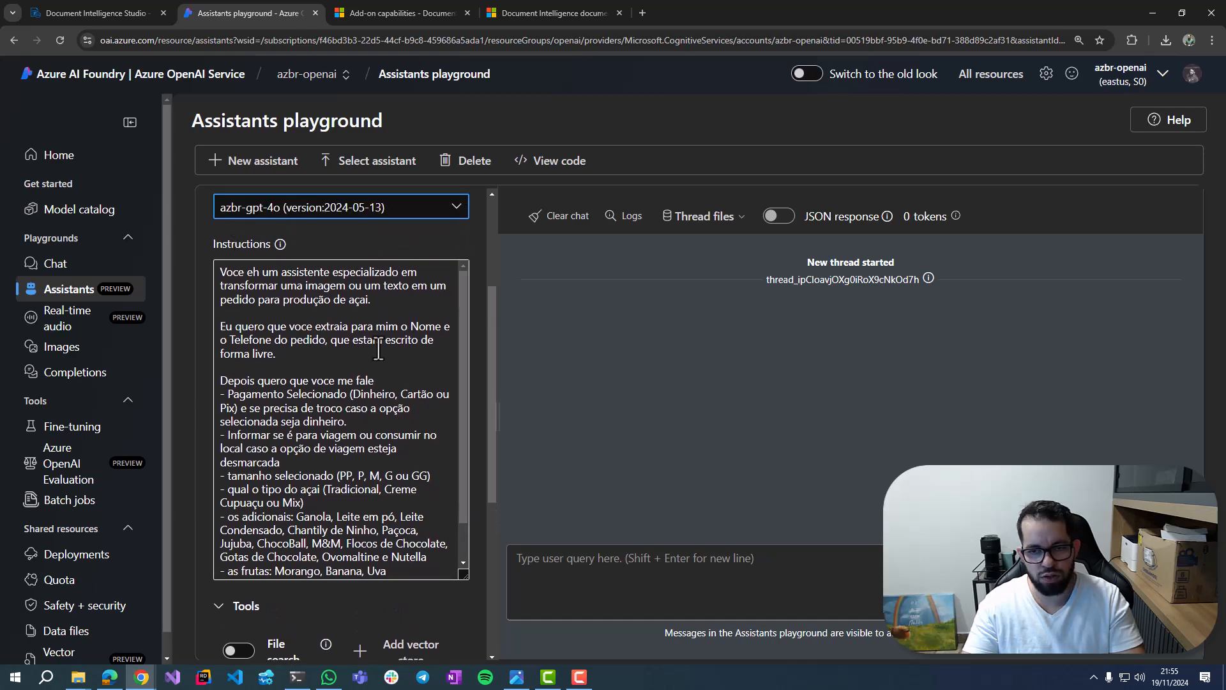
scroll(380, 348, "up", 2)
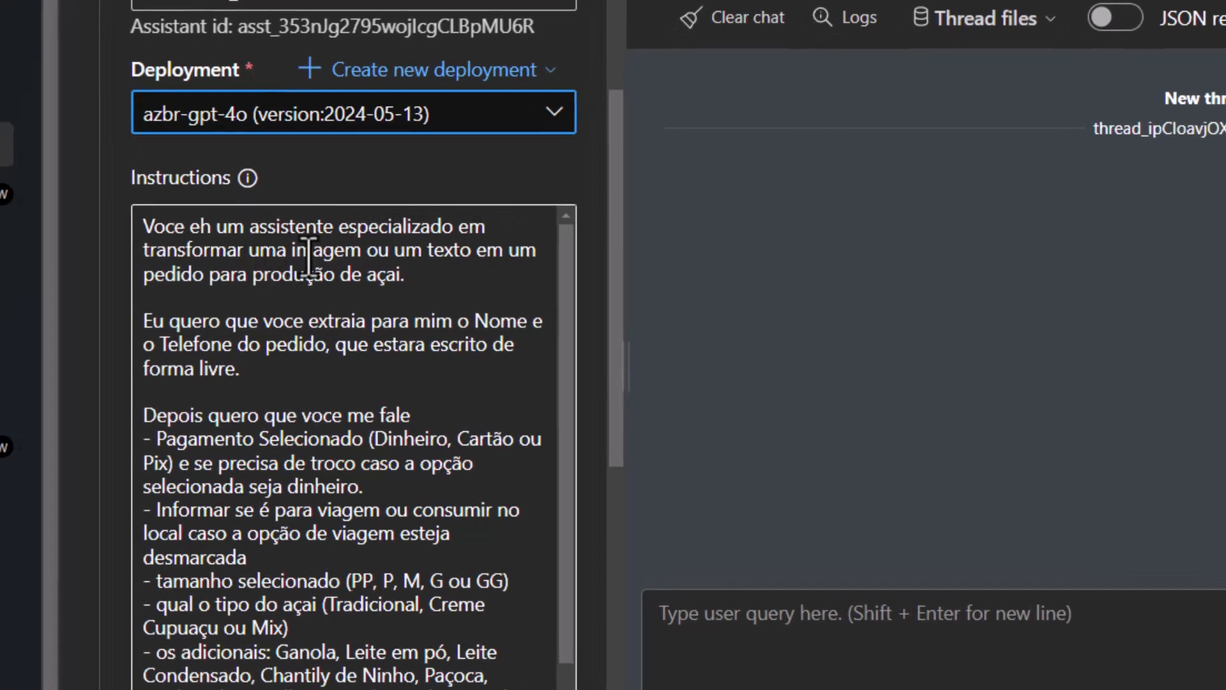
left_click(421, 281)
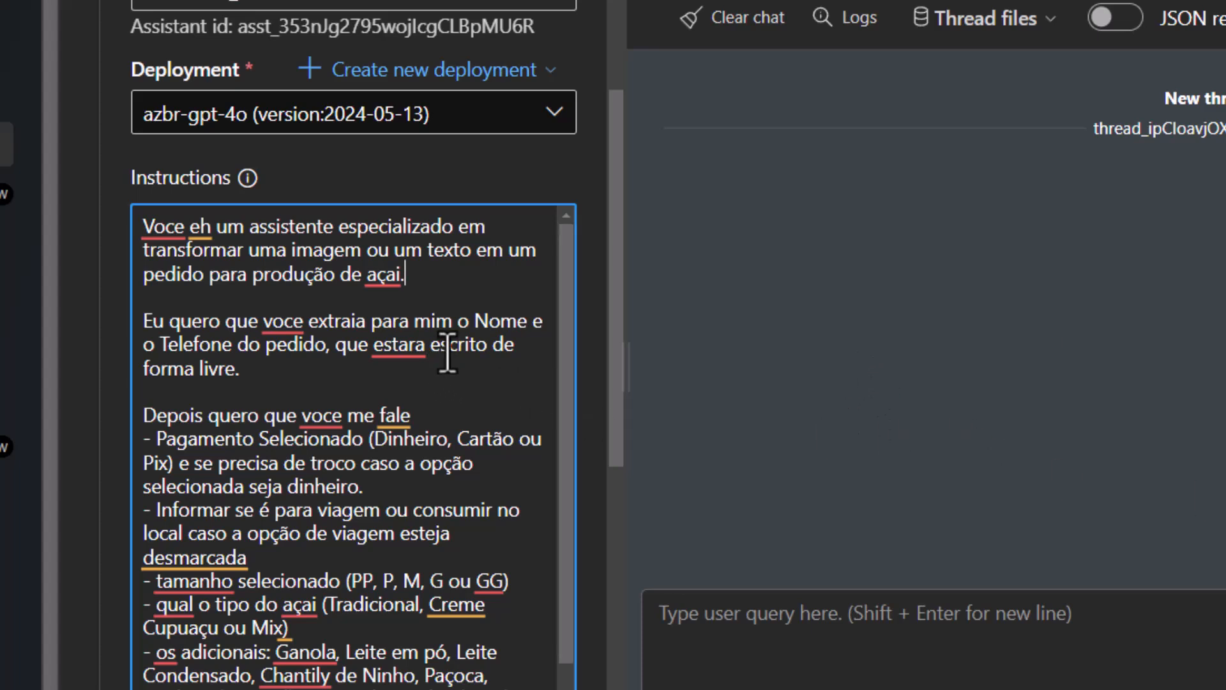
scroll(447, 352, "down", 2)
scroll(430, 484, "down", 5)
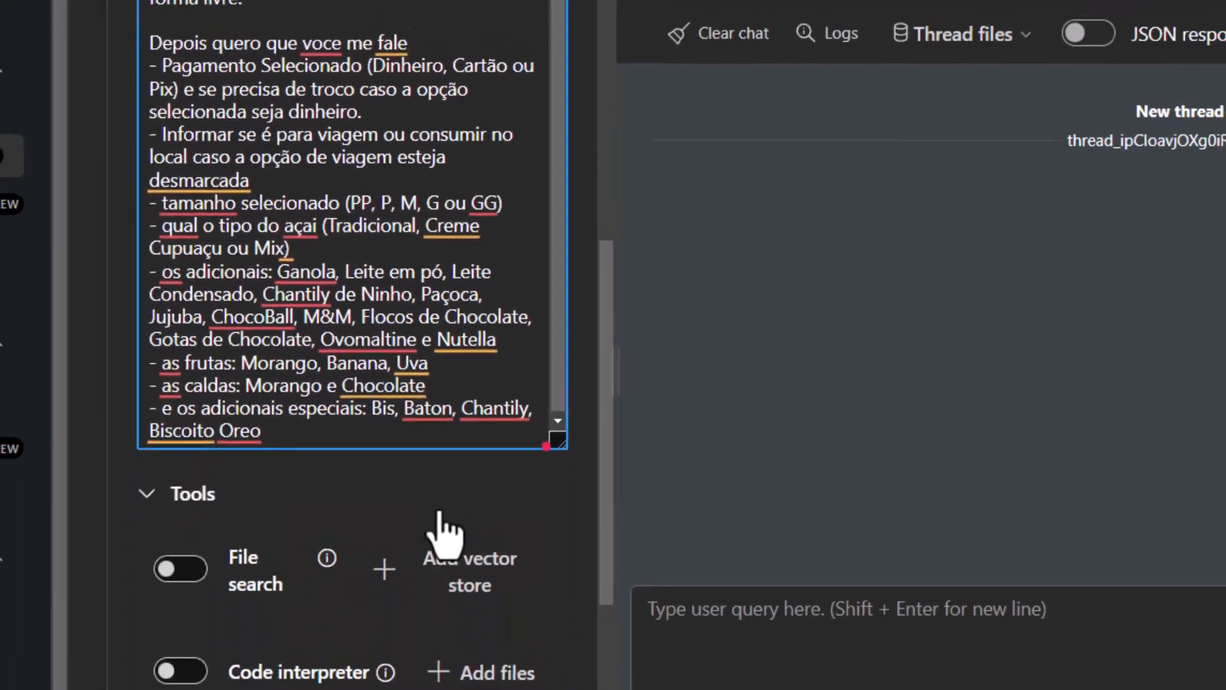
scroll(440, 512, "up", 4)
scroll(548, 465, "down", 1)
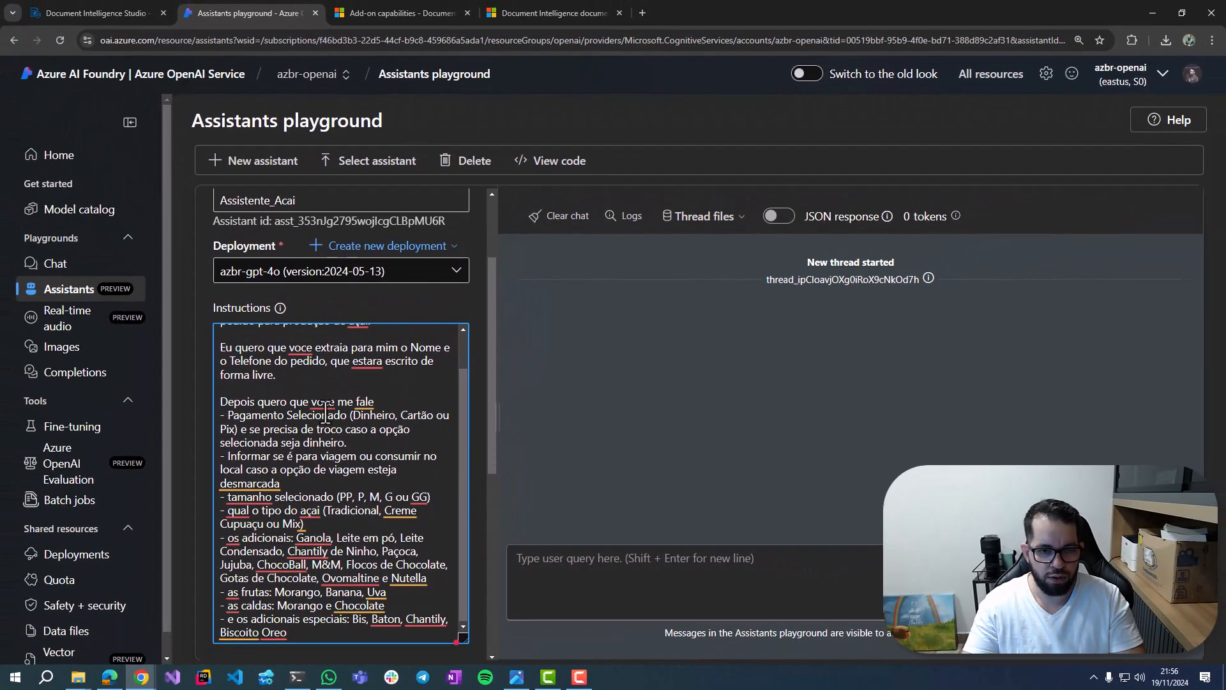
- Copy the Layout analysis result JSON from Document Intelligence Studio and send it as a query to the Assistente_Acai assistant
left_click(99, 13)
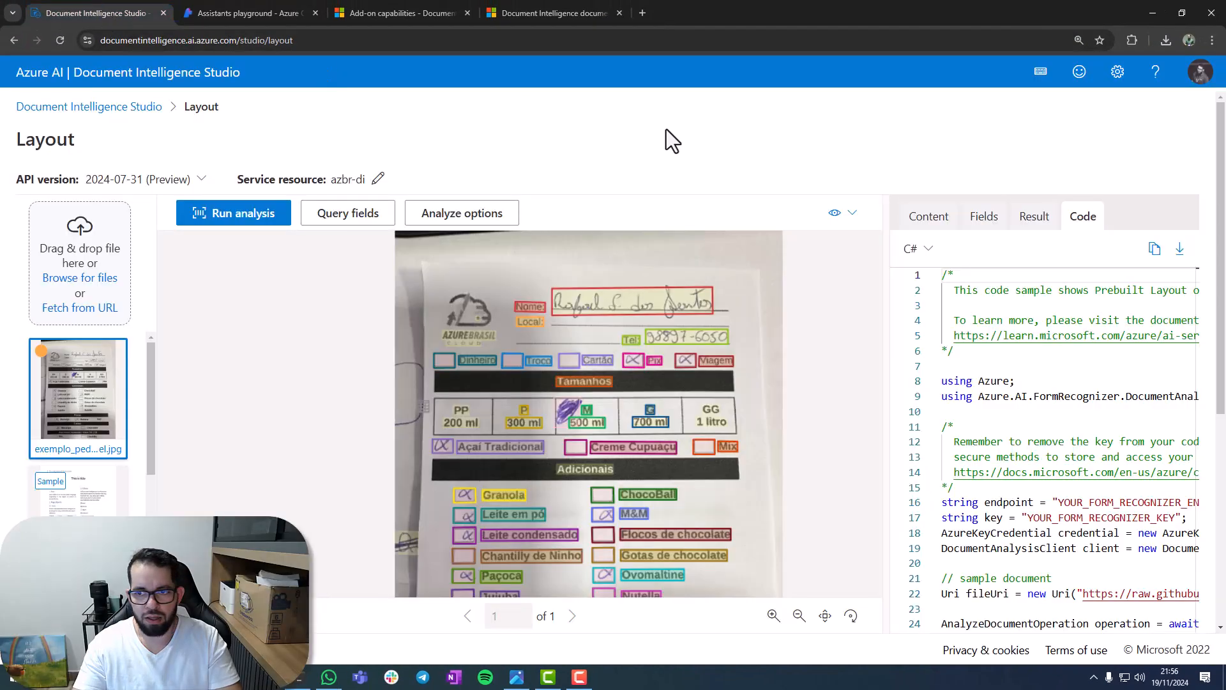
left_click(1038, 220)
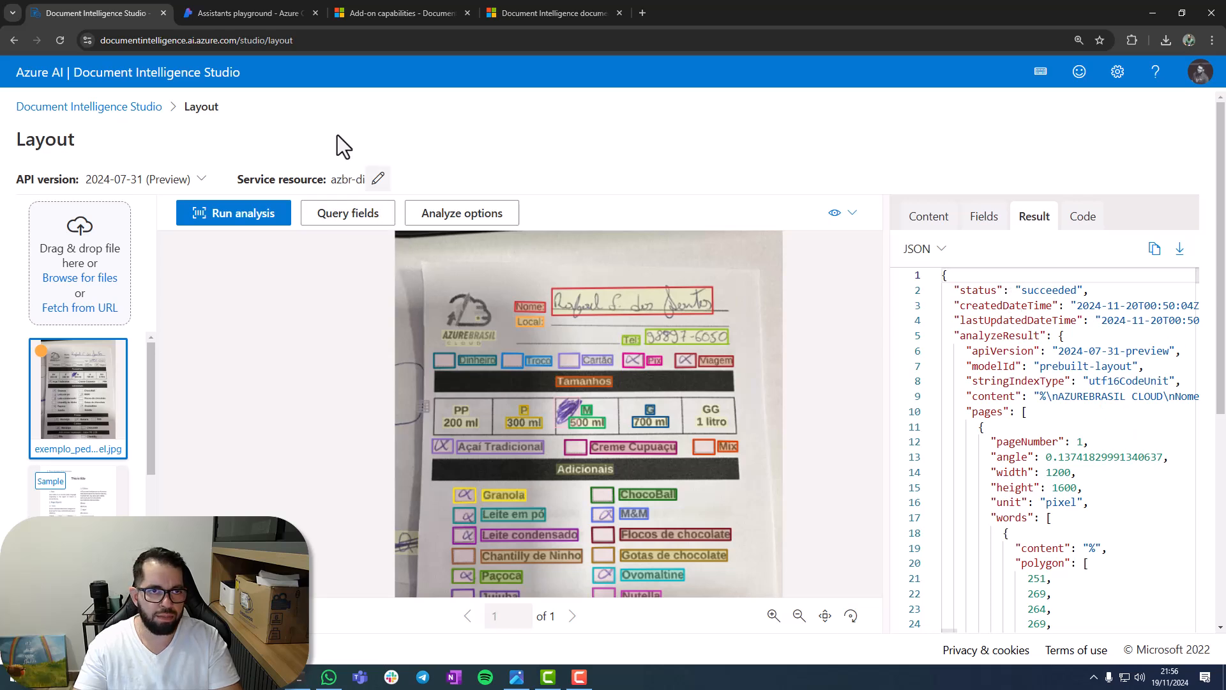
mouse_move(289, 13)
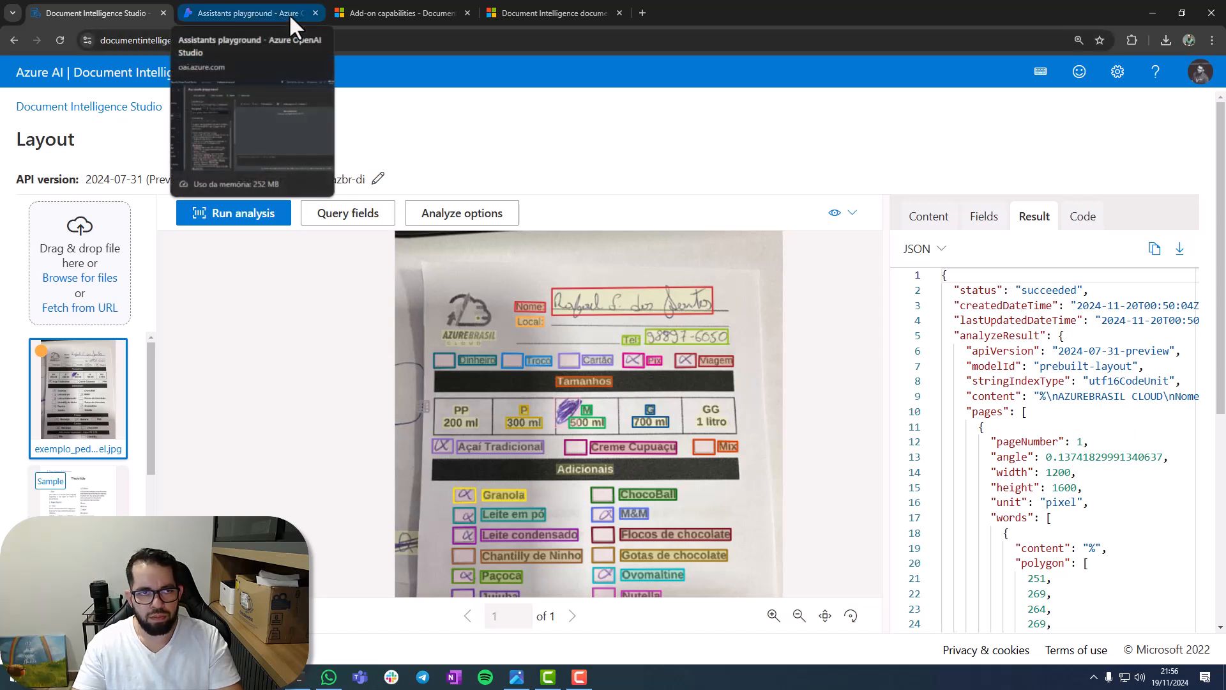
left_click(282, 14)
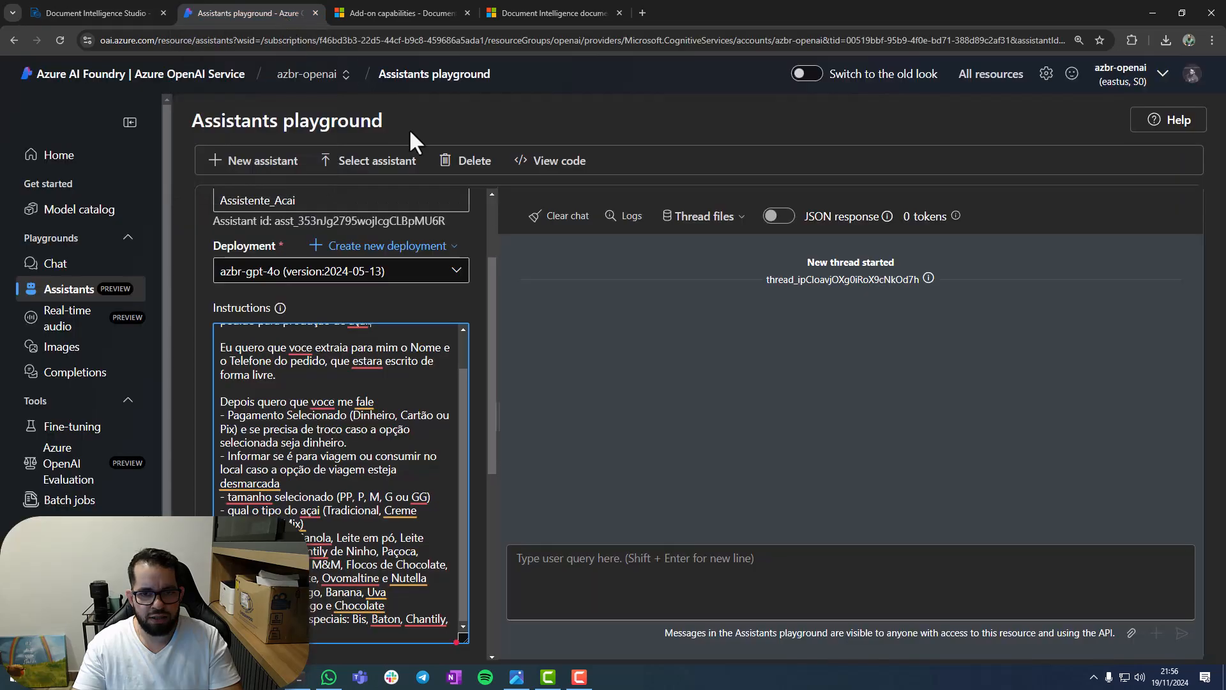
left_click(795, 591)
key("ctrl+v")
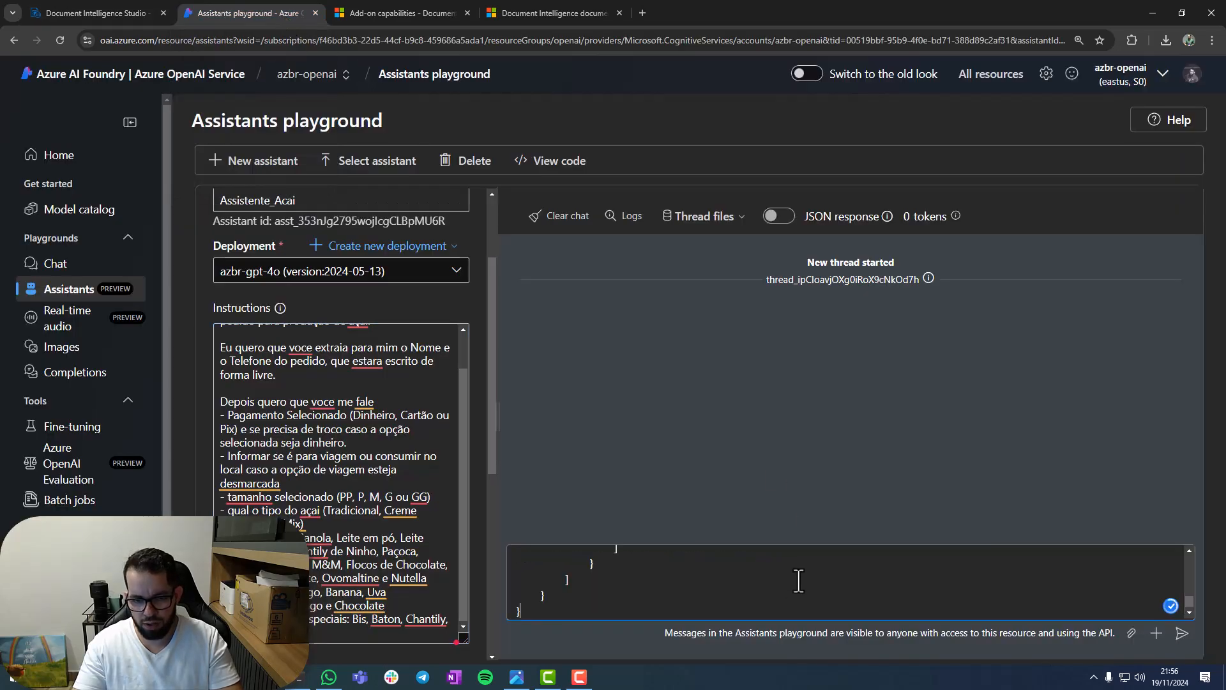
left_click(1181, 634)
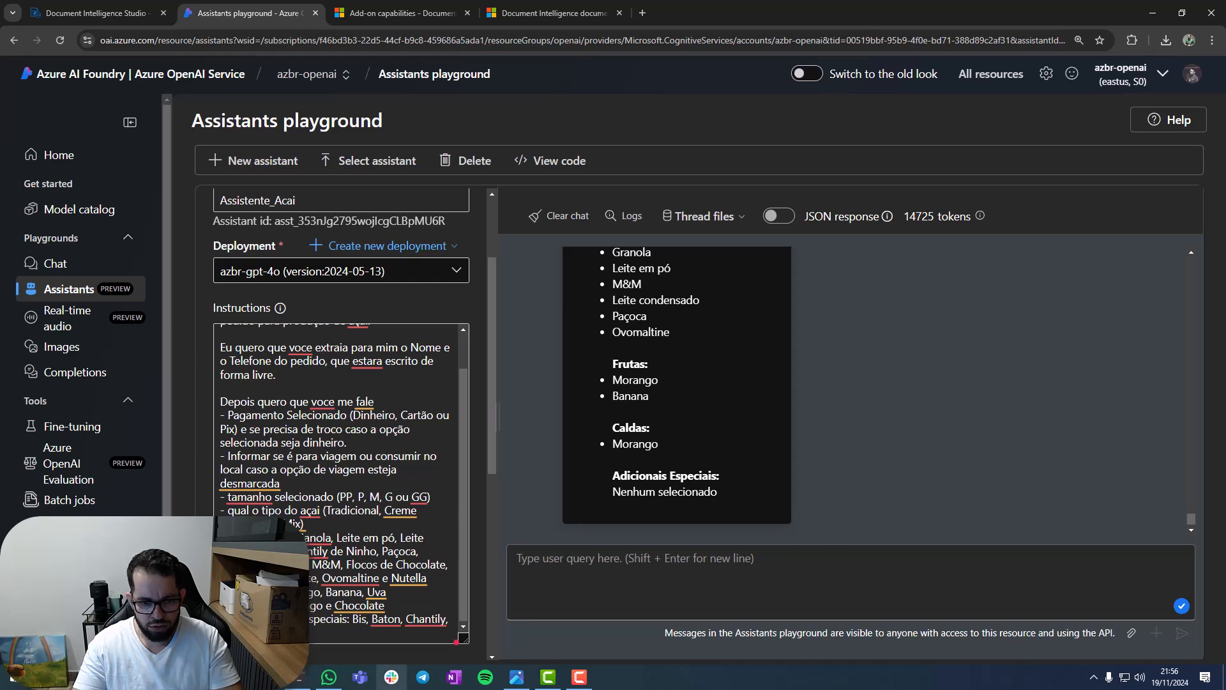
- Bring up the analysed order form's photo in the image viewer, enlarge it, and place the narrowed window beside the assistant's reply
left_click(519, 679)
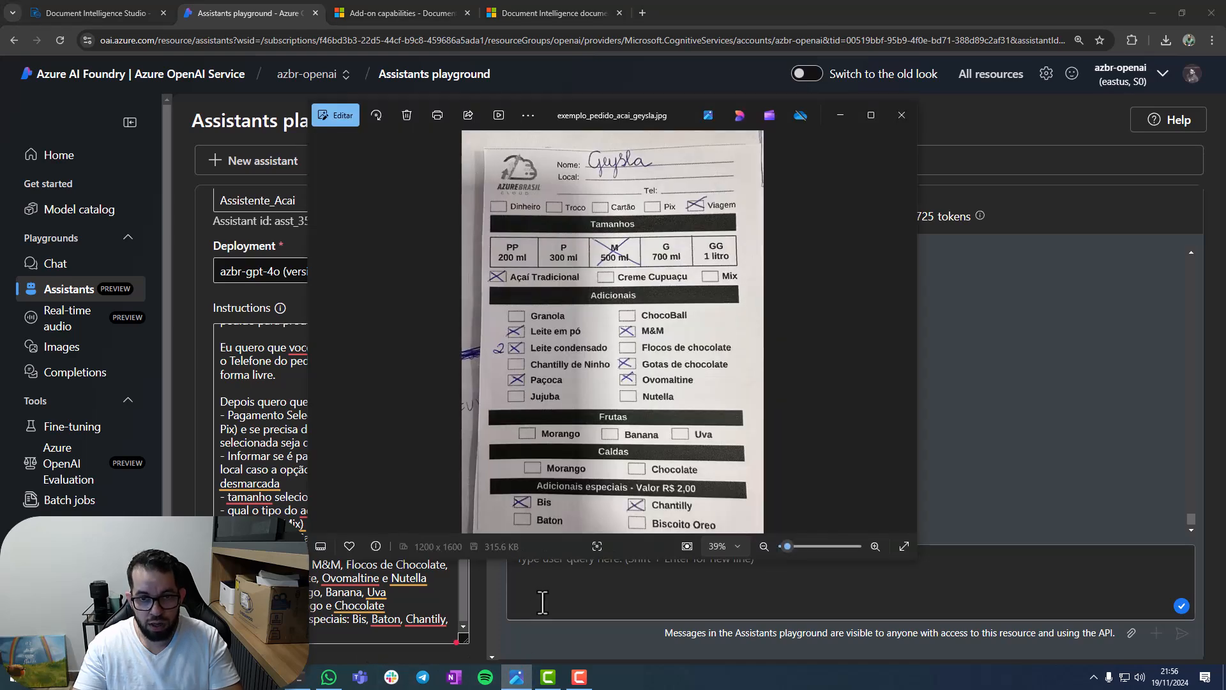
key("Right")
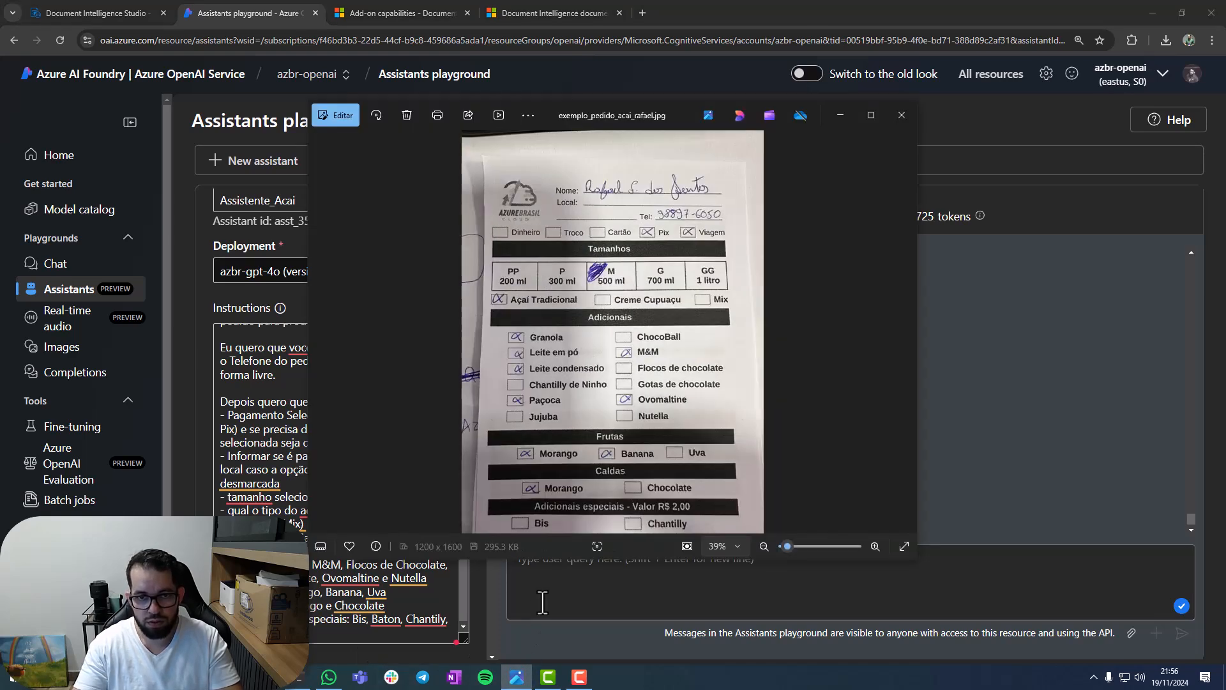
left_click_drag(636, 121, 329, 112)
scroll(343, 268, "up", 3)
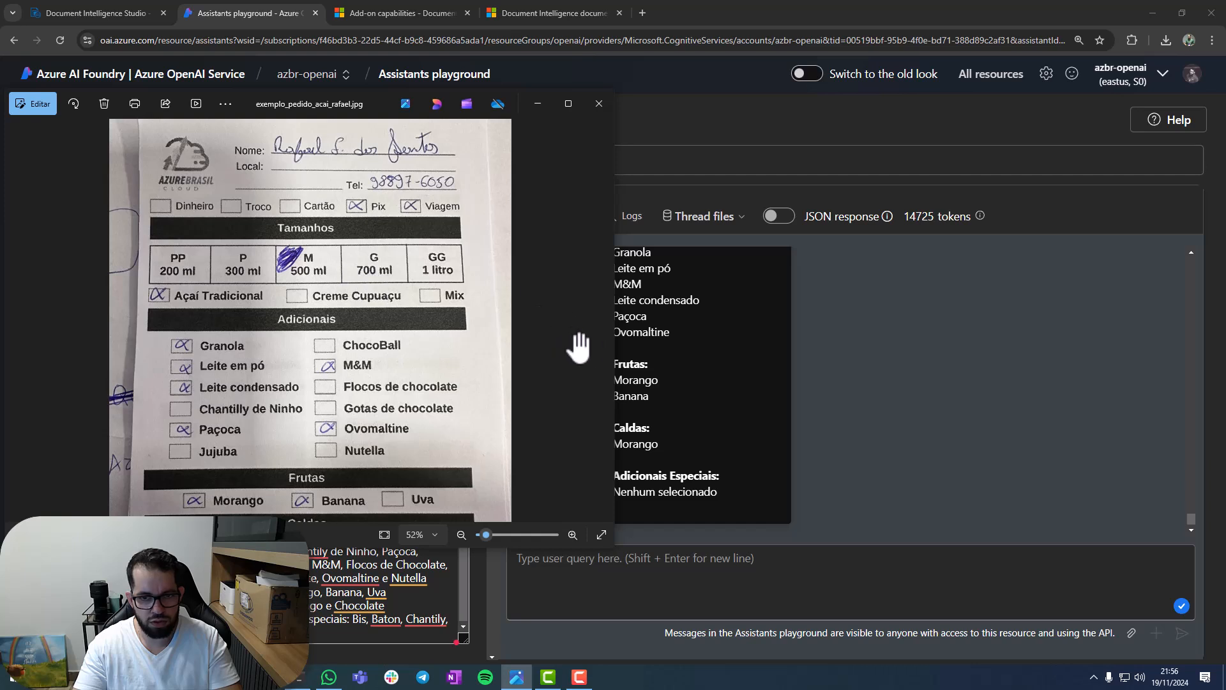
left_click_drag(614, 336, 530, 336)
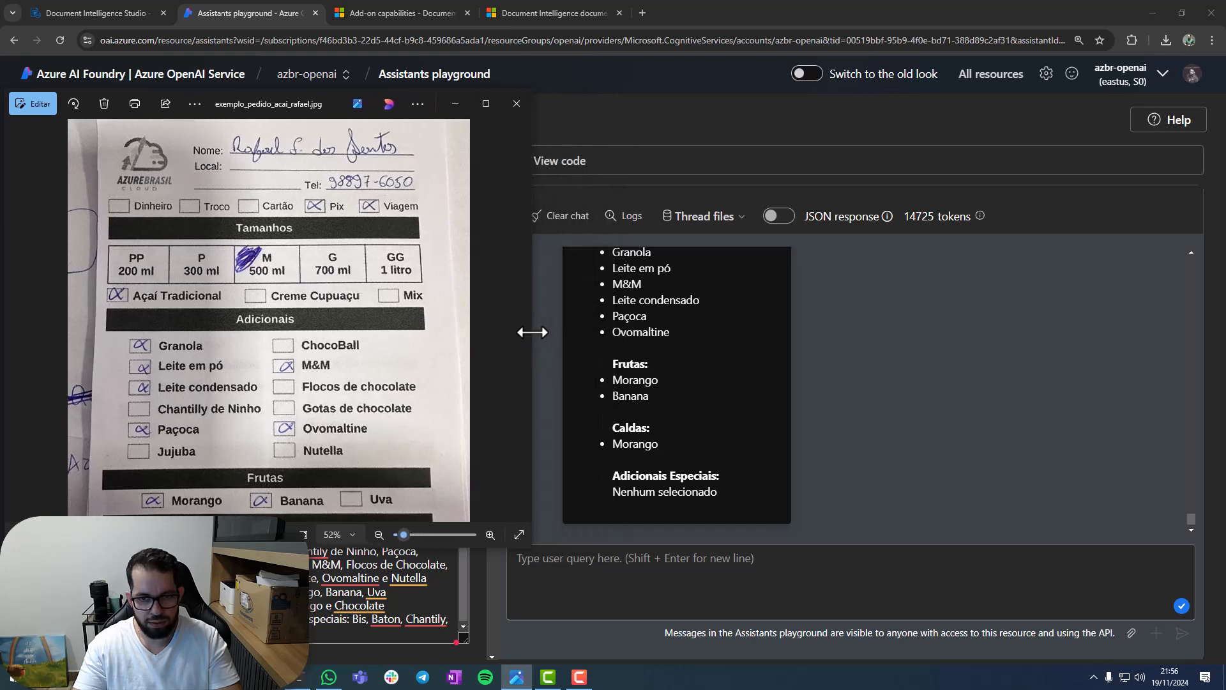
- Compare the reply's name, phone, payment, Viagem and size entries with the handwritten form
scroll(729, 343, "up", 3)
scroll(729, 344, "down", 1)
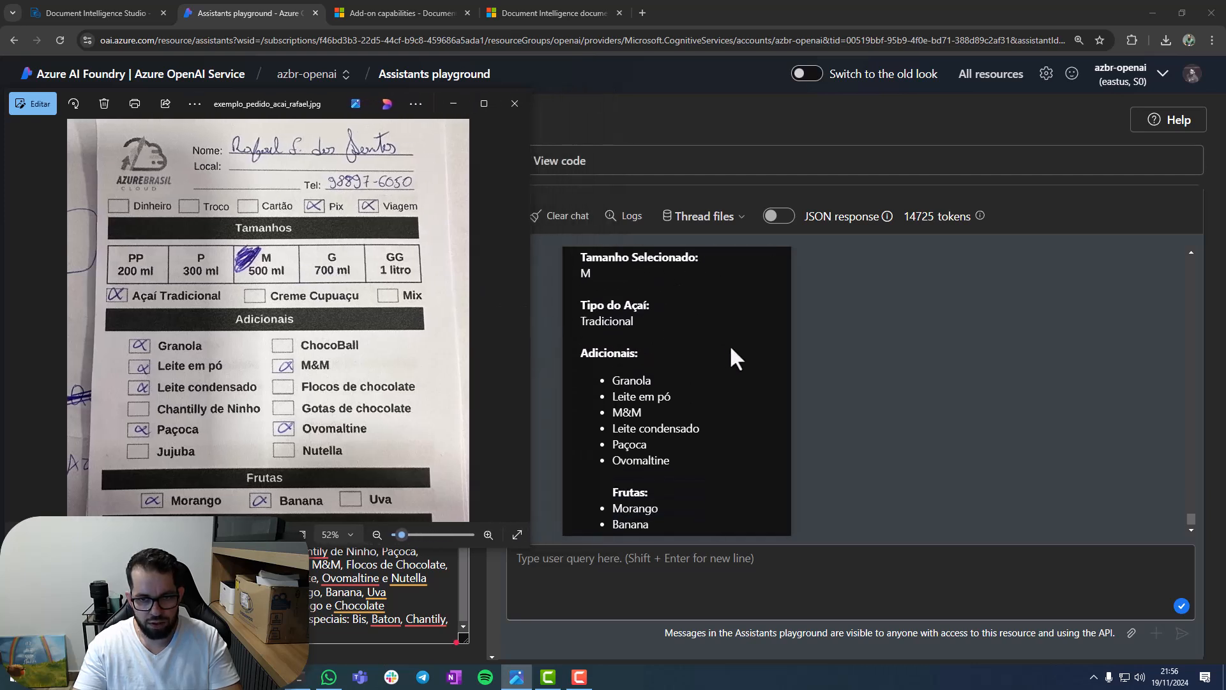
scroll(729, 344, "up", 2)
scroll(729, 344, "up", 5)
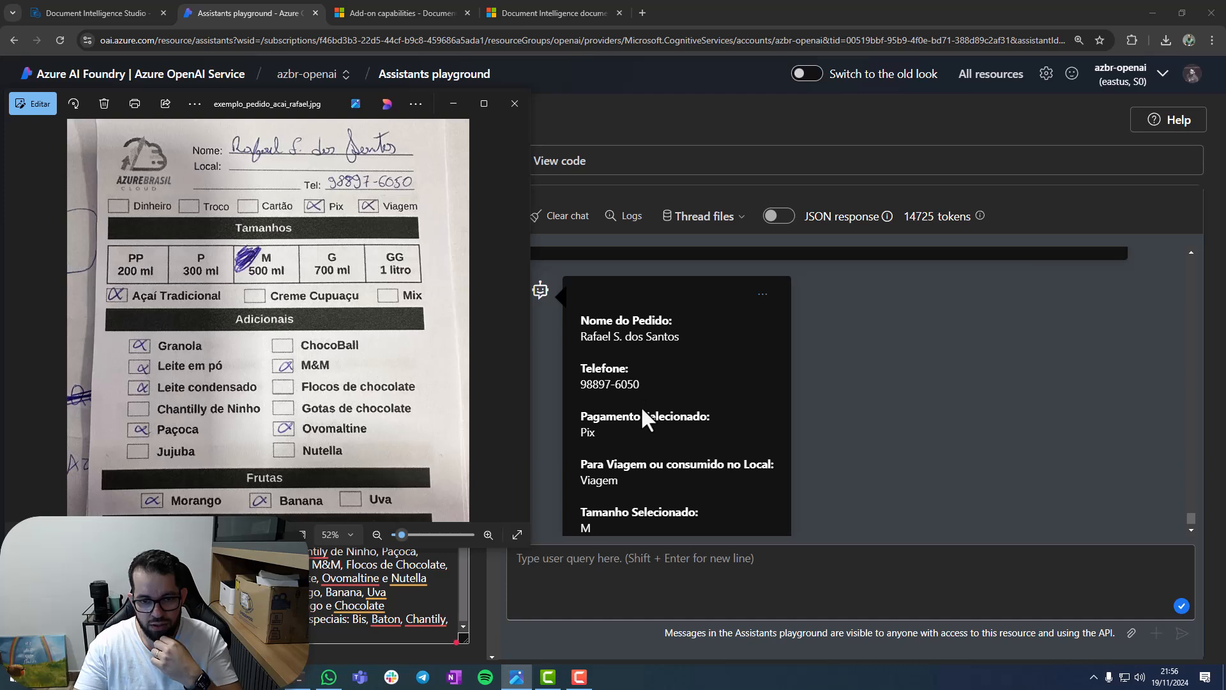
scroll(641, 405, "down", 2)
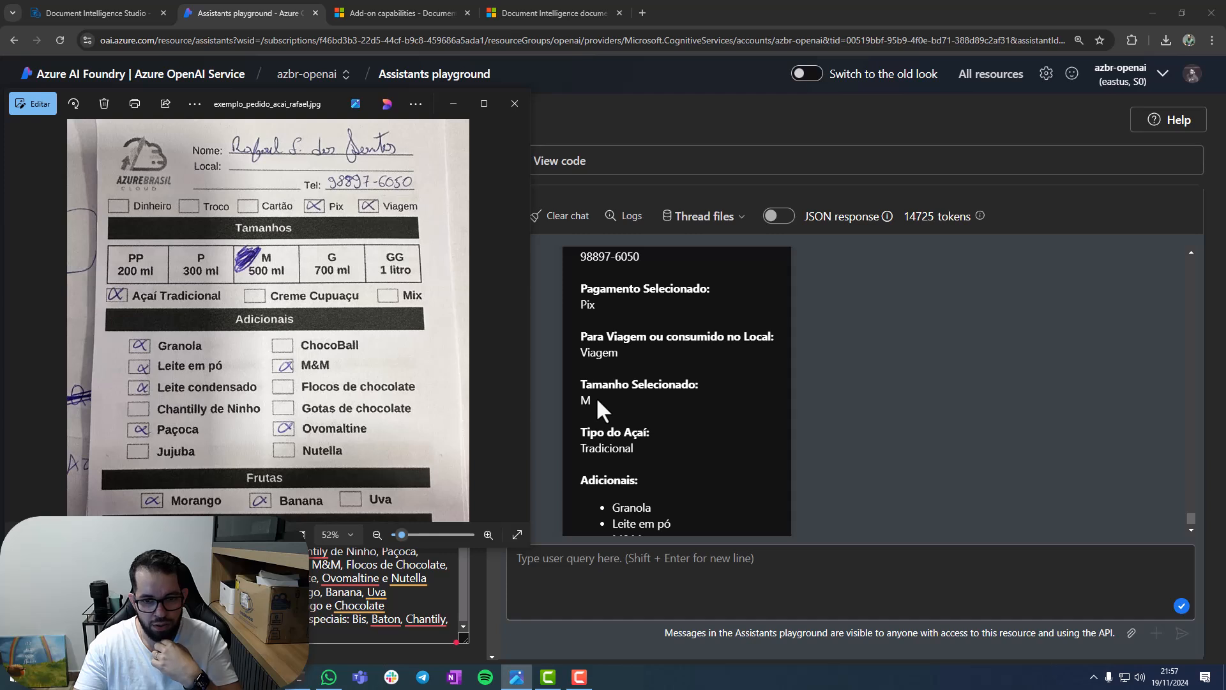
- Compare the reply's Adicionais, Frutas, Caldas and Adicionais Especiais with the boxes marked on the form
scroll(719, 428, "down", 3)
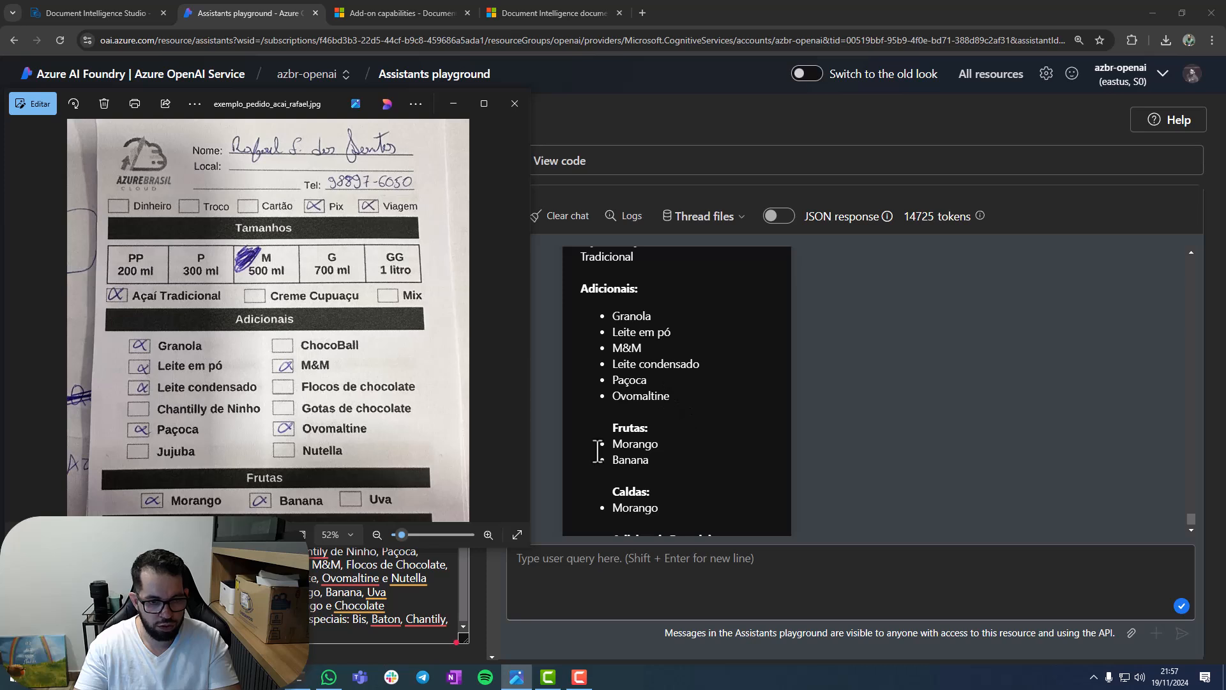
scroll(395, 323, "down", 2)
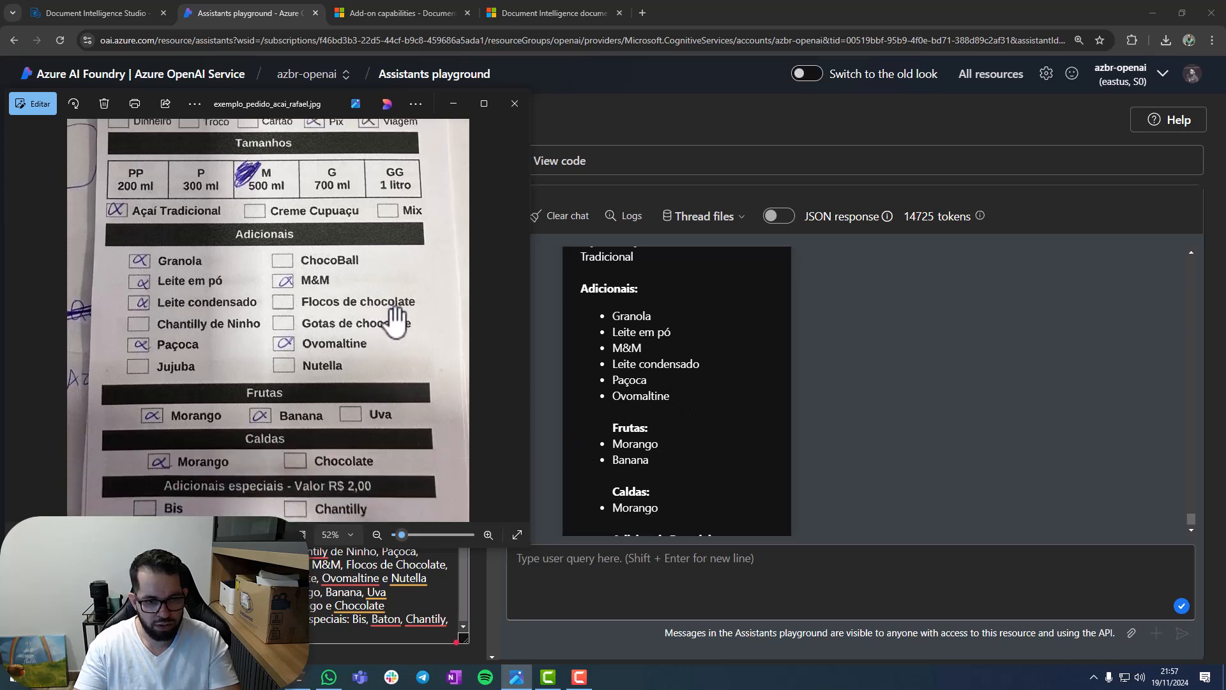
scroll(687, 409, "down", 1)
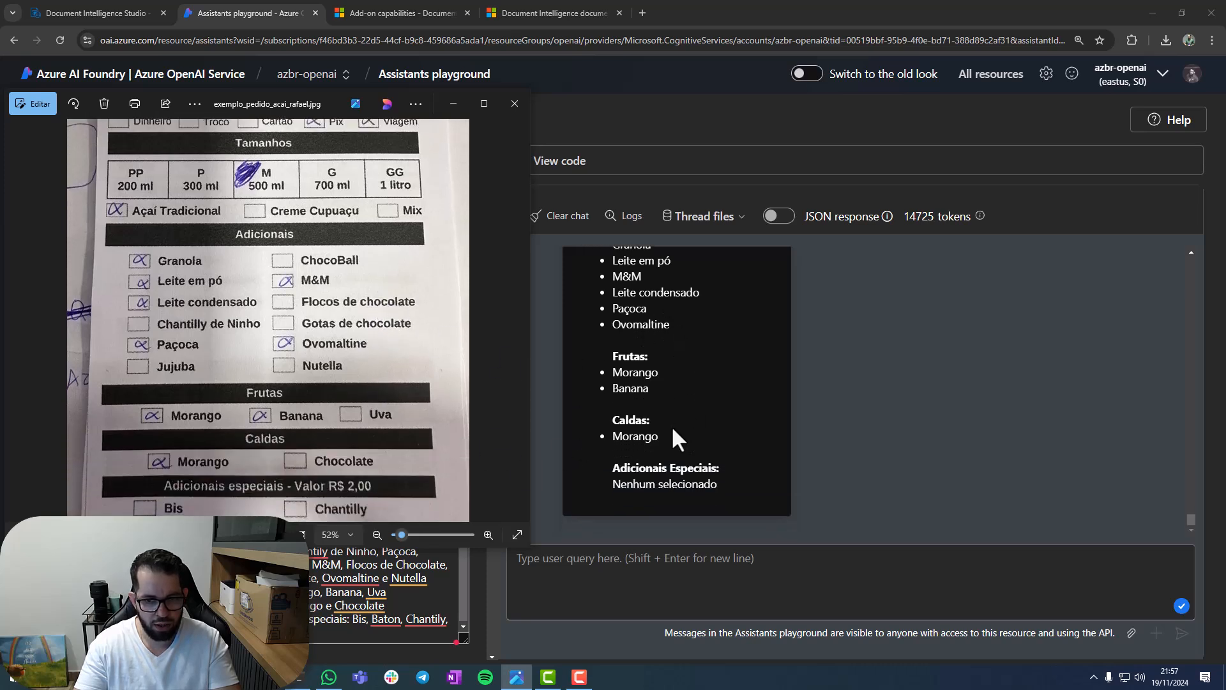
scroll(378, 452, "down", 1)
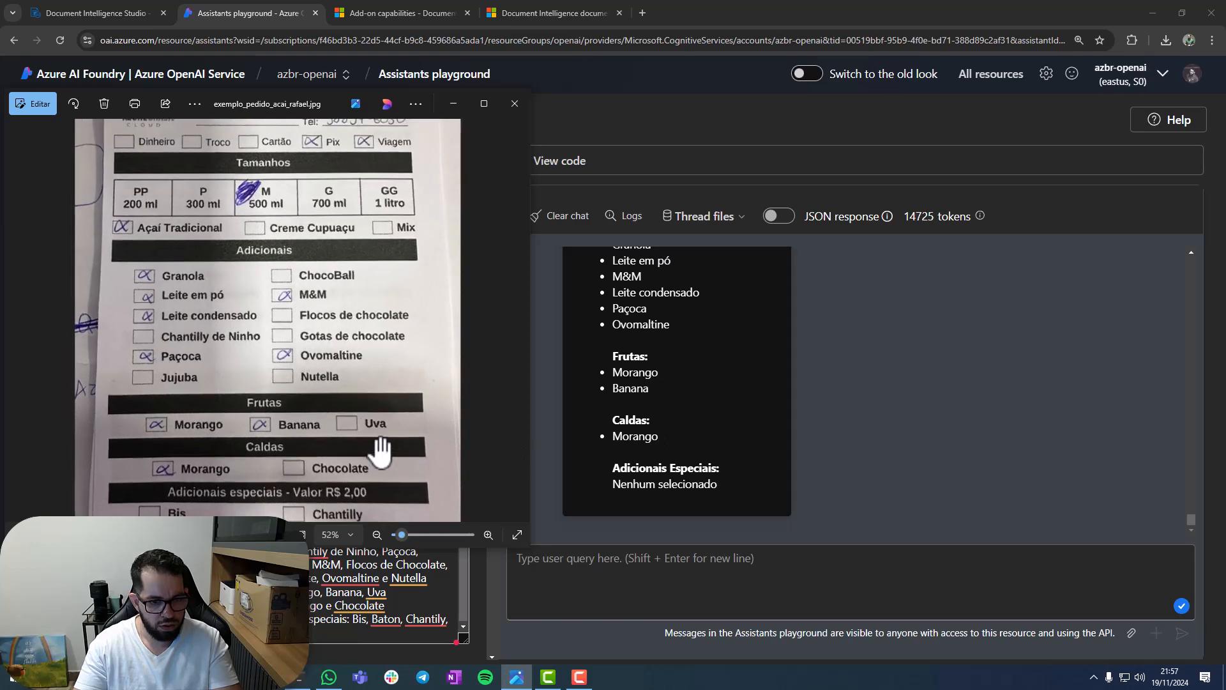
scroll(380, 440, "up", 1)
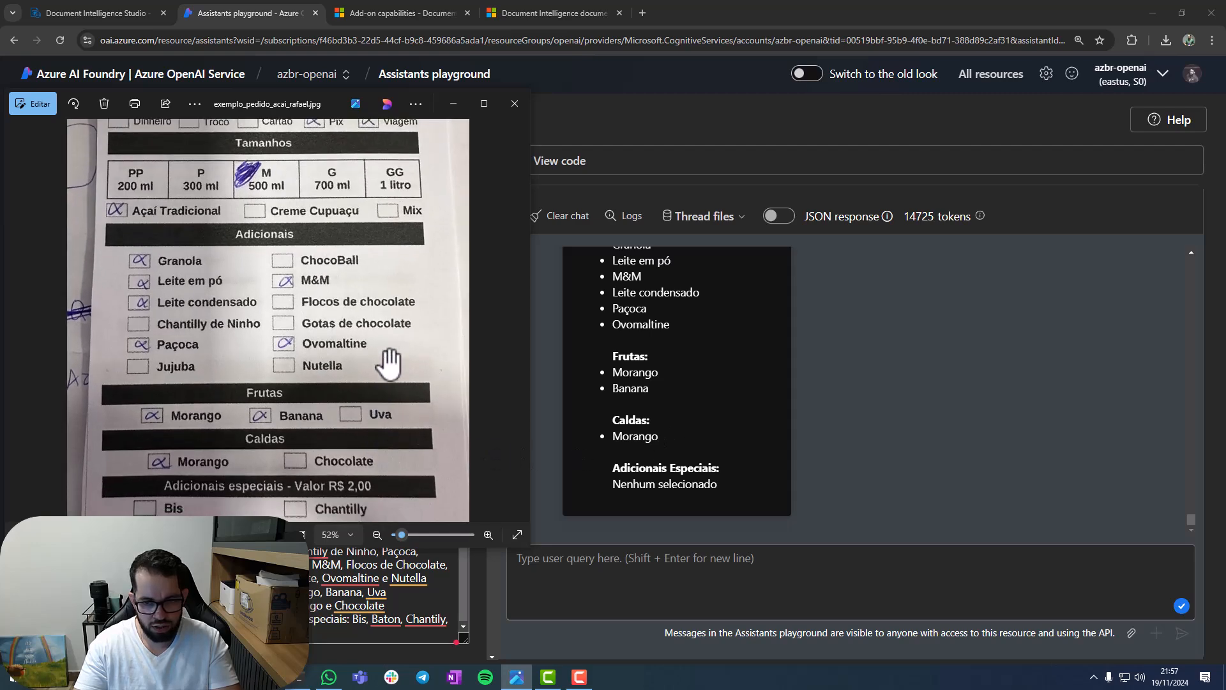
scroll(388, 375, "down", 1)
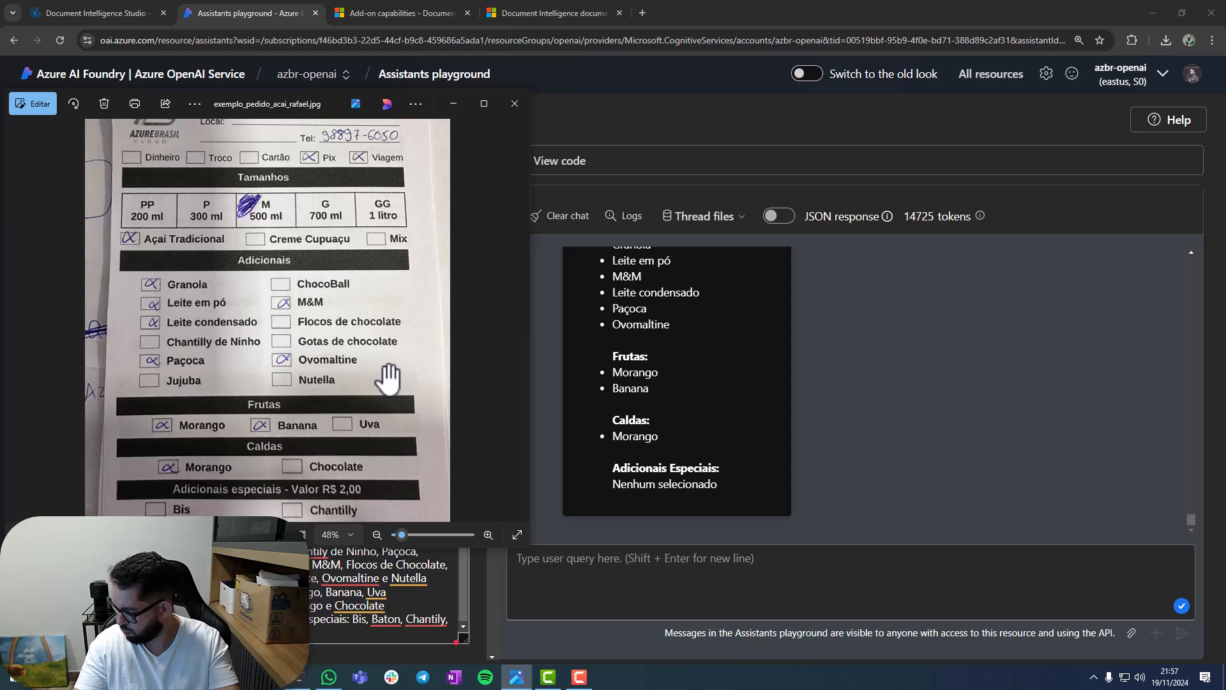
- Load the second handwritten order form from the pedido_acai folder into Document Intelligence Studio and run the Layout analysis on it
scroll(345, 388, "down", 2)
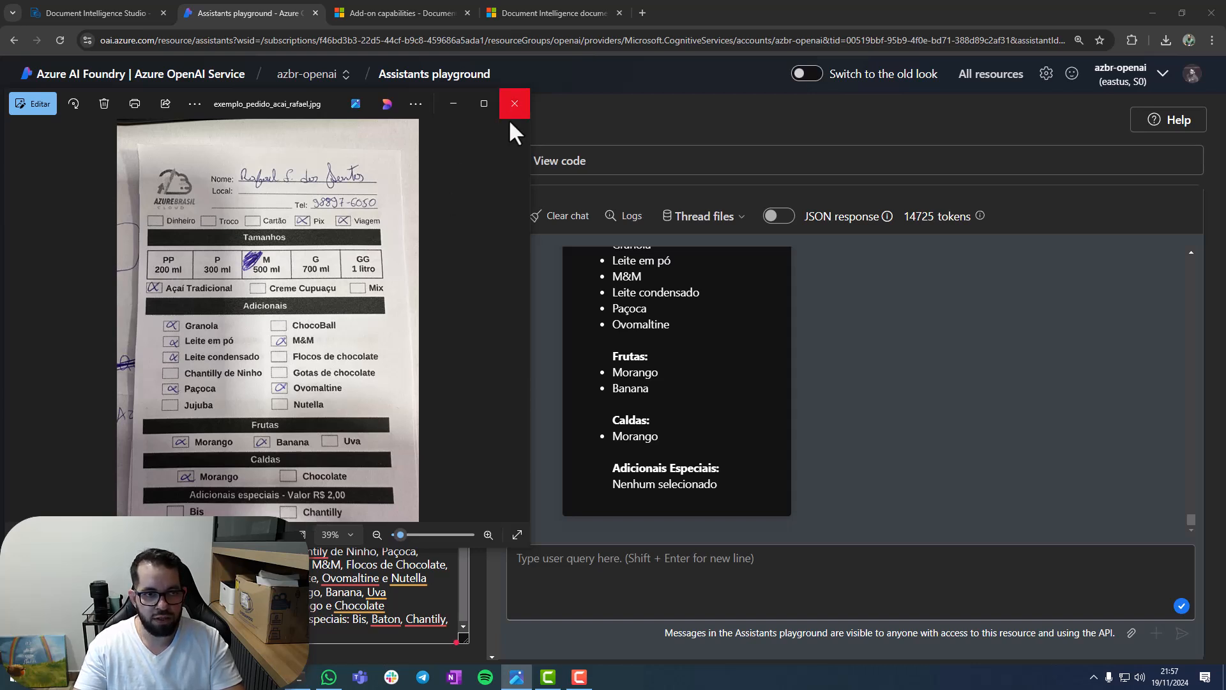
key("Right")
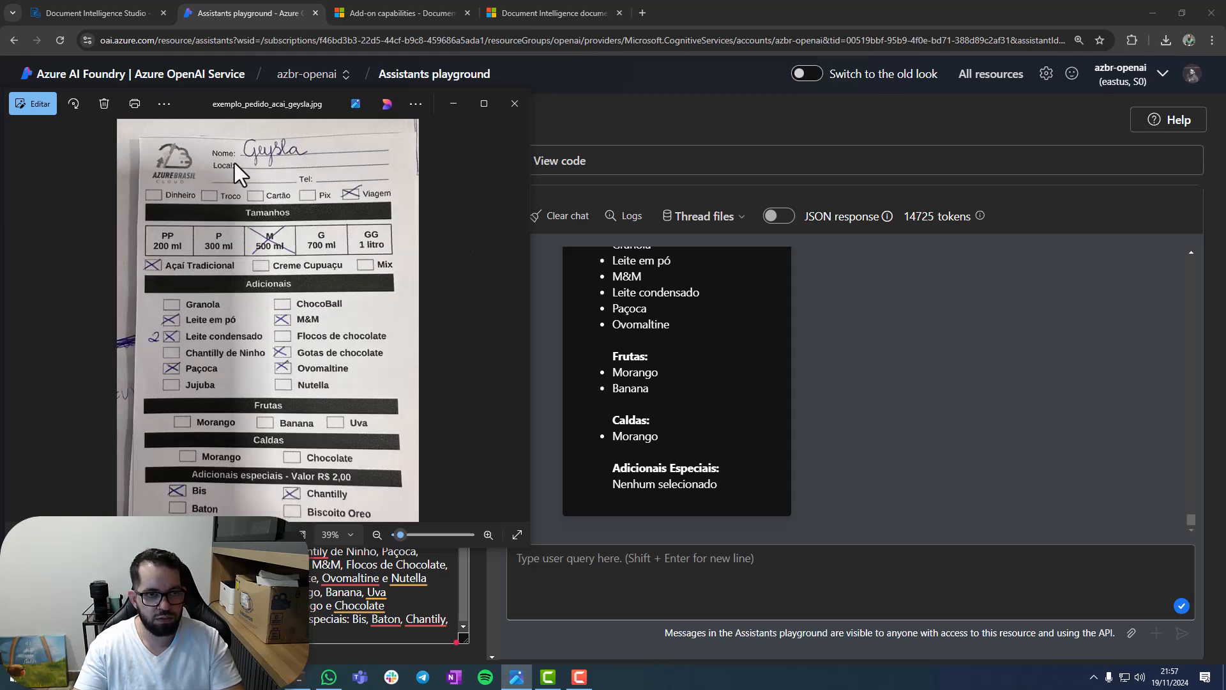
left_click(127, 6)
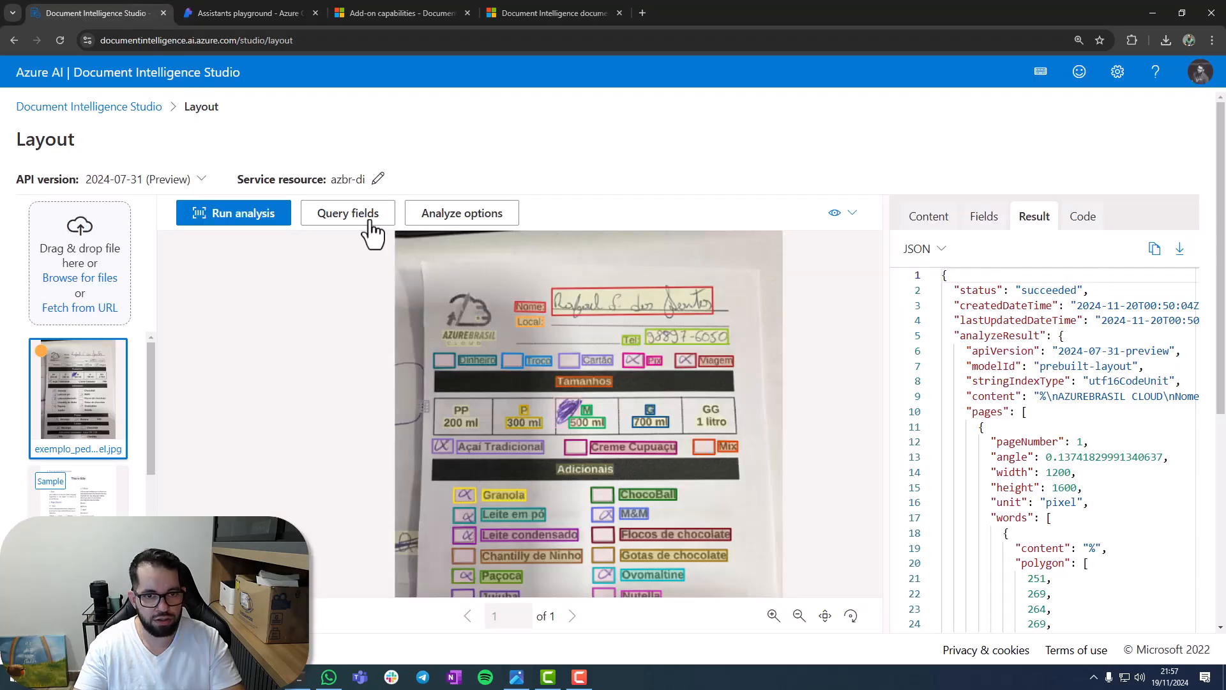
left_click(94, 279)
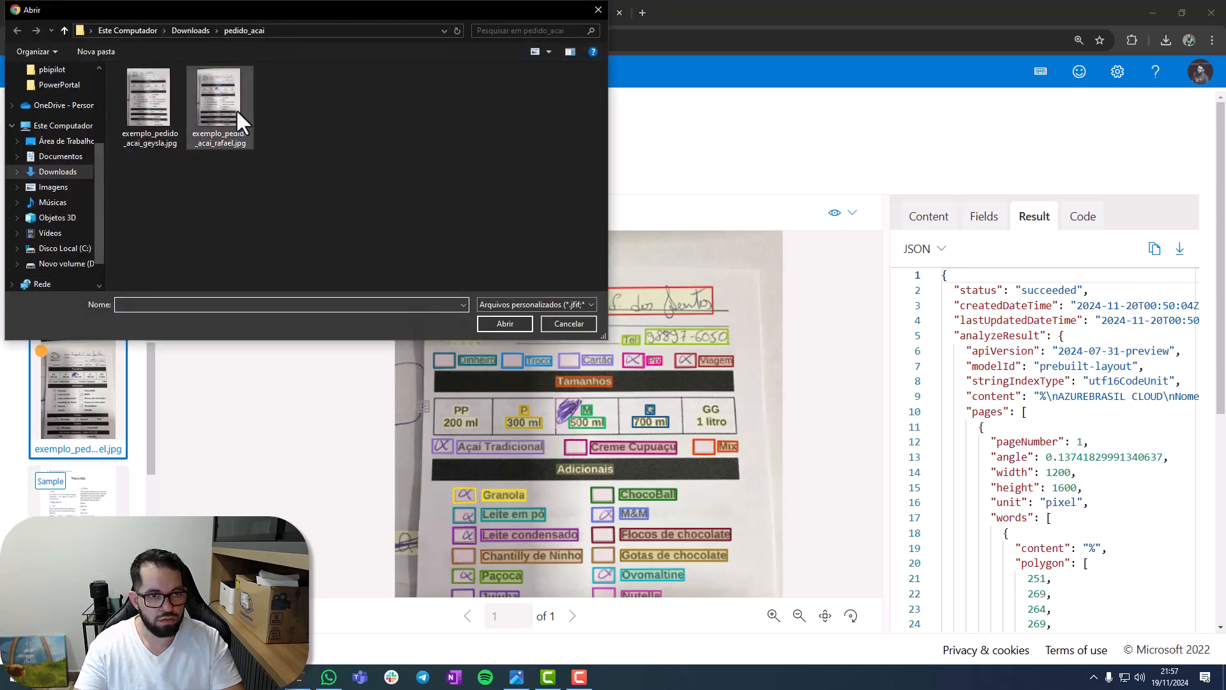
double_click(159, 117)
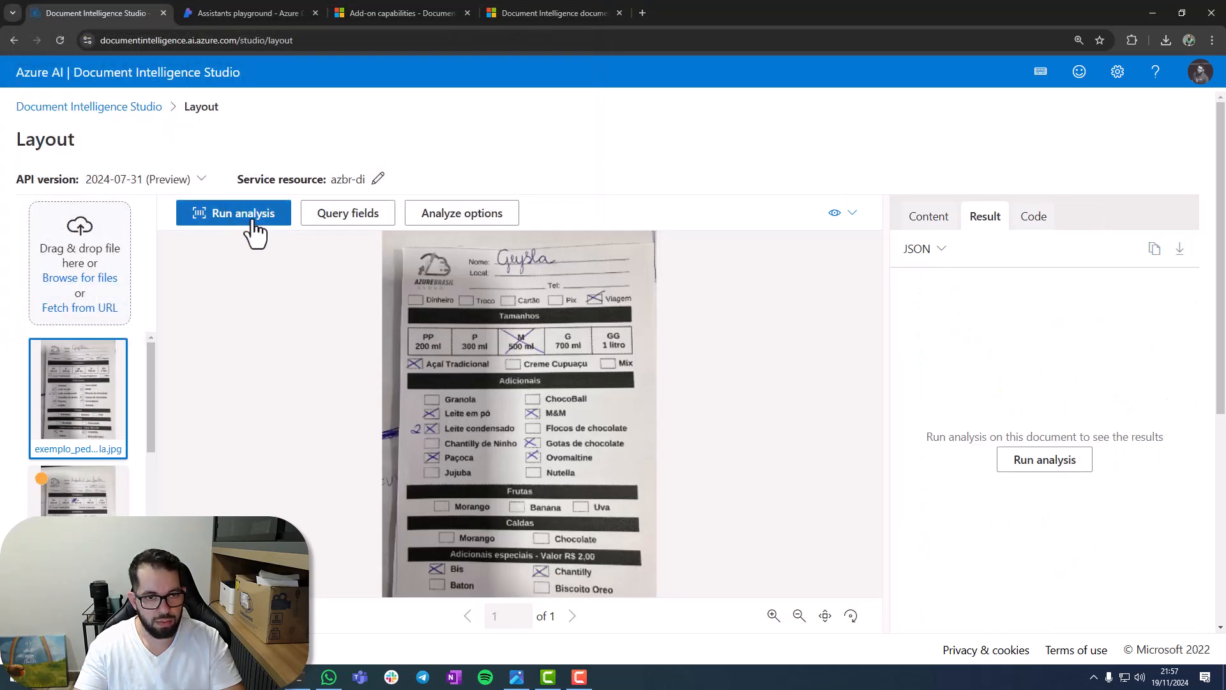
left_click(256, 217)
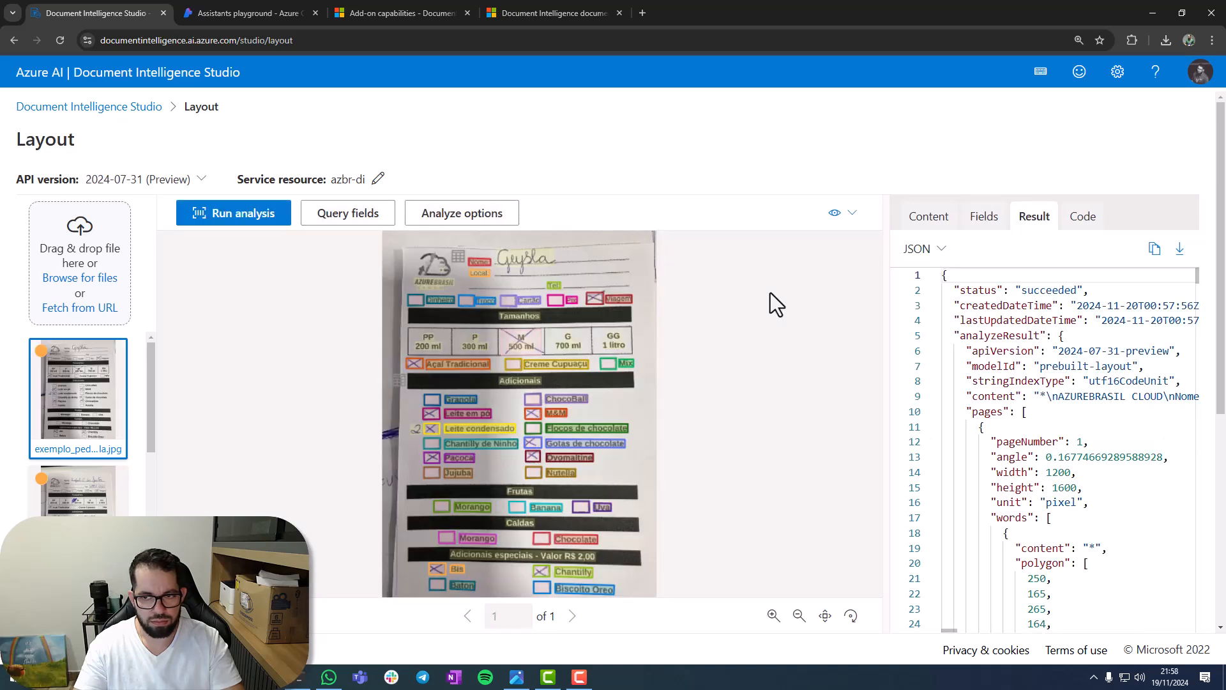
- Copy the second form's analysis result JSON and send it as a query to the Assistente_Acai assistant in the Assistants playground
left_click(1154, 249)
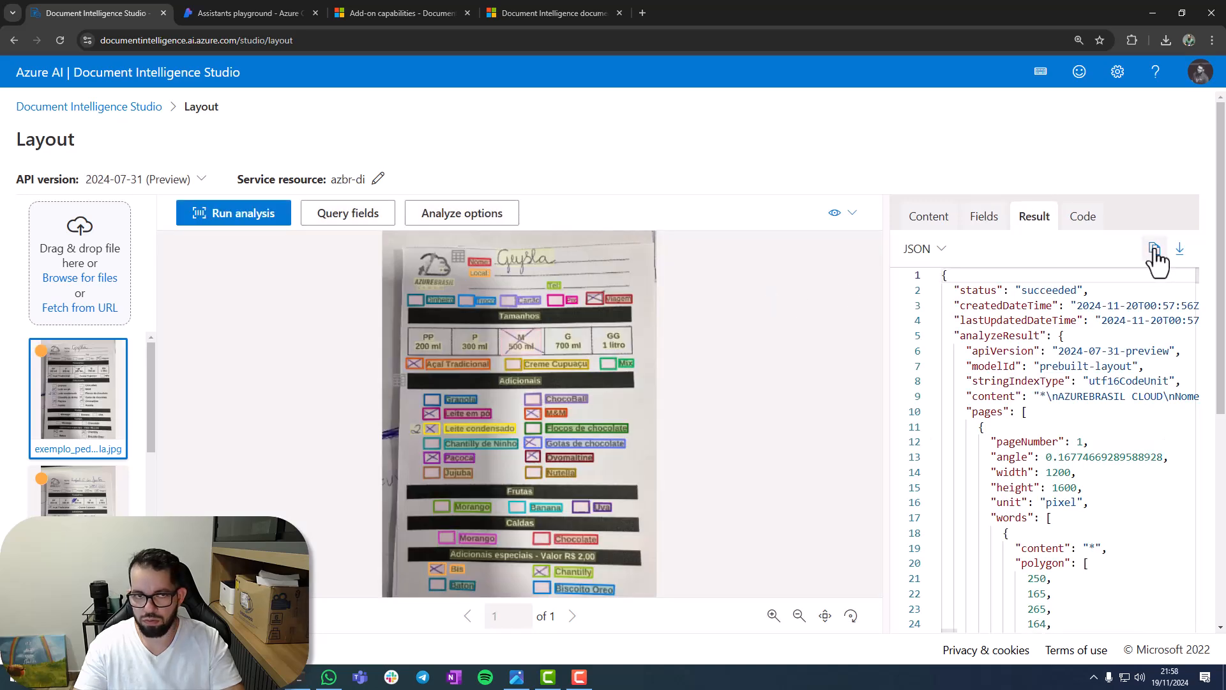
left_click(267, 11)
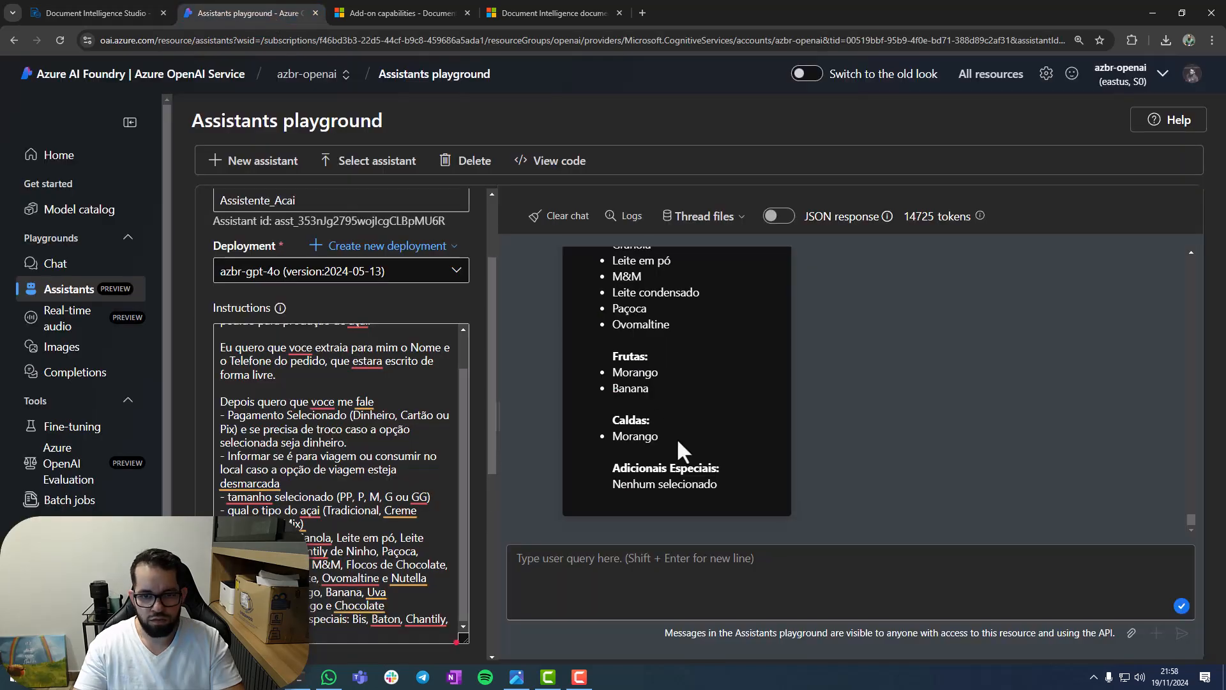
left_click(816, 560)
key("ctrl+v")
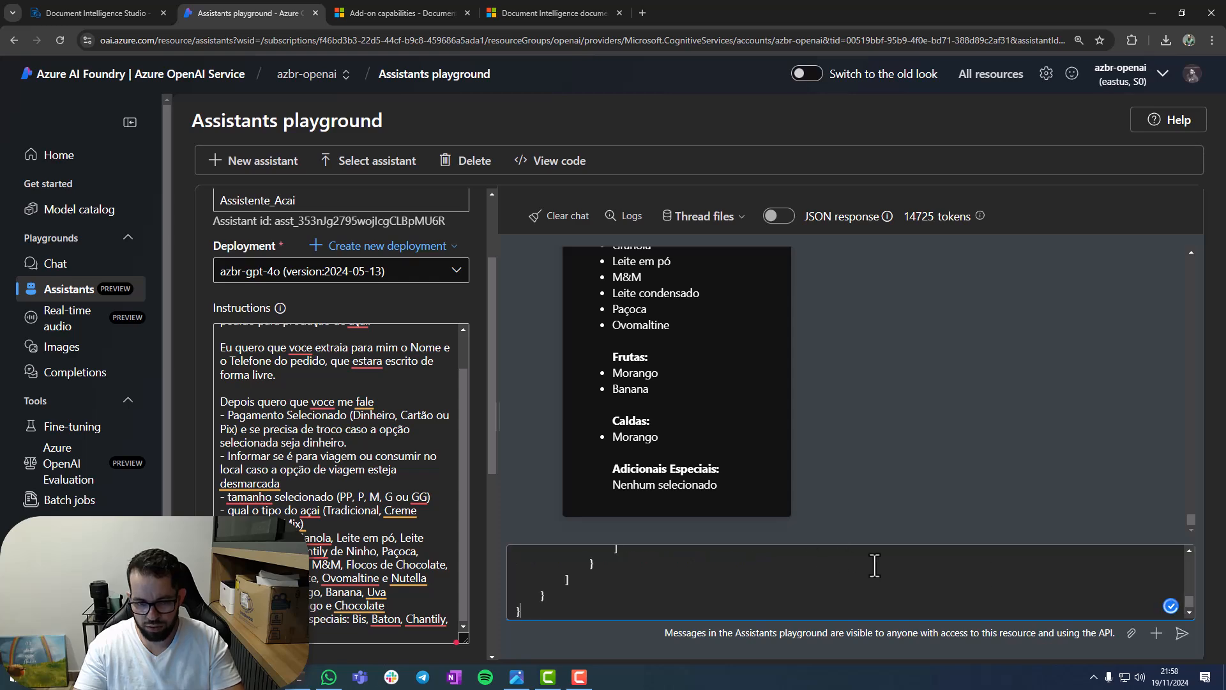
left_click(1181, 633)
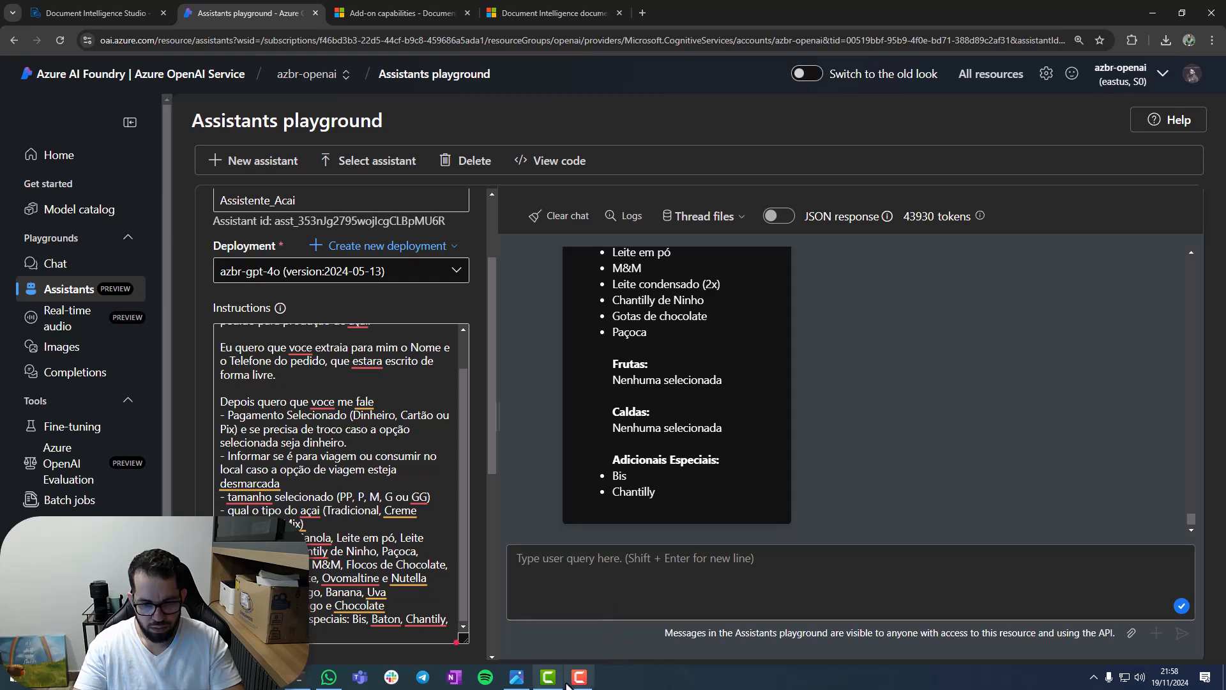
- Bring up the second form's photo beside the new reply and compare the name, phone, payment, Viagem, size and açaí type entries
left_click(516, 678)
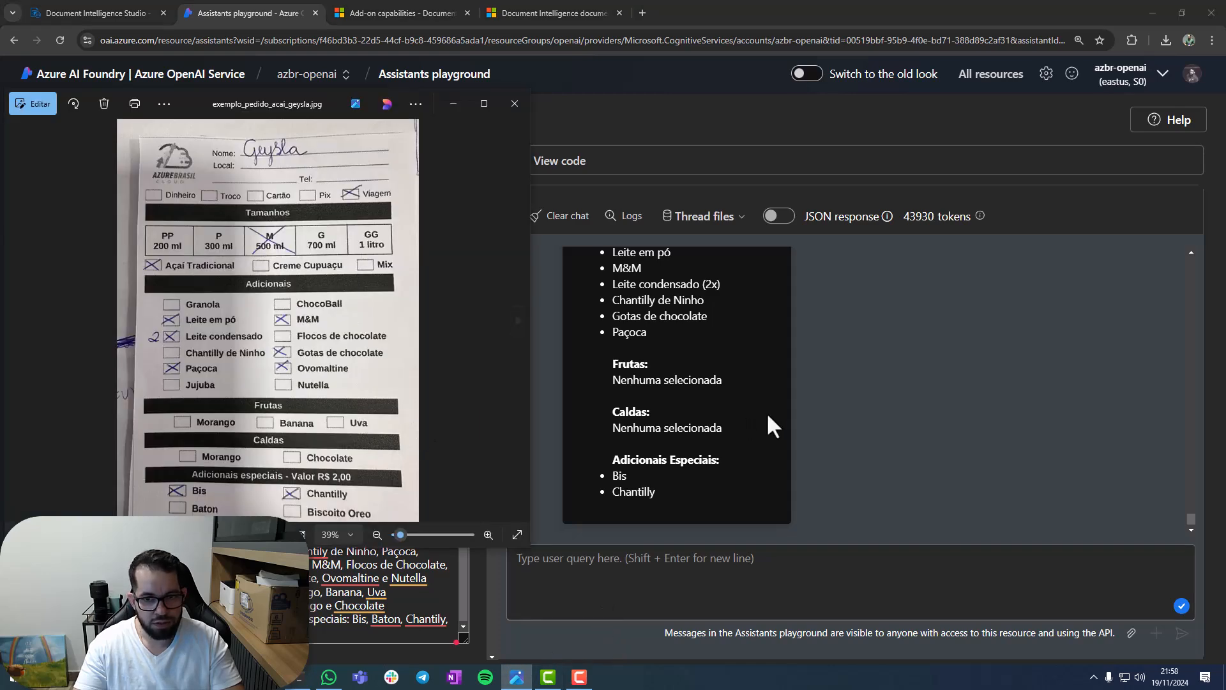
scroll(769, 415, "up", 3)
scroll(810, 415, "up", 3)
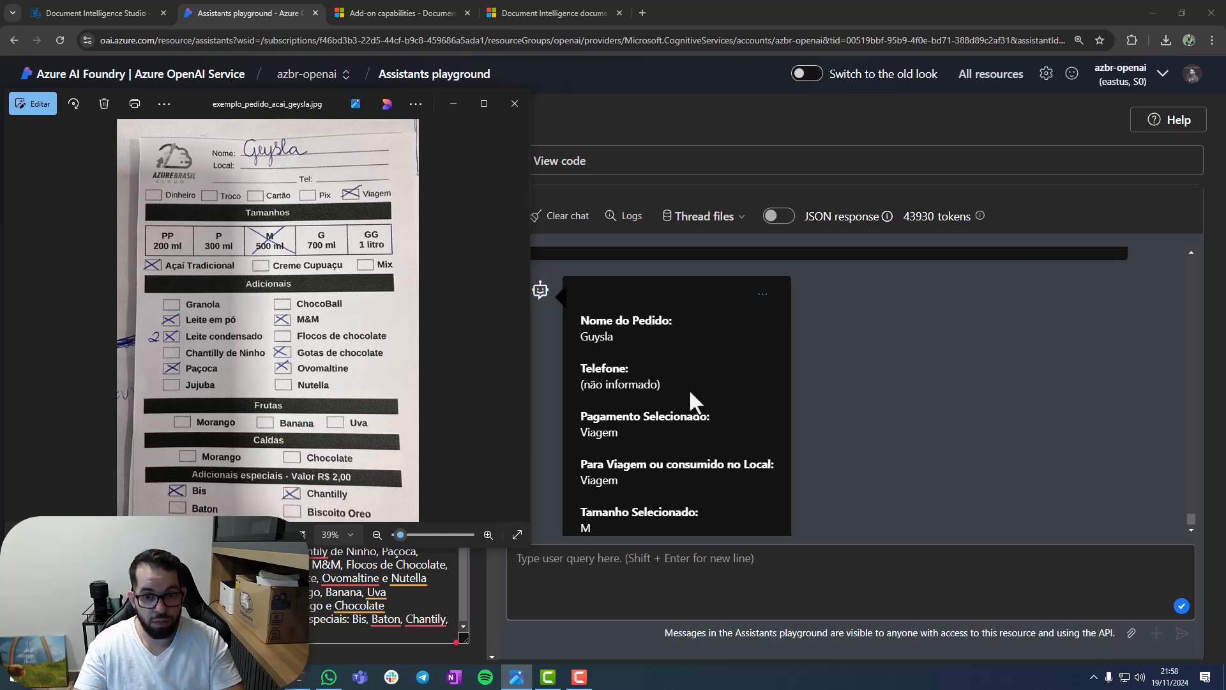
scroll(702, 392, "down", 1)
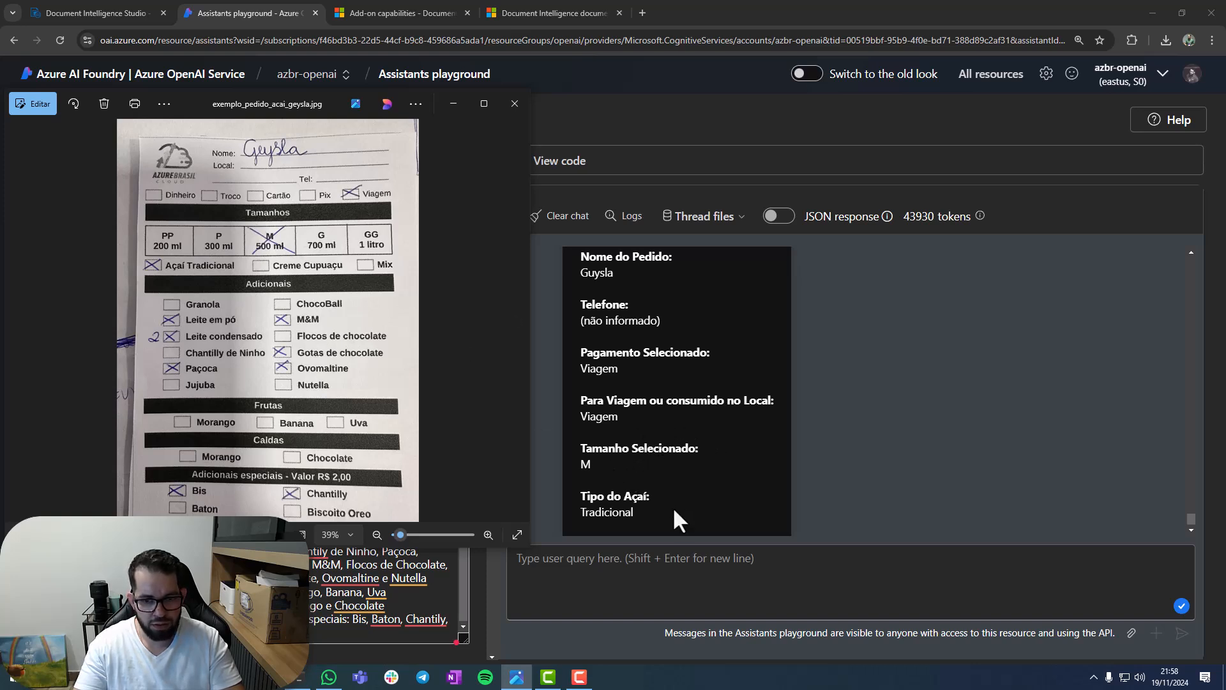
- Compare the new reply's Adicionais, Frutas, Caldas and Adicionais Especiais with the boxes marked on the second form
scroll(676, 476, "down", 2)
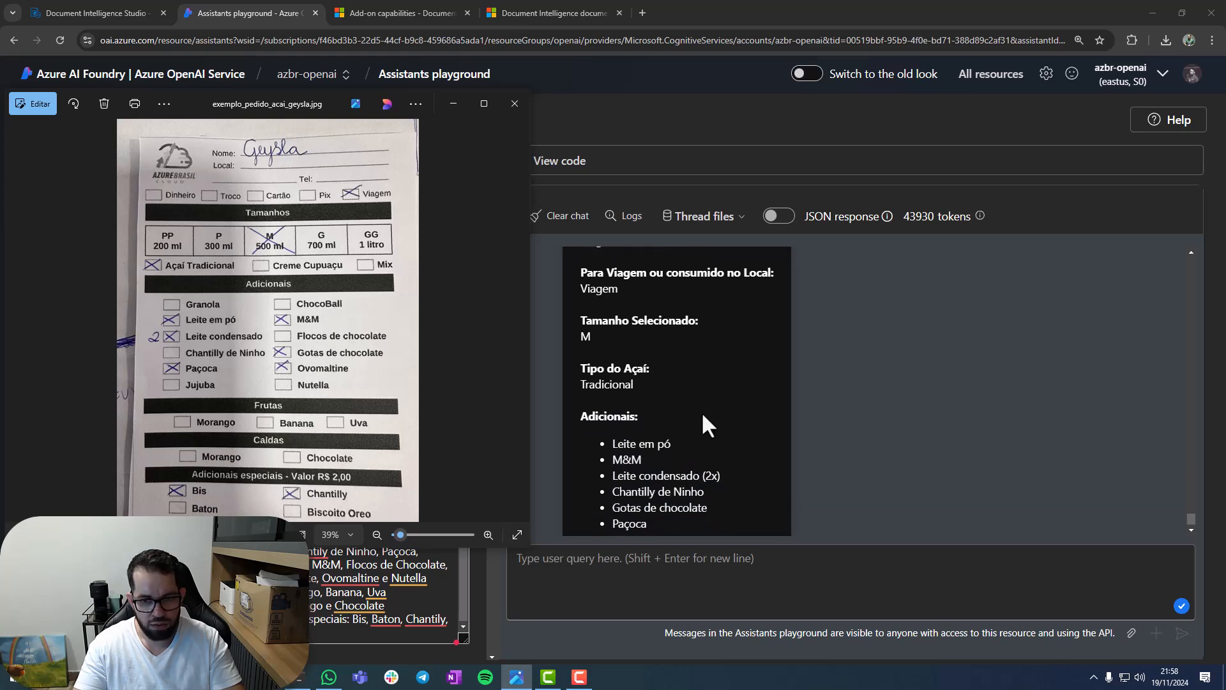
scroll(703, 416, "down", 1)
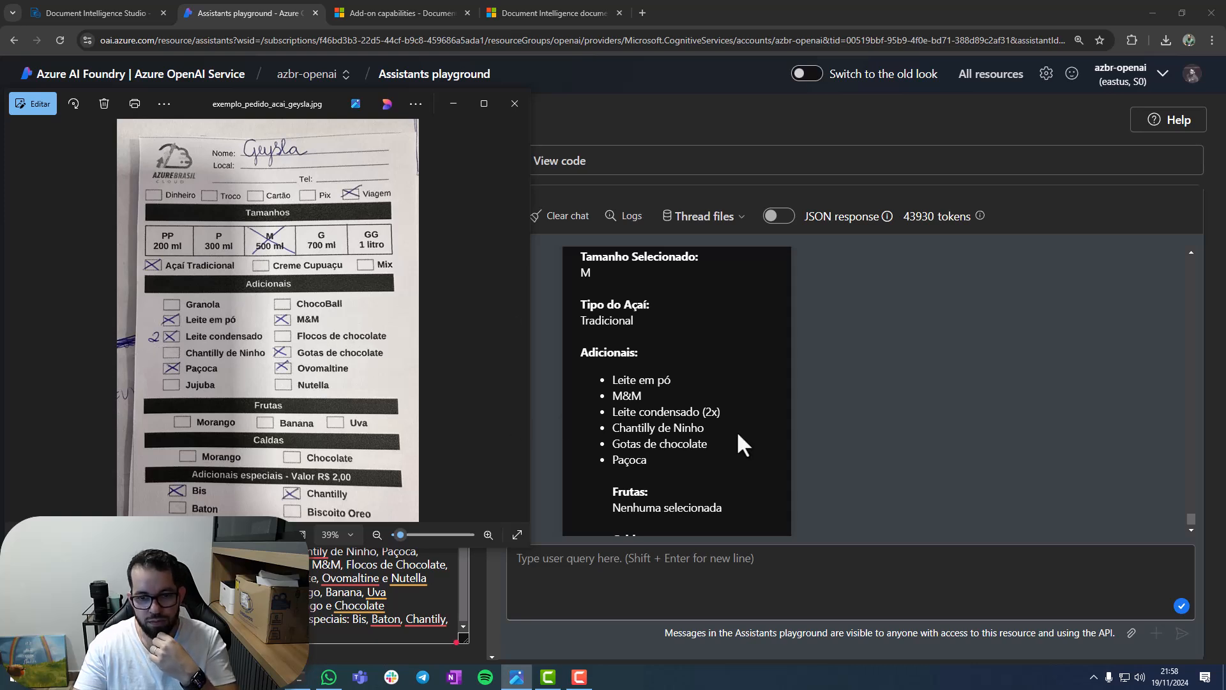
scroll(738, 435, "down", 1)
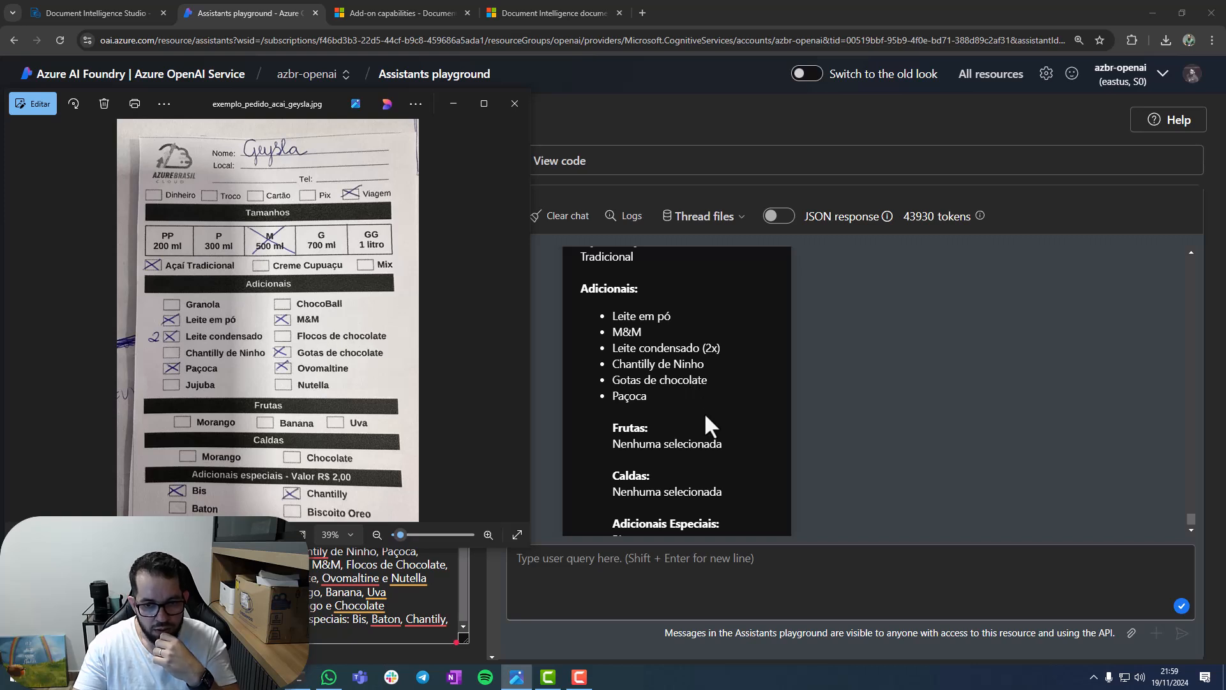
scroll(705, 416, "down", 1)
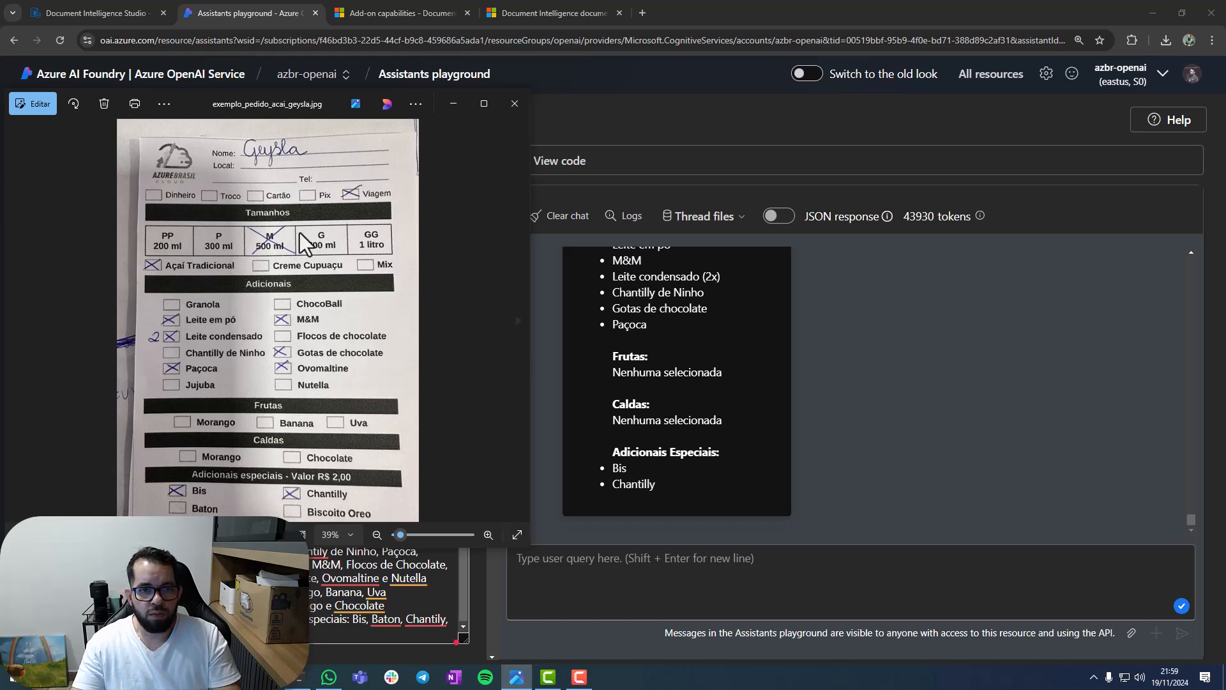
- Shift the form photo's window over the playground and return to the second form's Layout result in Document Intelligence Studio
left_click_drag(195, 102, 303, 122)
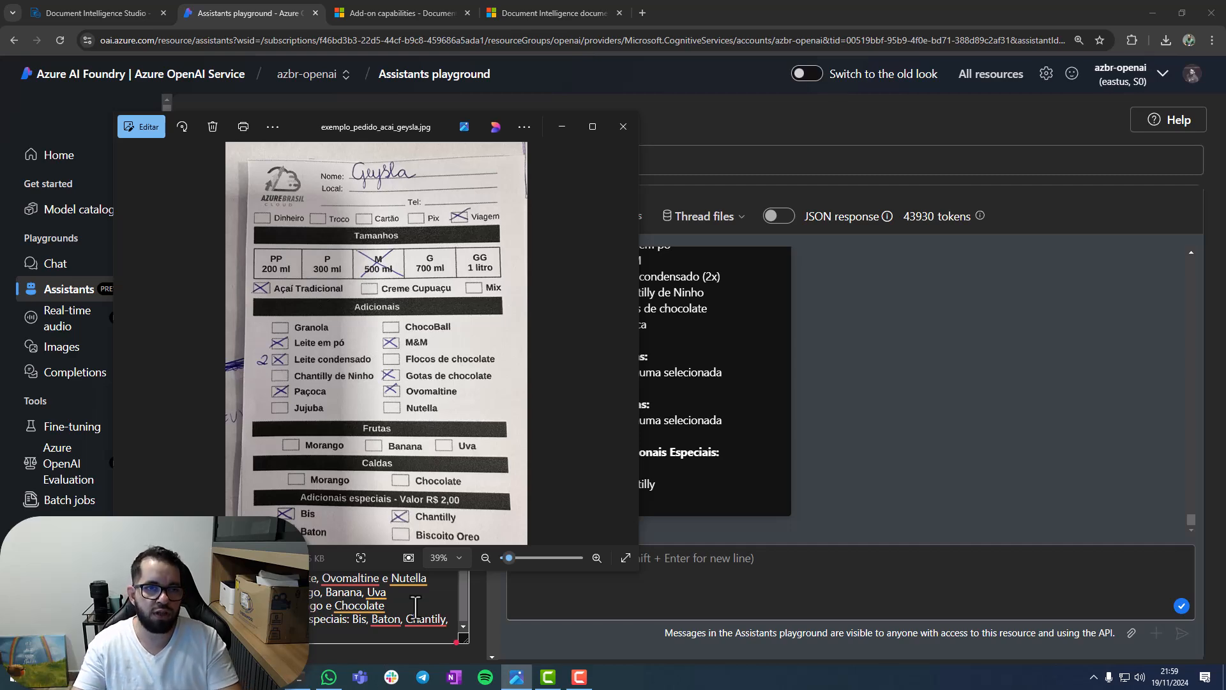
left_click(88, 14)
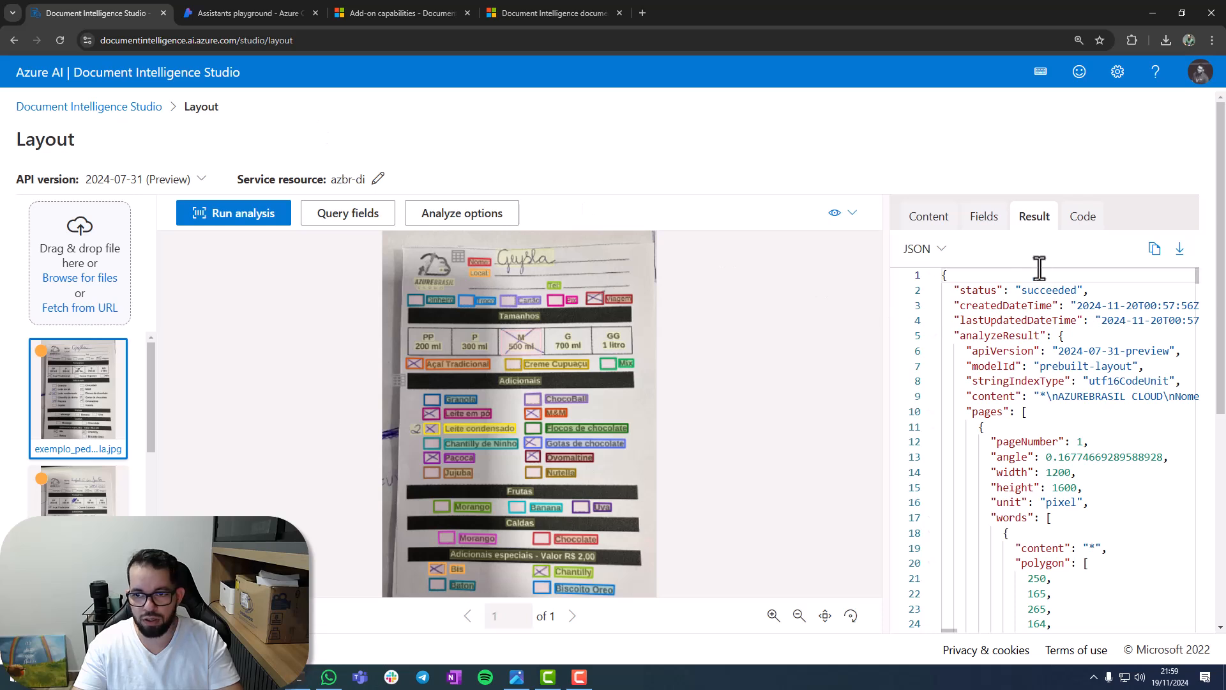